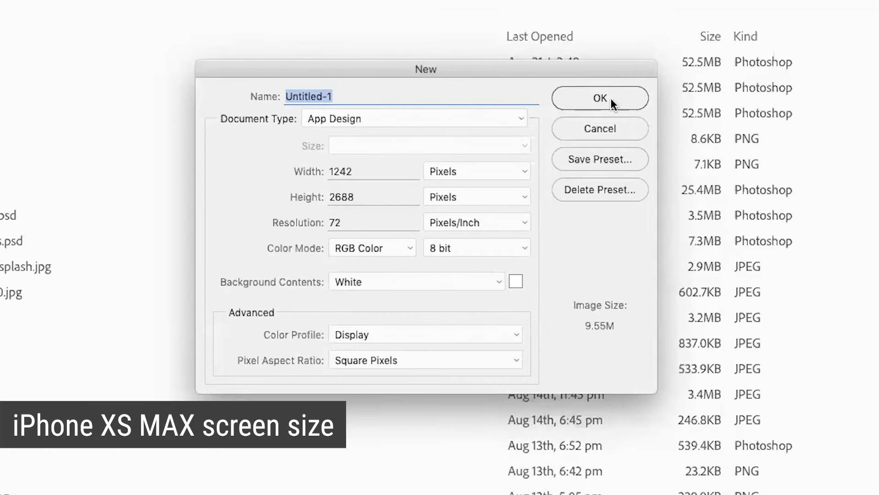
Create a 1242×2688 px document and type the word SPLASH on it.
{"action": "left_click", "coordinate": [613, 97]}
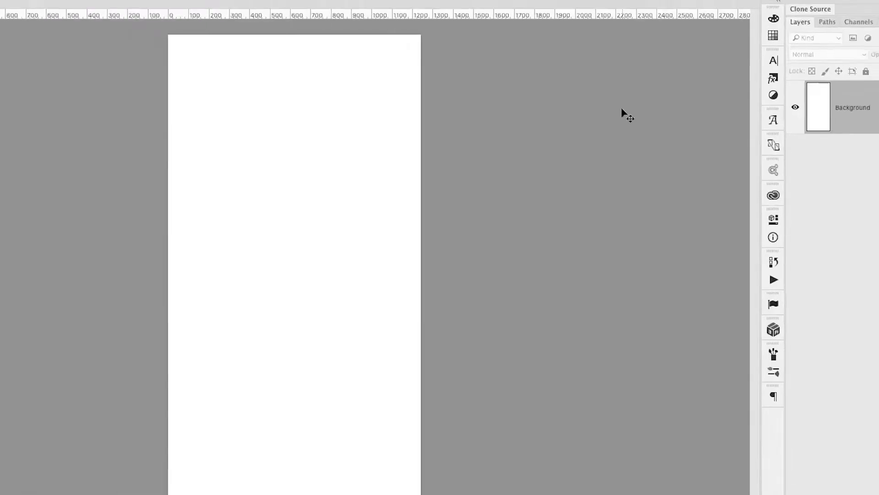
{"action": "left_click", "coordinate": [24, 139]}
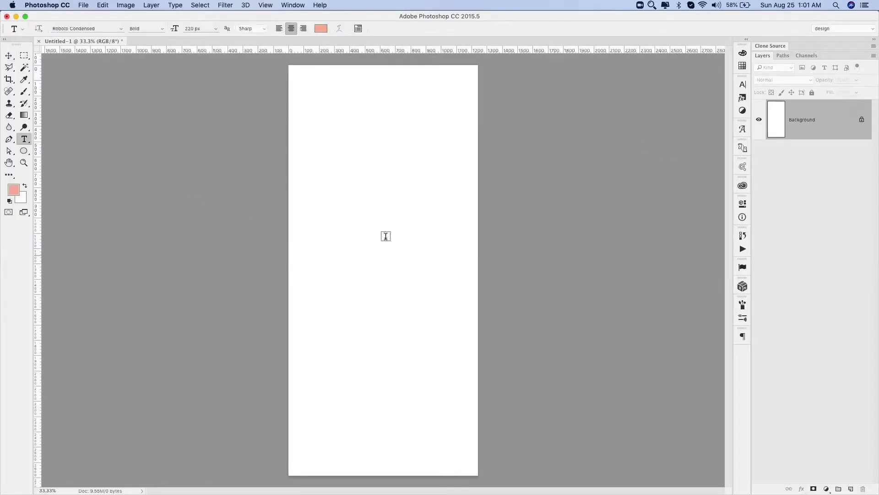
{"action": "left_click", "coordinate": [343, 253]}
{"action": "type", "text": "Splash"}
{"action": "key", "text": "ctrl+Return"}
Centre SPLASH vertically and horizontally on the canvas, then clear the selection.
{"action": "left_click", "coordinate": [9, 55]}
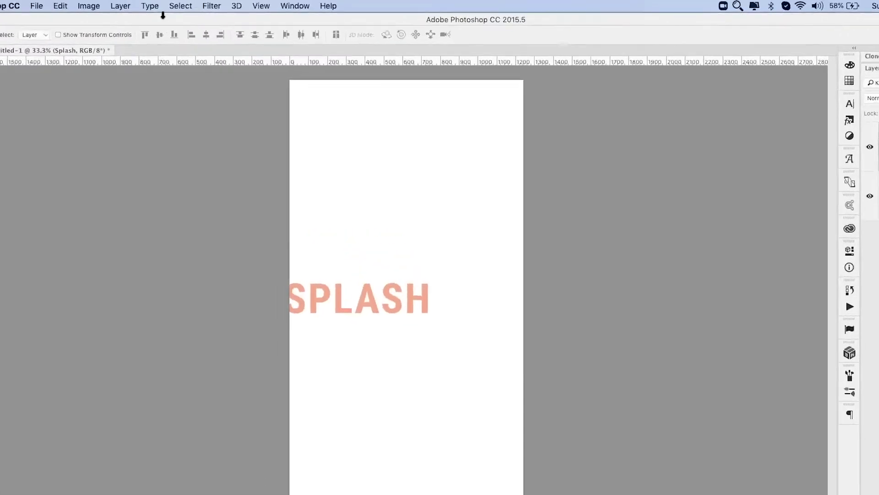
{"action": "left_click", "coordinate": [200, 5]}
{"action": "left_click", "coordinate": [138, 29]}
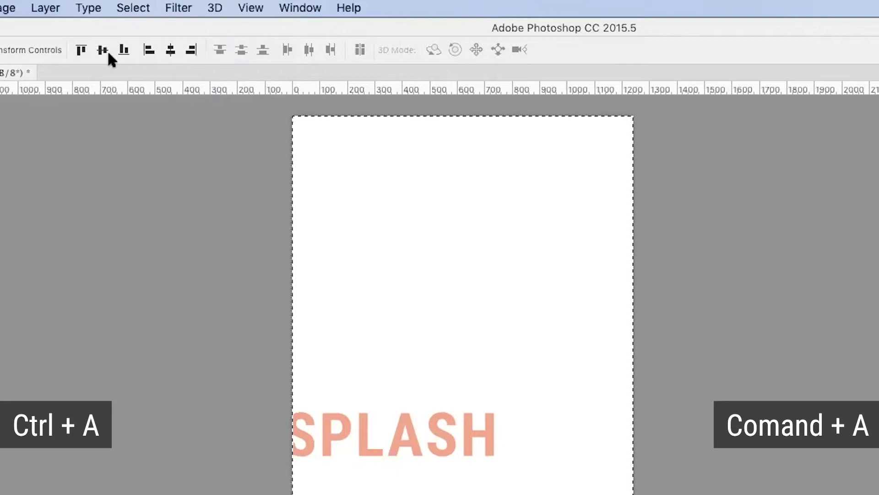
{"action": "left_click", "coordinate": [105, 50]}
{"action": "left_click", "coordinate": [175, 50]}
{"action": "left_click", "coordinate": [386, 394]}
{"action": "left_click", "coordinate": [139, 11]}
{"action": "left_click", "coordinate": [145, 42]}
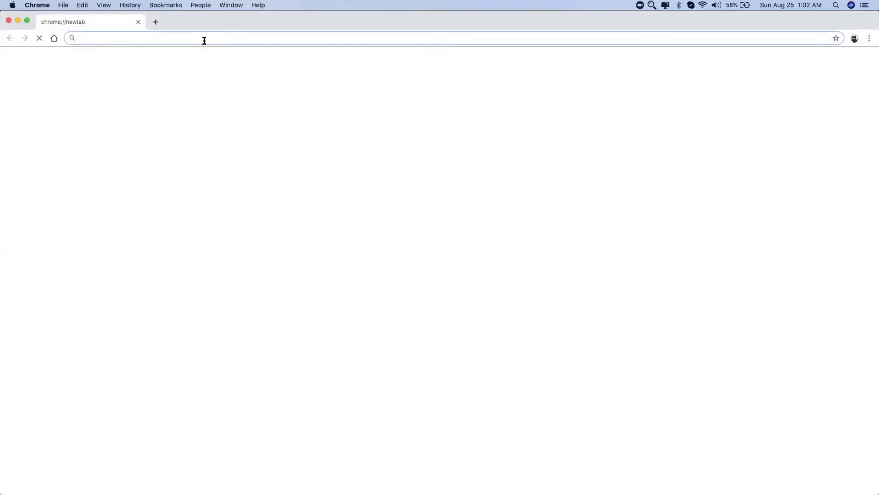
Go to Pexels and search for 'nature' photos.
{"action": "type", "text": "pexels.com"}
{"action": "key", "text": "Return"}
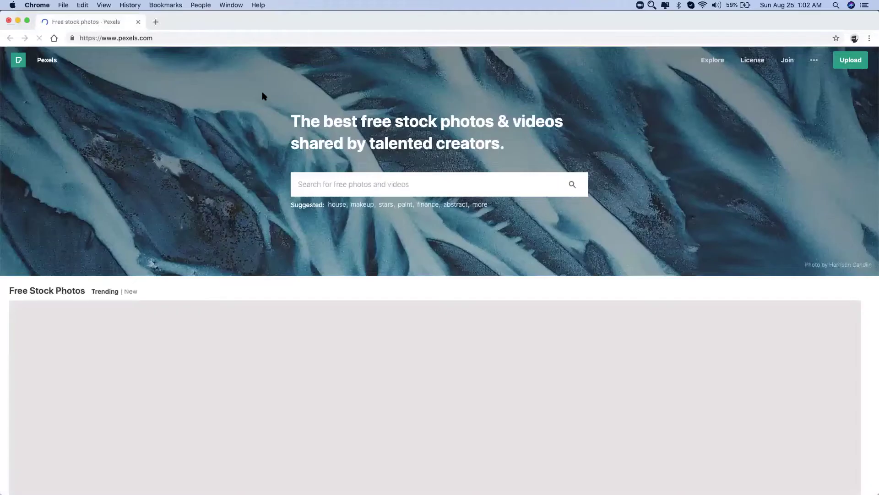
{"action": "left_click", "coordinate": [433, 182]}
{"action": "type", "text": "nature"}
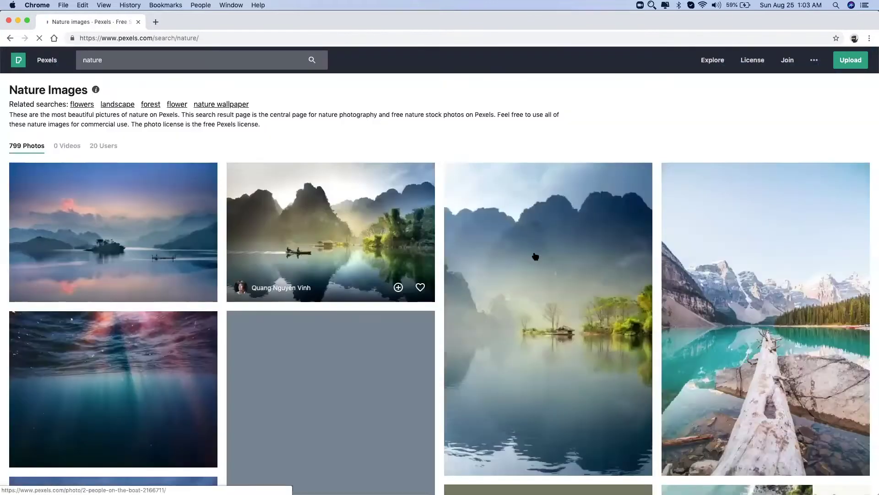
Download the Foggy Lake photo into the Splash Screen folder and drag it onto the canvas.
{"action": "left_click", "coordinate": [552, 248]}
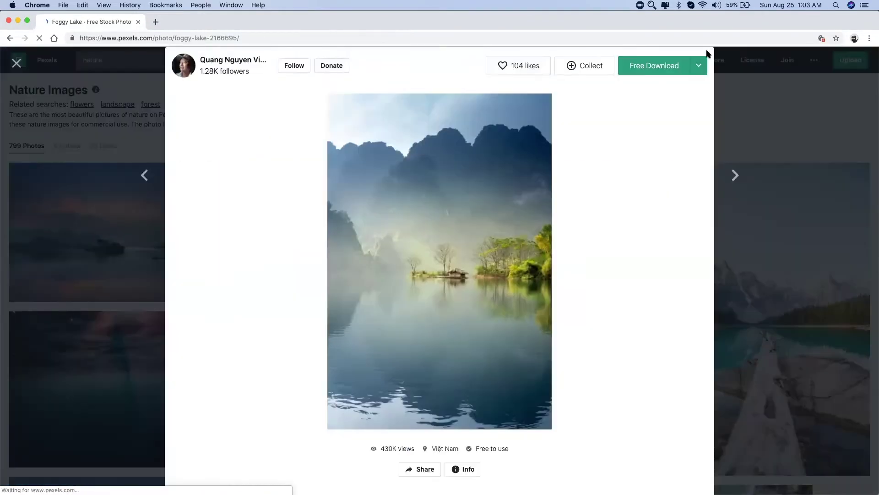
{"action": "left_click", "coordinate": [699, 66]}
{"action": "left_click", "coordinate": [635, 240]}
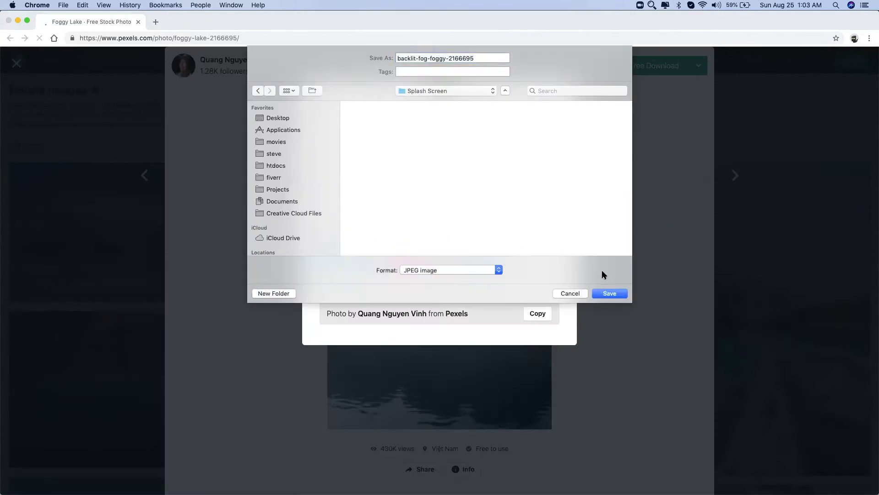
{"action": "left_click", "coordinate": [604, 294]}
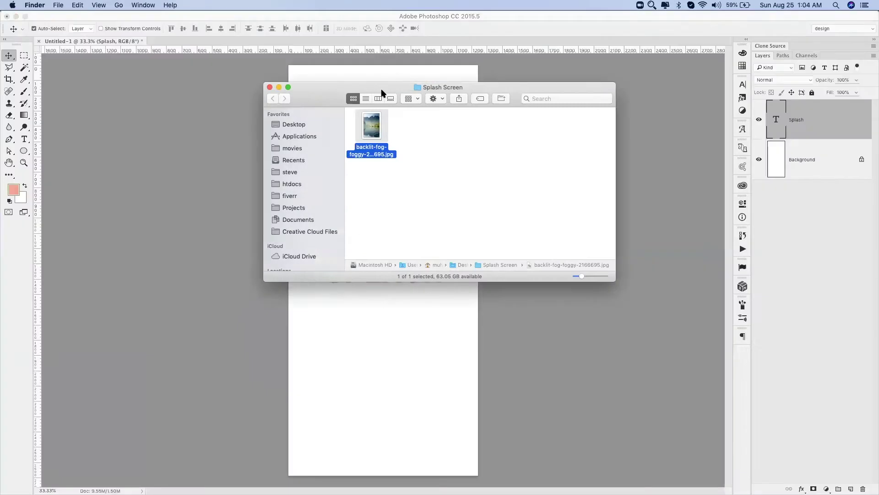
{"action": "left_click_drag", "start_coordinate": [458, 85], "coordinate": [680, 89]}
{"action": "left_click_drag", "start_coordinate": [603, 128], "coordinate": [356, 130]}
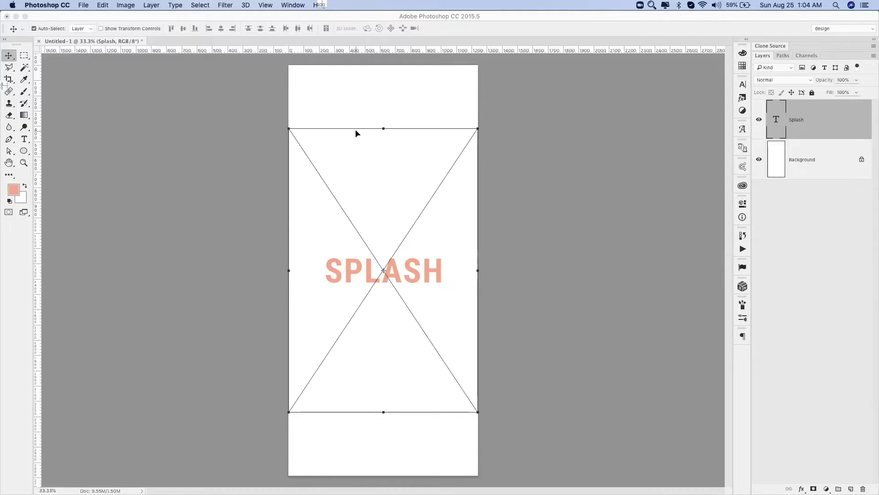
Scale the lake photo to fill the canvas and move its layer below SPLASH.
{"action": "left_click_drag", "start_coordinate": [481, 128], "coordinate": [539, 60]}
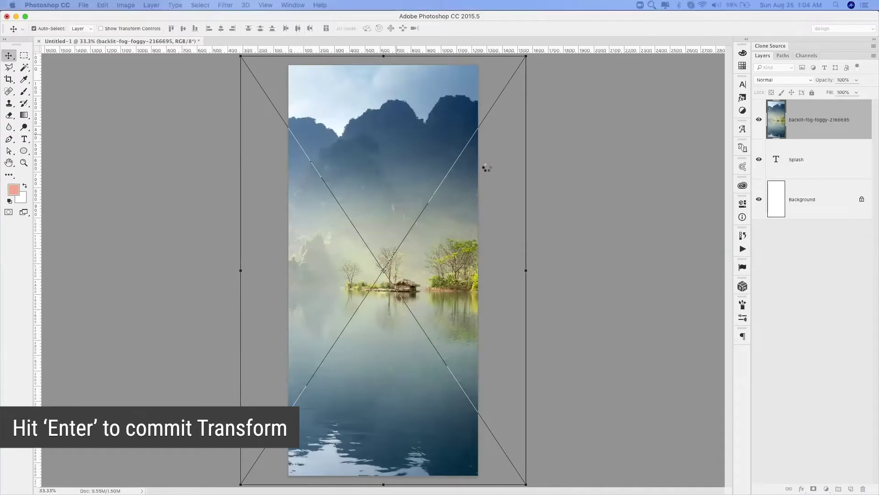
{"action": "left_click_drag", "start_coordinate": [830, 118], "coordinate": [825, 170]}
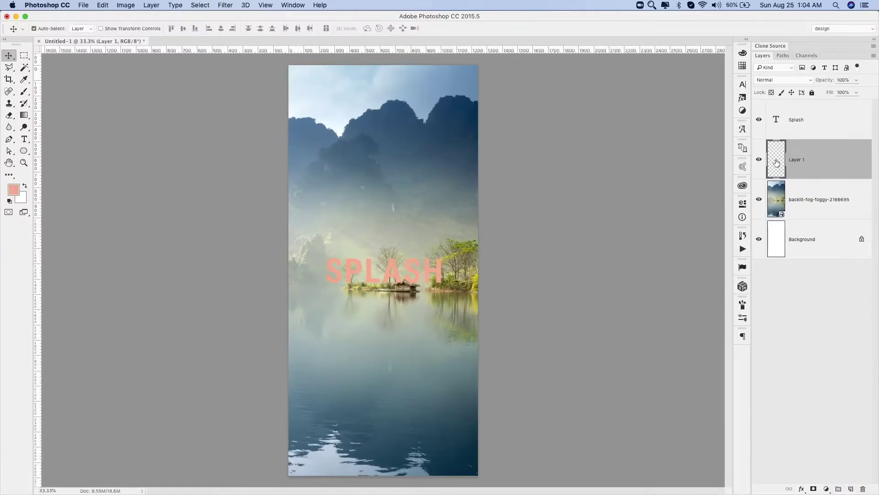
Fill Layer 1 with a near-black warm foreground colour.
{"action": "left_click", "coordinate": [13, 190]}
{"action": "left_click_drag", "start_coordinate": [328, 143], "coordinate": [273, 242]}
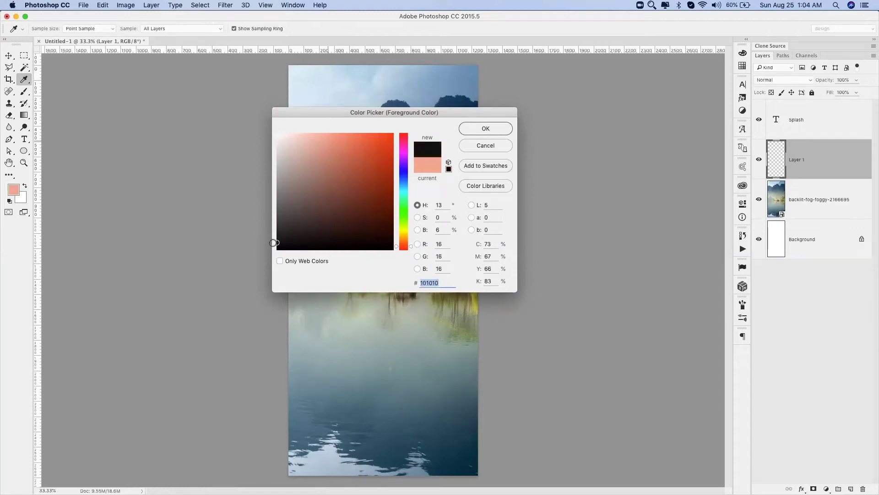
{"action": "left_click", "coordinate": [388, 247]}
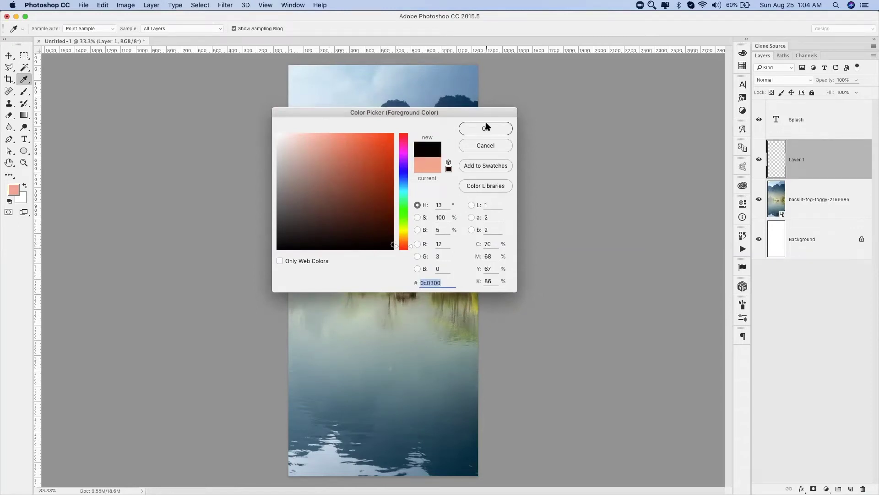
{"action": "left_click", "coordinate": [487, 128]}
{"action": "key", "text": "alt+BackSpace"}
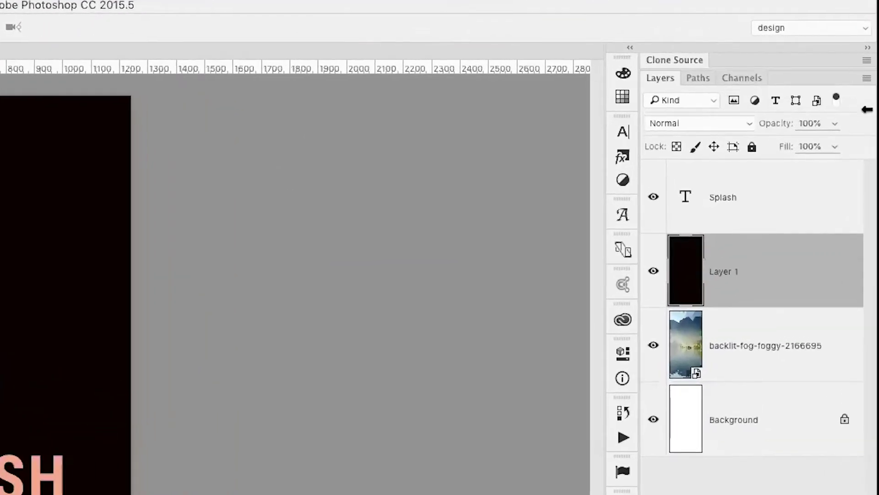
Lower Layer 1's opacity to 79% and begin saving the document.
{"action": "left_click", "coordinate": [855, 80]}
{"action": "mouse_move", "coordinate": [833, 145]}
{"action": "left_mouse_down"}
{"action": "mouse_move", "coordinate": [796, 147]}
{"action": "mouse_move", "coordinate": [817, 149]}
{"action": "left_mouse_up"}
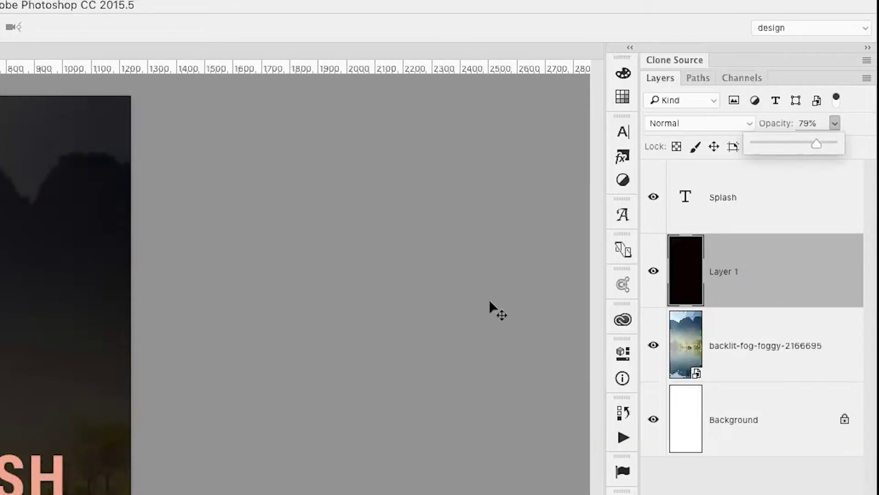
{"action": "left_click", "coordinate": [84, 5]}
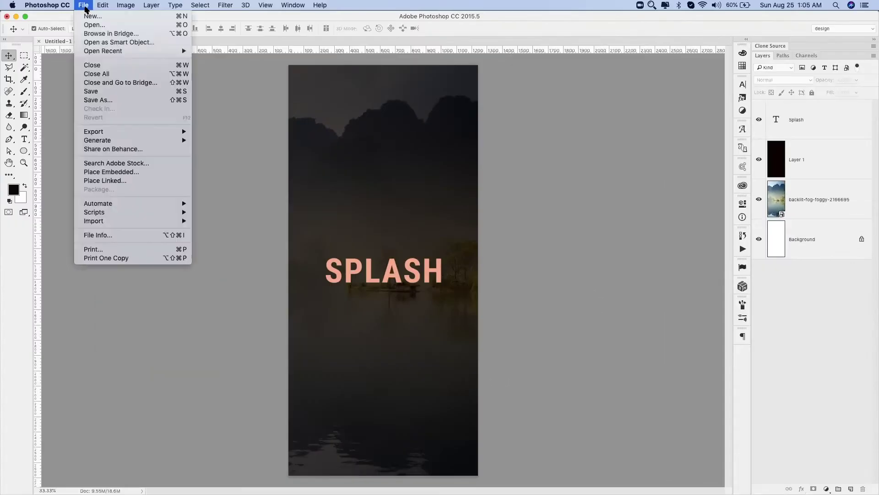
{"action": "left_click", "coordinate": [162, 93]}
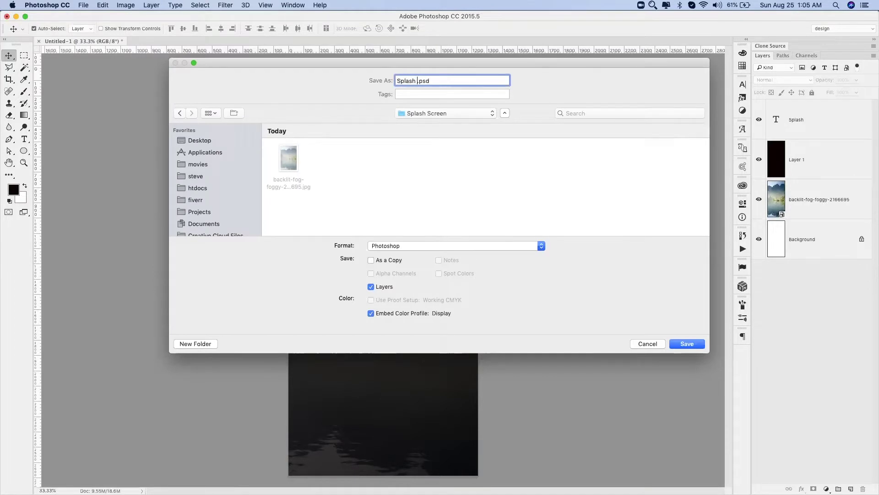
Save the document as Splash Screen.psd in Photoshop format.
{"action": "left_click", "coordinate": [686, 345]}
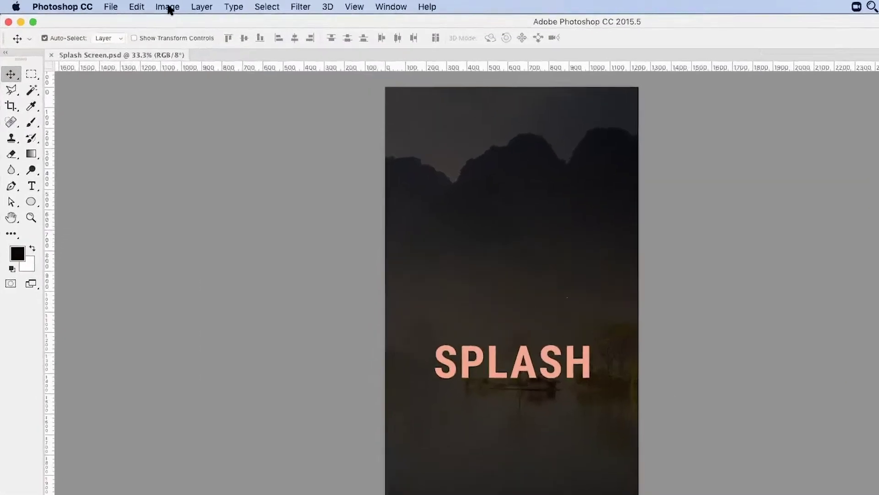
{"action": "left_click", "coordinate": [129, 5]}
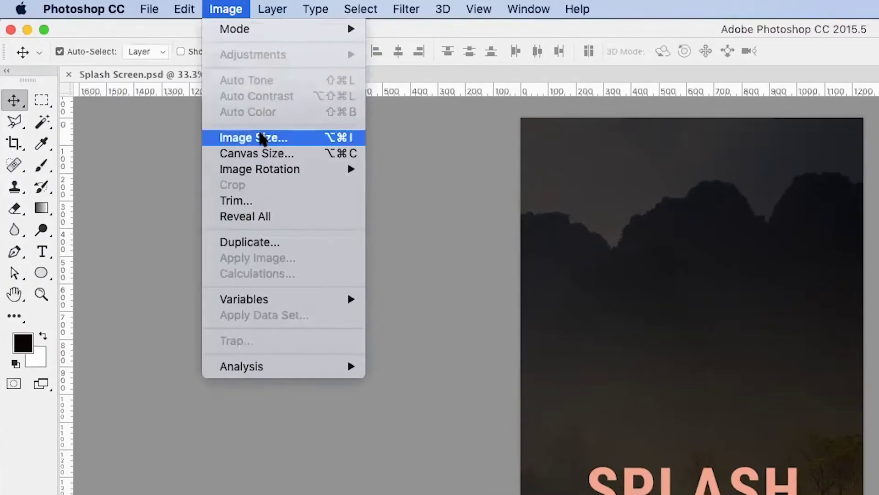
Duplicate the image as 'Login Screen' and move SPLASH near the top.
{"action": "left_click", "coordinate": [297, 246]}
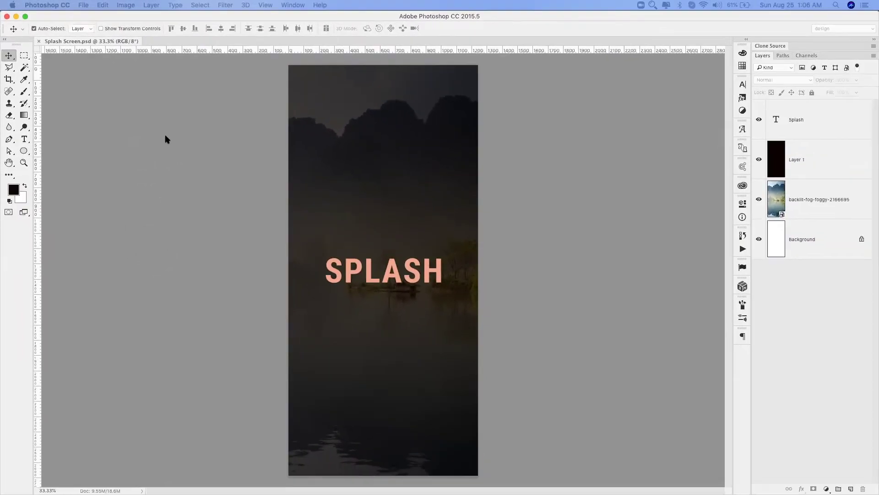
{"action": "type", "text": "Login Screen"}
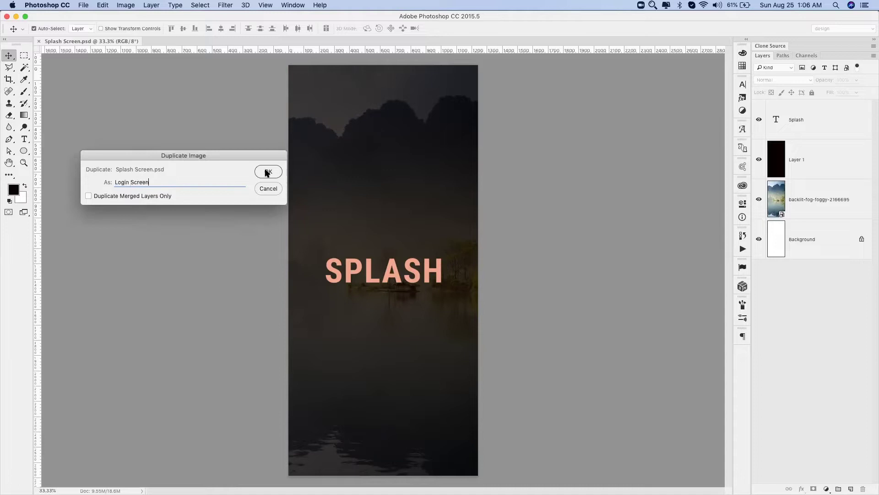
{"action": "left_click", "coordinate": [267, 172]}
{"action": "left_click_drag", "start_coordinate": [374, 280], "coordinate": [369, 105]}
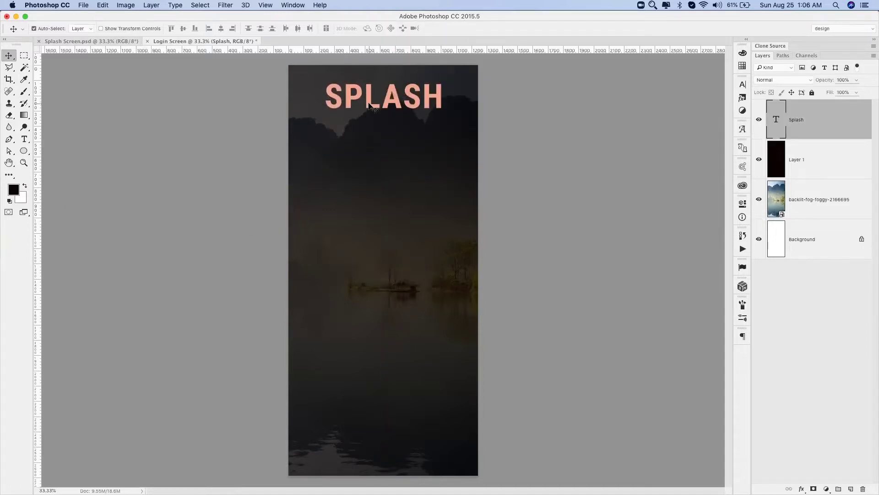
Lock the black overlay layer and the lake photo layer.
{"action": "left_click", "coordinate": [789, 148]}
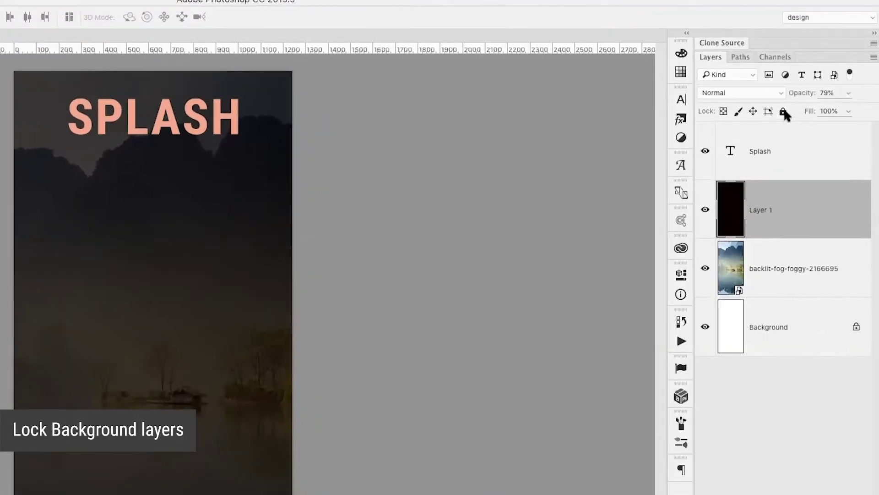
{"action": "left_click", "coordinate": [812, 92]}
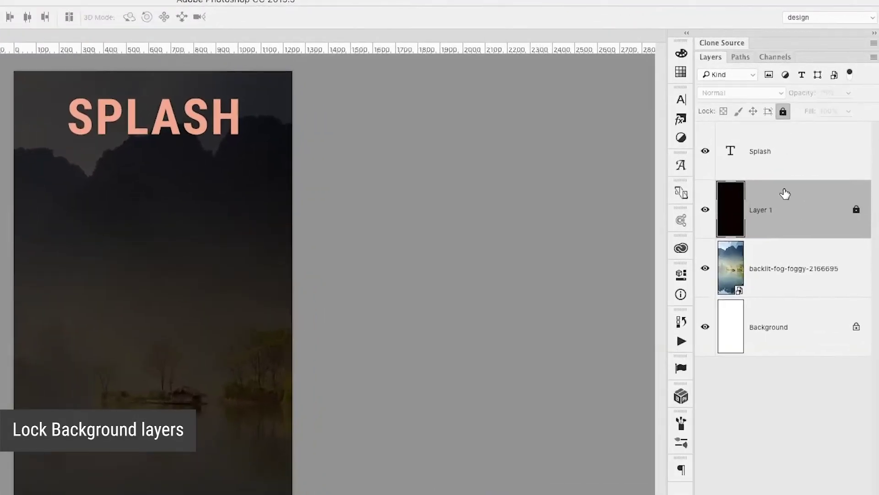
{"action": "left_click", "coordinate": [791, 261]}
{"action": "left_click", "coordinate": [783, 112]}
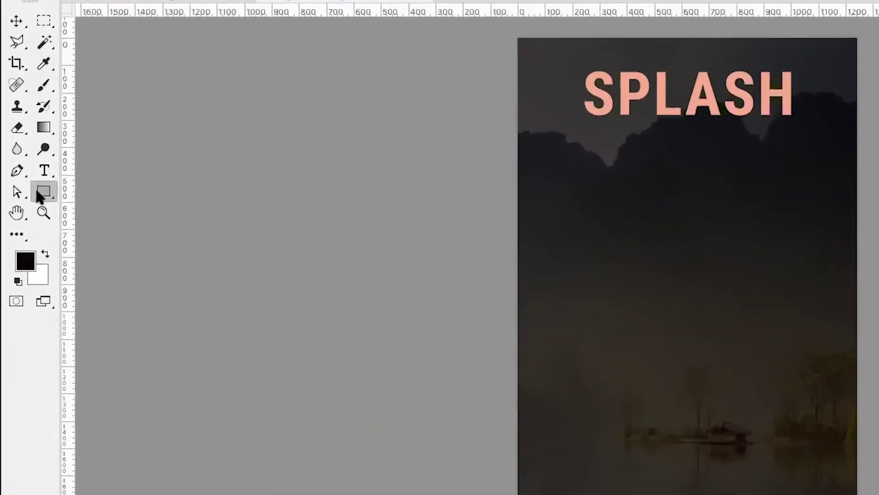
Draw a small helper rectangle sized 50 × 30 px.
{"action": "right_click", "coordinate": [38, 196]}
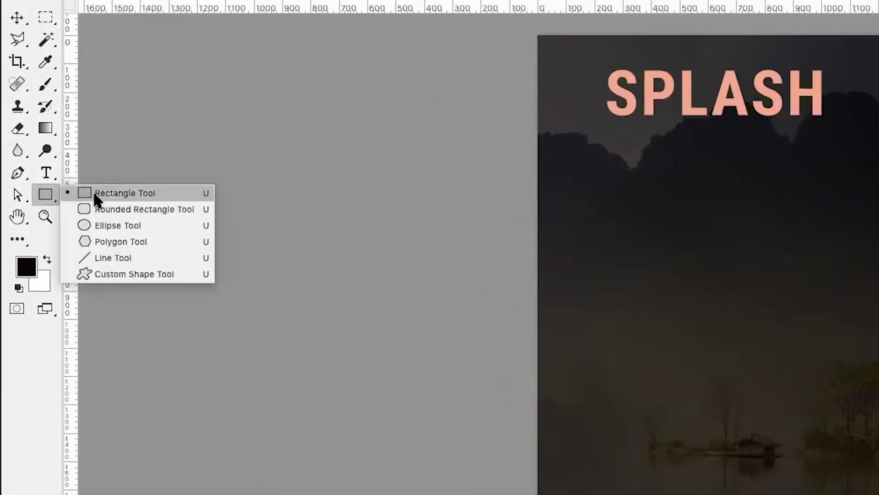
{"action": "left_click", "coordinate": [110, 193]}
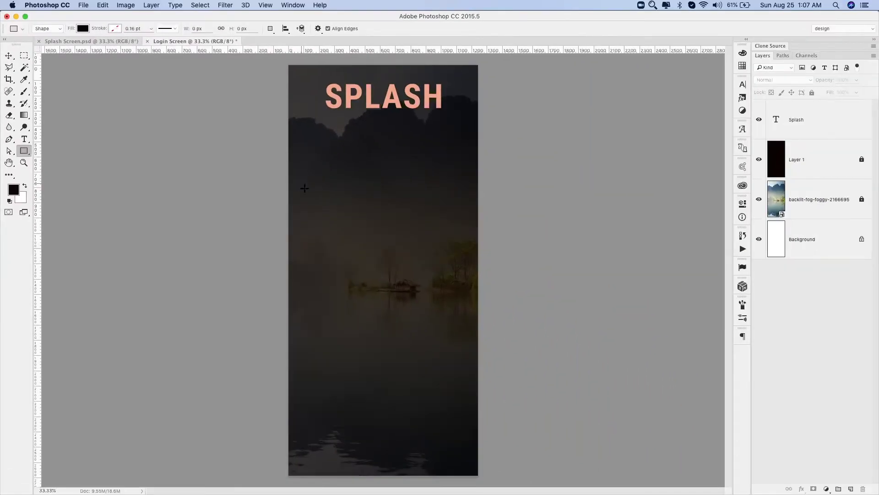
{"action": "left_click_drag", "start_coordinate": [304, 188], "coordinate": [308, 192]}
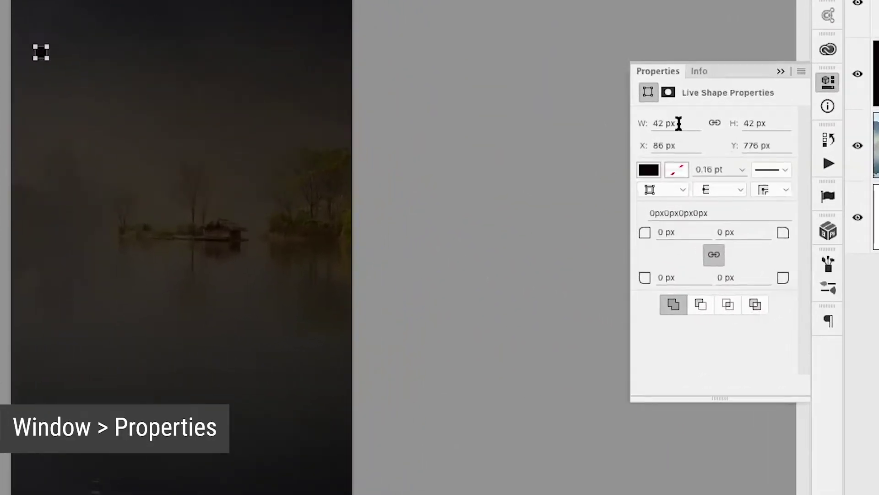
{"action": "left_click", "coordinate": [678, 123]}
{"action": "type", "text": "50"}
{"action": "key", "text": "Tab"}
{"action": "type", "text": "30"}
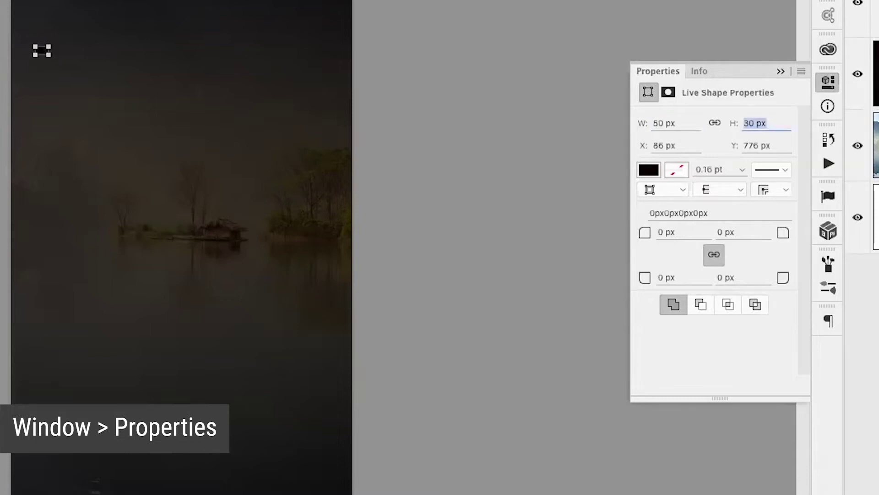
{"action": "type", "text": "50"}
{"action": "key", "text": "Return"}
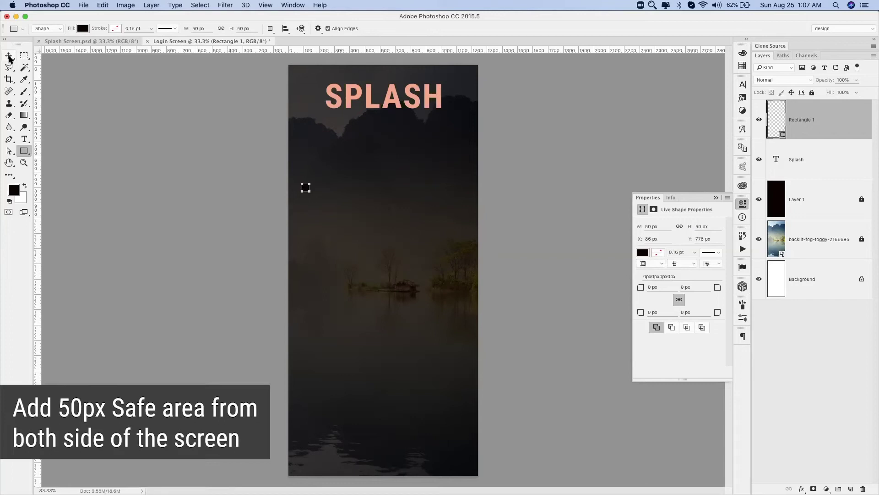
Snap the helper square to the left edge and place a guide at its inner edge.
{"action": "left_click", "coordinate": [9, 56]}
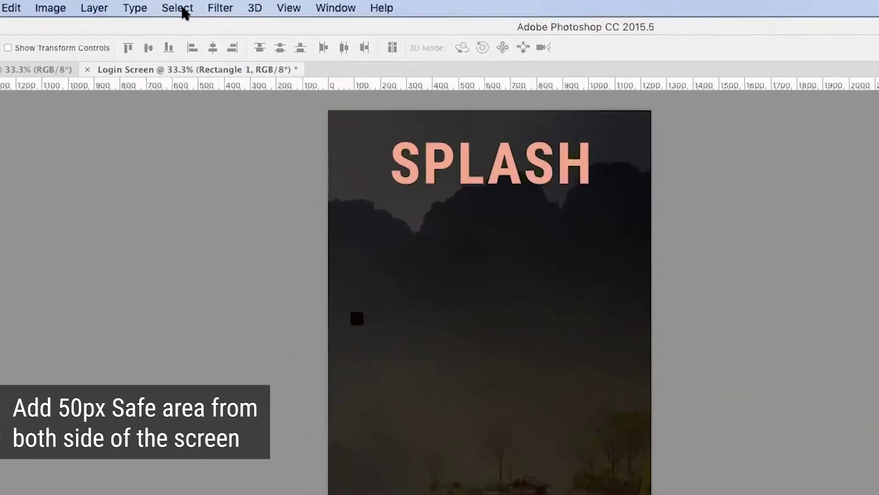
{"action": "left_click", "coordinate": [201, 5]}
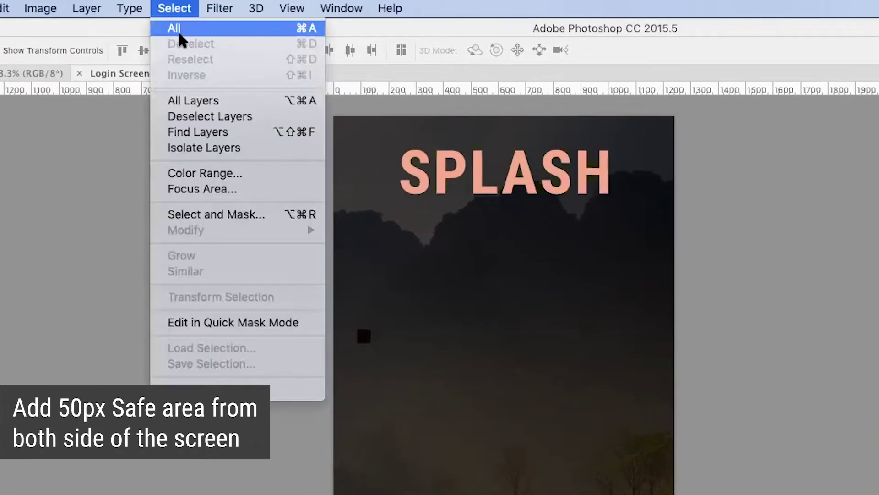
{"action": "left_click", "coordinate": [180, 31]}
{"action": "left_click", "coordinate": [191, 50]}
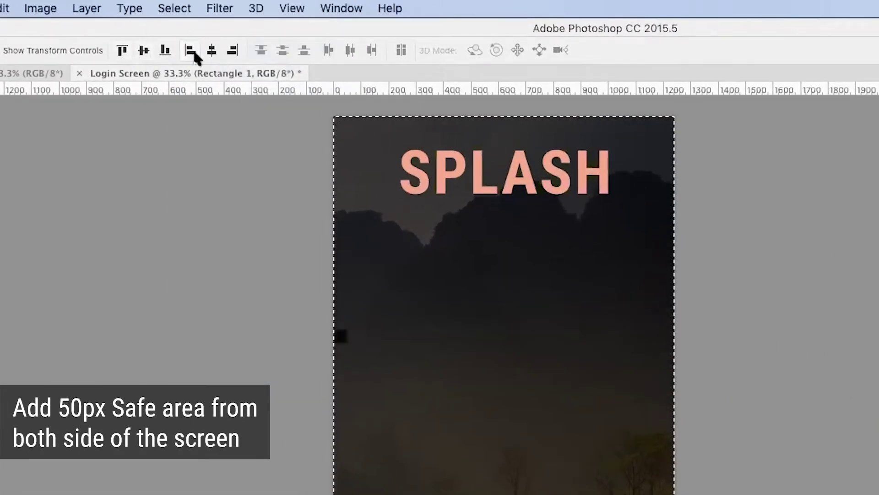
{"action": "left_click", "coordinate": [174, 8]}
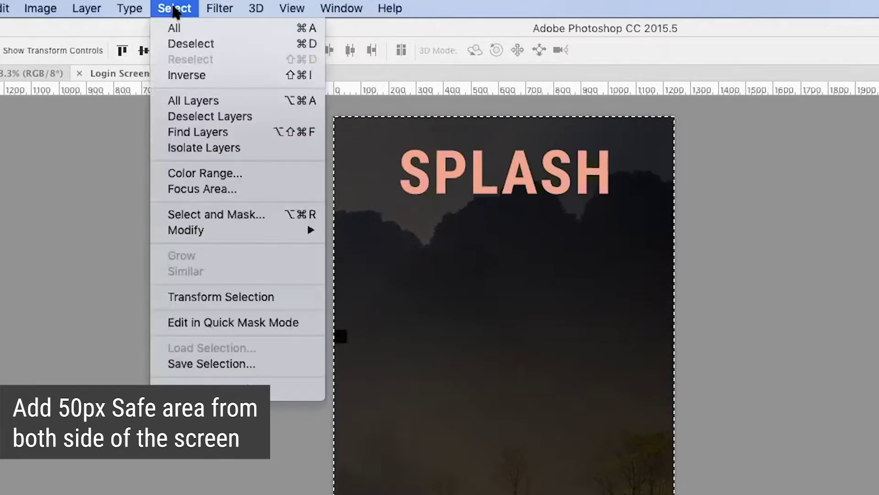
{"action": "left_click", "coordinate": [200, 43]}
{"action": "left_click_drag", "start_coordinate": [36, 163], "coordinate": [457, 200]}
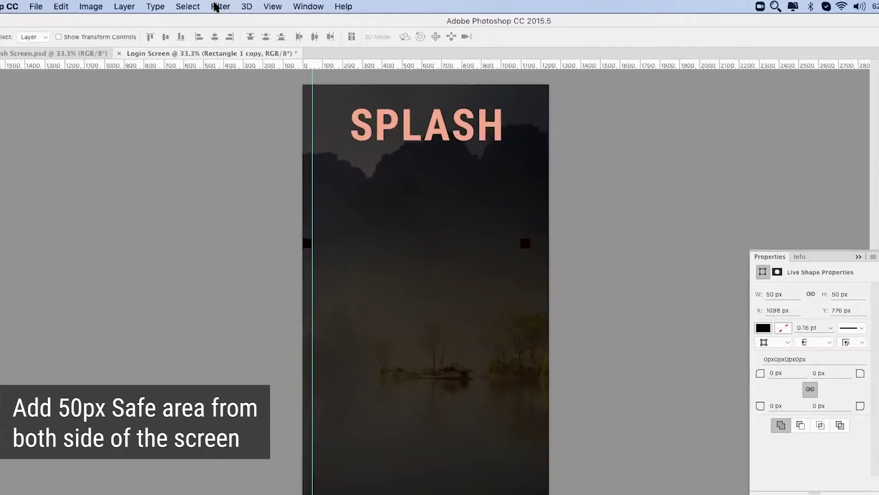
Snap the copied square right, add a guide at its inner edge, then delete both squares.
{"action": "left_click", "coordinate": [200, 5]}
{"action": "left_click", "coordinate": [204, 14]}
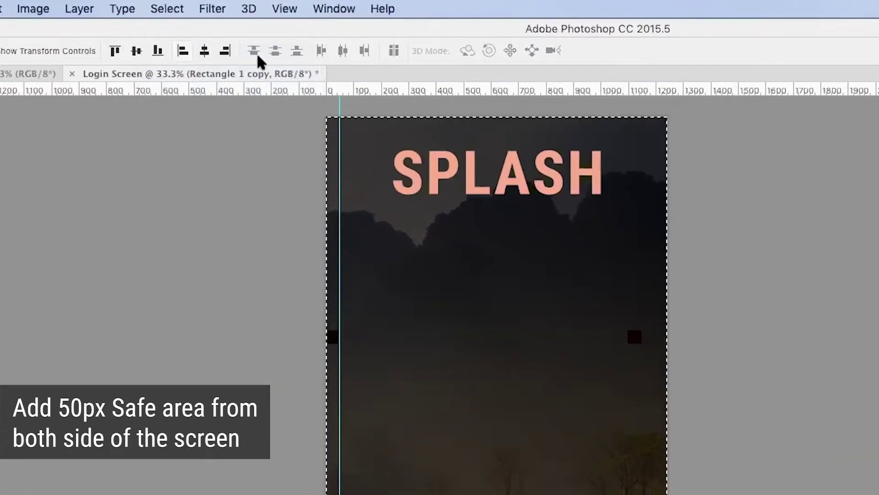
{"action": "left_click", "coordinate": [225, 50]}
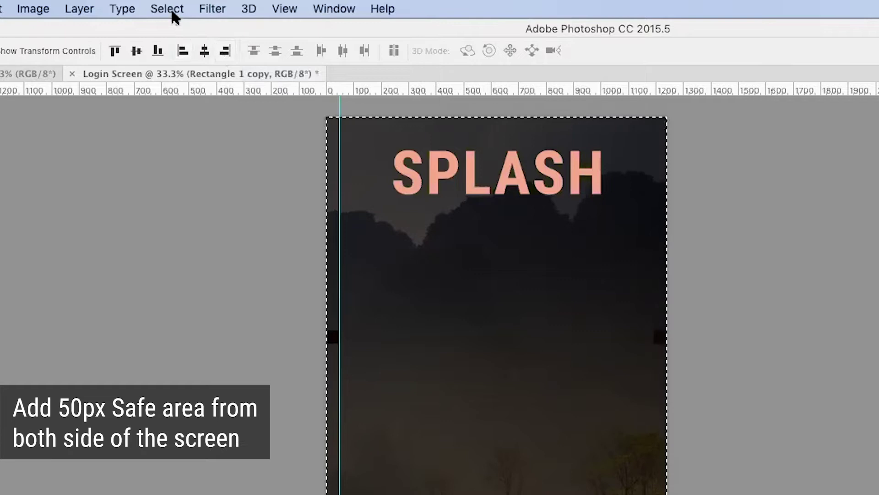
{"action": "left_click", "coordinate": [170, 11]}
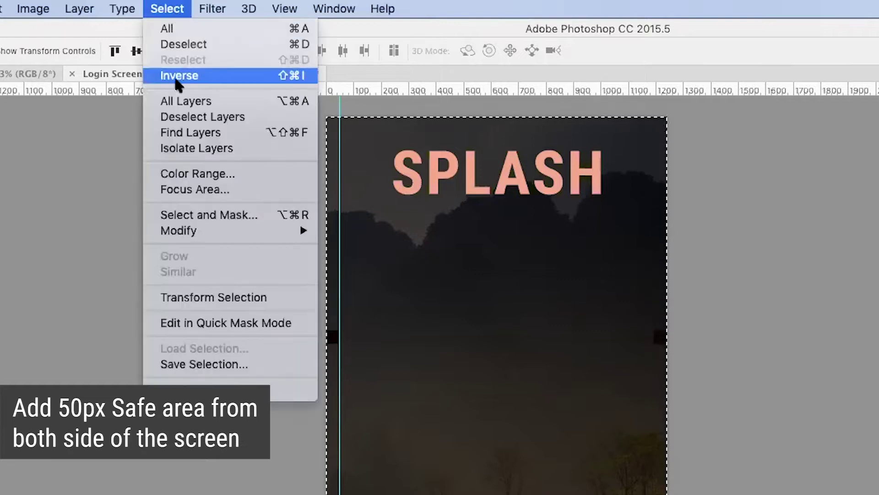
{"action": "left_click", "coordinate": [231, 45]}
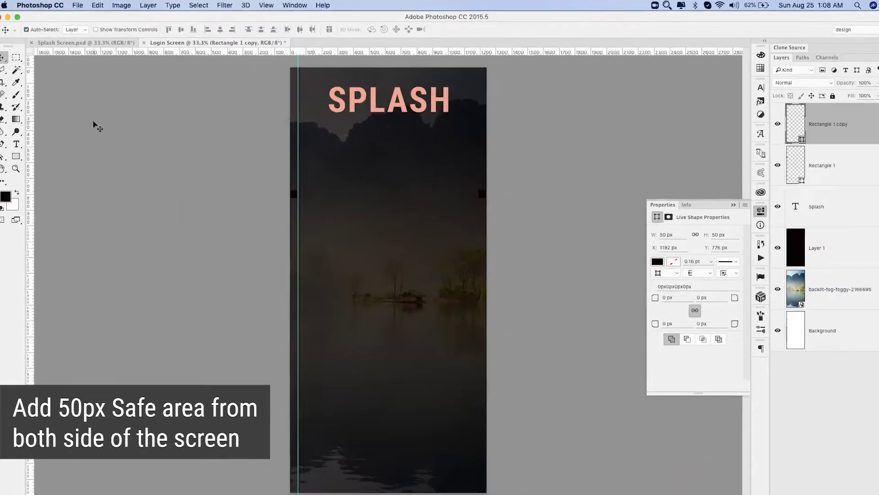
{"action": "left_click_drag", "start_coordinate": [37, 140], "coordinate": [469, 195]}
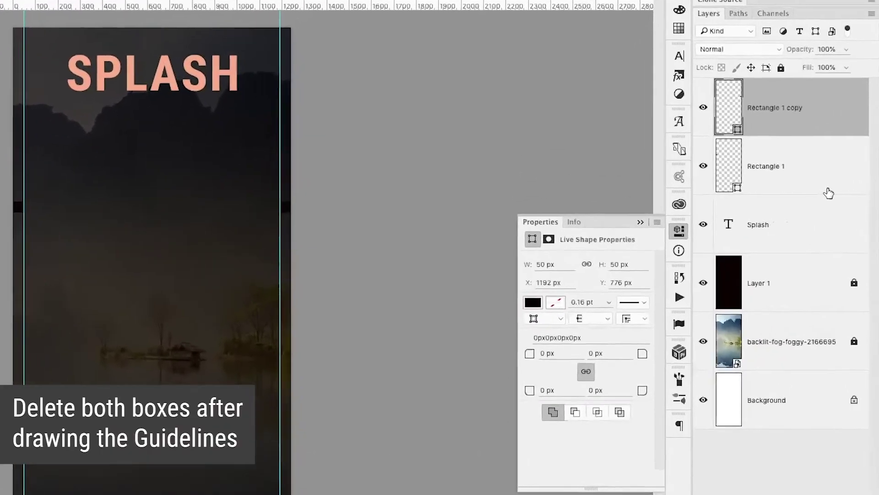
{"action": "left_click", "coordinate": [824, 160], "text": "shift"}
{"action": "left_click_drag", "start_coordinate": [809, 101], "coordinate": [856, 487]}
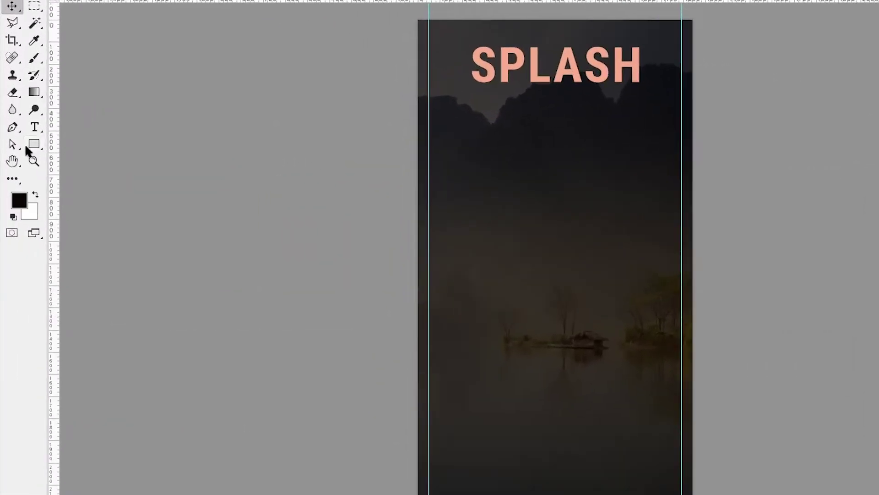
Draw a wide bar between the guides and fill it with white #ffffff.
{"action": "left_click", "coordinate": [24, 151]}
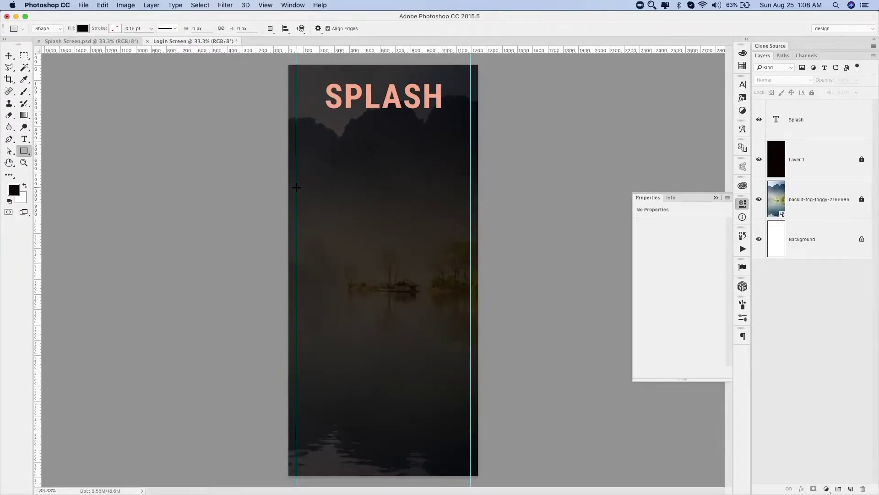
{"action": "left_click_drag", "start_coordinate": [296, 187], "coordinate": [469, 218]}
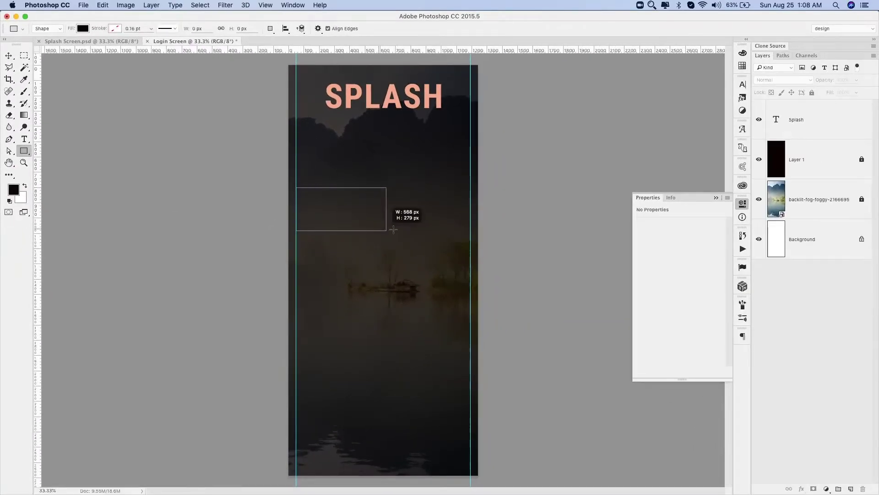
{"action": "key", "text": "v"}
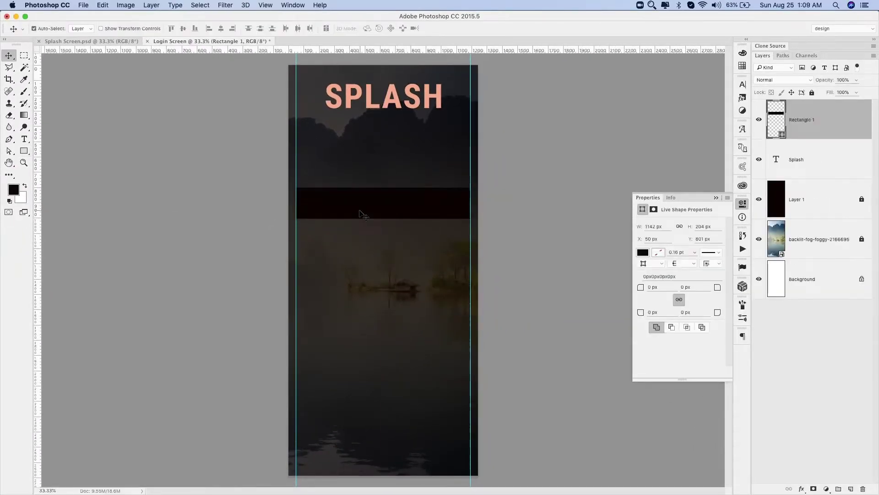
{"action": "left_click", "coordinate": [642, 252]}
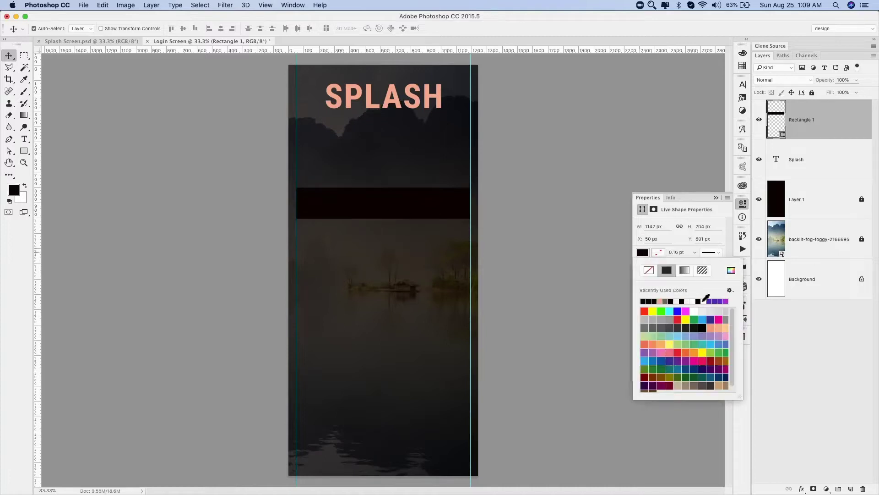
{"action": "left_click", "coordinate": [731, 270]}
{"action": "type", "text": "ffffff"}
{"action": "left_click", "coordinate": [516, 133]}
Give the white bar 10 px rounded corners in the Properties panel.
{"action": "key", "text": "z"}
{"action": "left_click_drag", "start_coordinate": [289, 149], "coordinate": [469, 270]}
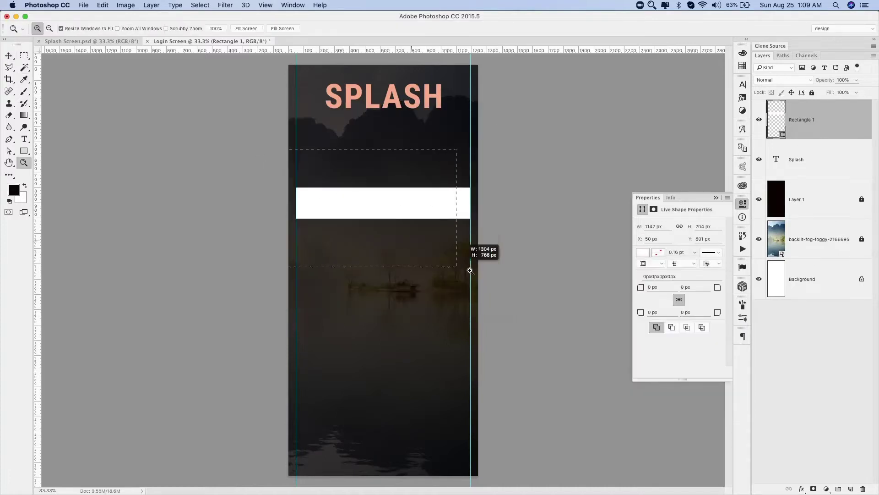
{"action": "left_click", "coordinate": [325, 290], "text": "alt"}
{"action": "key", "text": "v"}
{"action": "mouse_move", "coordinate": [598, 134]}
{"action": "left_mouse_down"}
{"action": "mouse_move", "coordinate": [615, 112]}
{"action": "mouse_move", "coordinate": [563, 114]}
{"action": "left_mouse_up"}
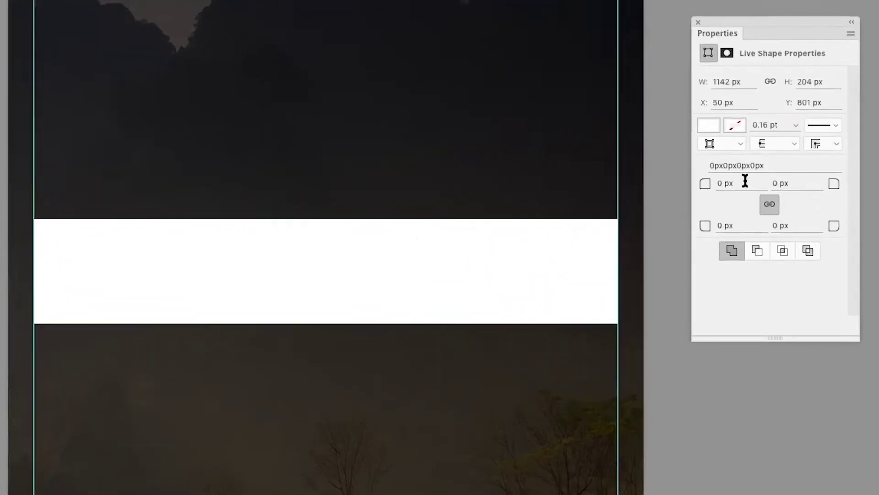
{"action": "left_click", "coordinate": [545, 209]}
{"action": "type", "text": "20"}
{"action": "key", "text": "Return"}
{"action": "double_click", "coordinate": [742, 181]}
{"action": "type", "text": "10"}
{"action": "key", "text": "Return"}
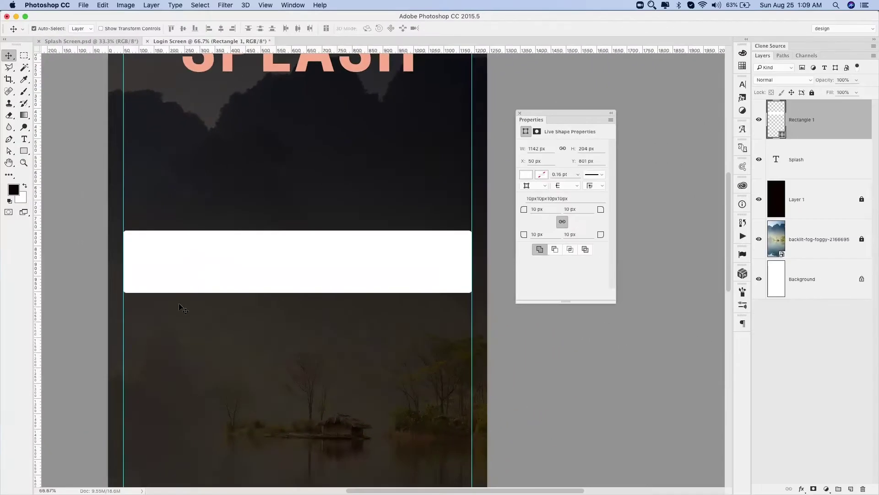
Type the label 'Email' as a new text layer above the bar.
{"action": "key", "text": "t"}
{"action": "left_click", "coordinate": [159, 197]}
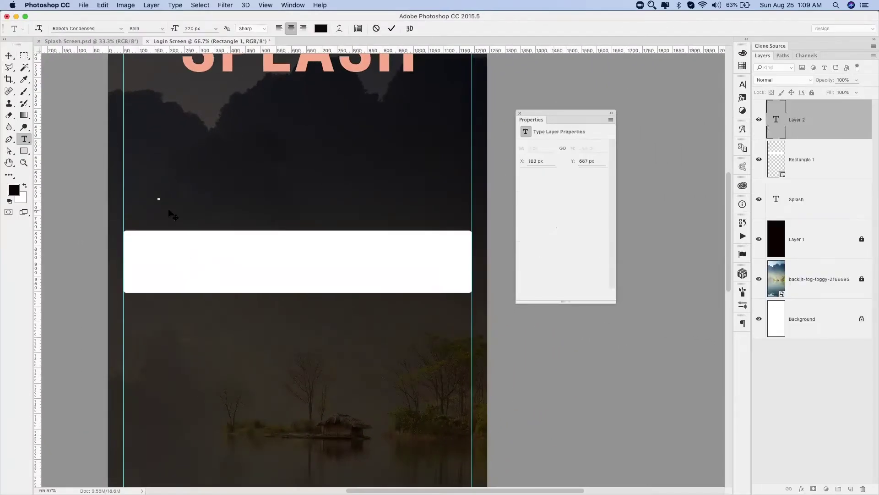
{"action": "type", "text": "Email"}
{"action": "key", "text": "ctrl+Return"}
Show the Character panel and turn off All Caps on the Email text.
{"action": "left_click", "coordinate": [293, 5]}
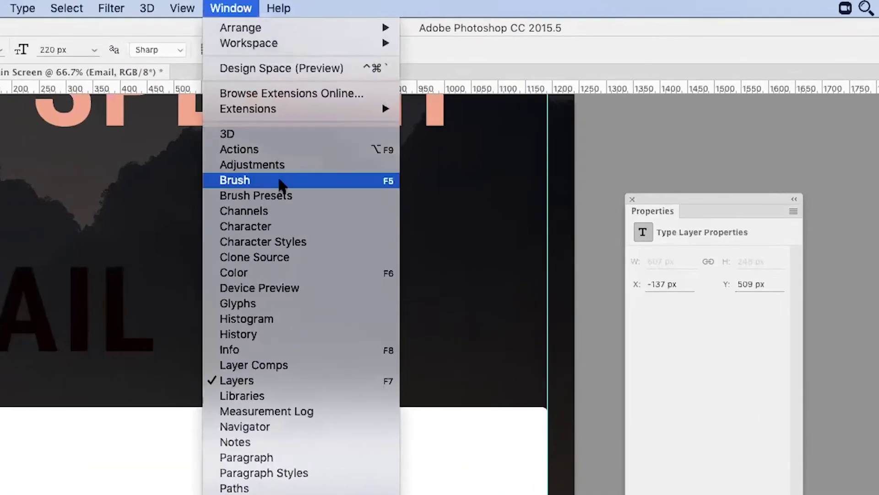
{"action": "left_click", "coordinate": [280, 227]}
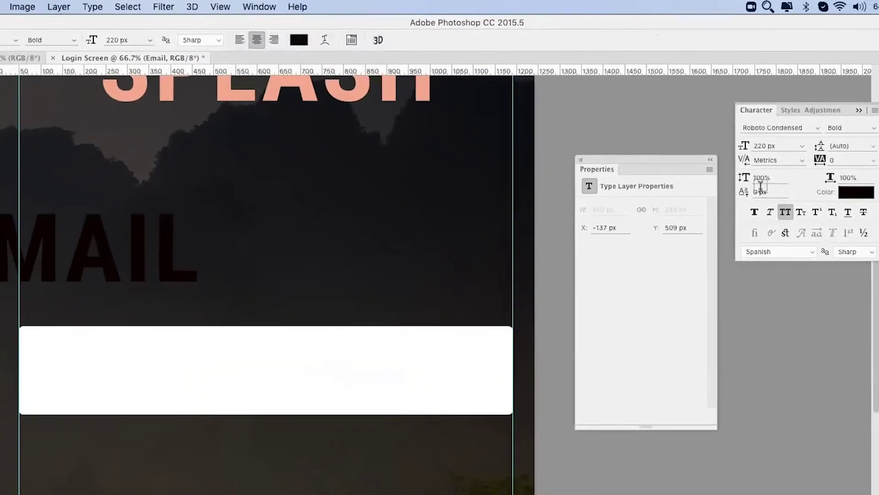
{"action": "left_click", "coordinate": [654, 68]}
{"action": "left_click_drag", "start_coordinate": [549, 120], "coordinate": [564, 230]}
{"action": "left_click_drag", "start_coordinate": [650, 66], "coordinate": [545, 100]}
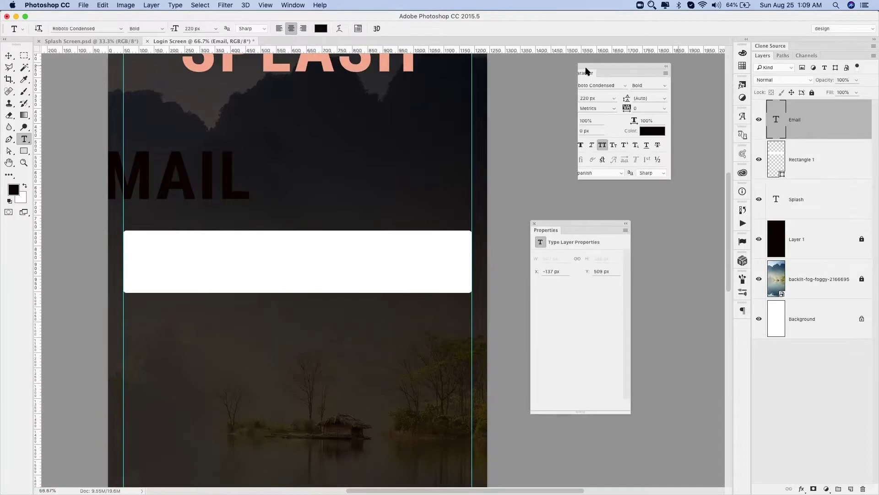
{"action": "left_click", "coordinate": [565, 172]}
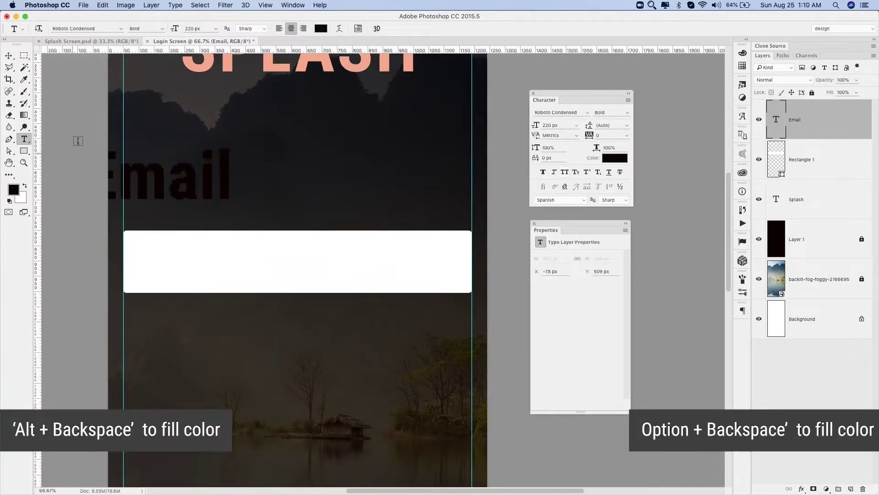
Set Email to 70 px and position it at the left inside the white bar.
{"action": "left_click", "coordinate": [12, 56]}
{"action": "left_click_drag", "start_coordinate": [220, 206], "coordinate": [289, 293]}
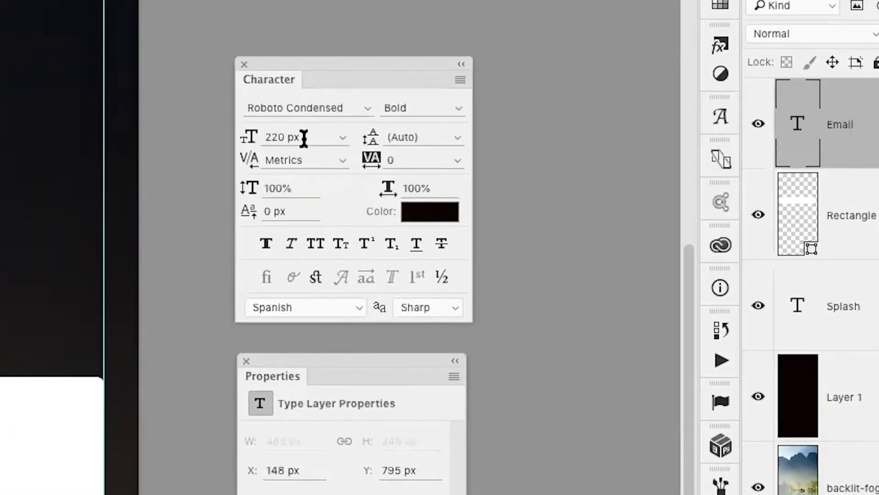
{"action": "left_click", "coordinate": [304, 137]}
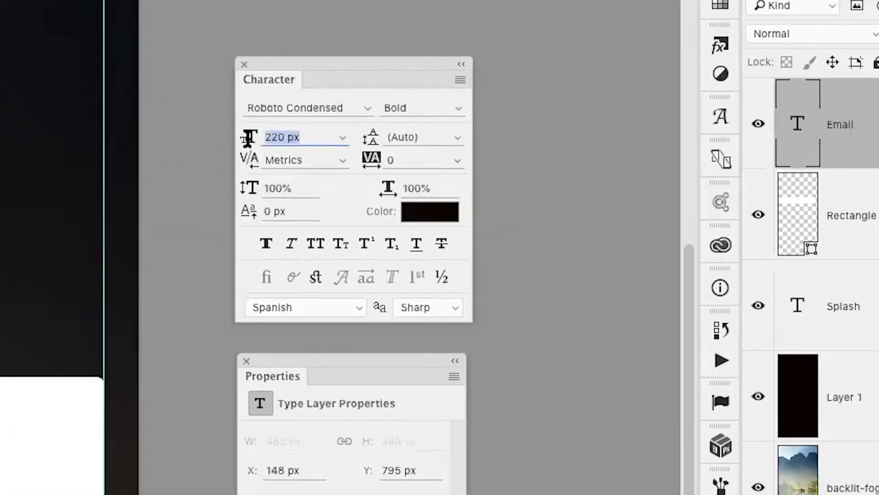
{"action": "type", "text": "70"}
{"action": "key", "text": "Return"}
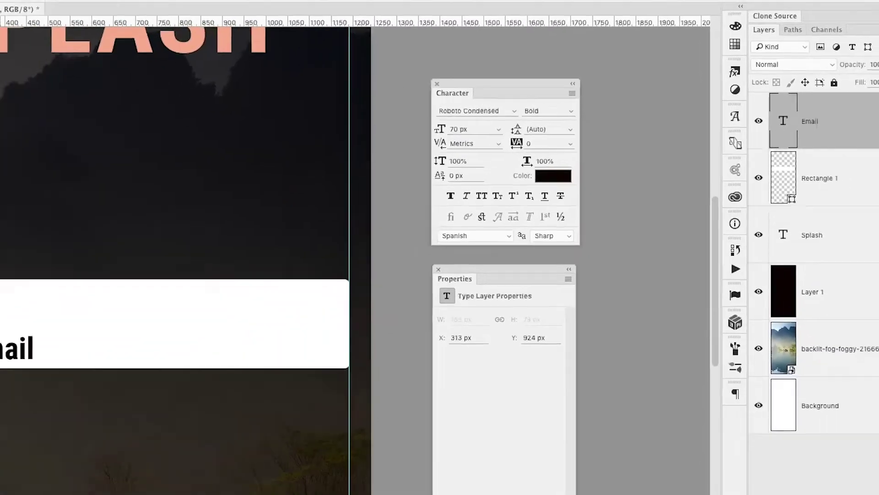
{"action": "left_click_drag", "start_coordinate": [224, 280], "coordinate": [184, 255]}
Shorten the white bar to 150 px tall.
{"action": "left_click", "coordinate": [296, 281]}
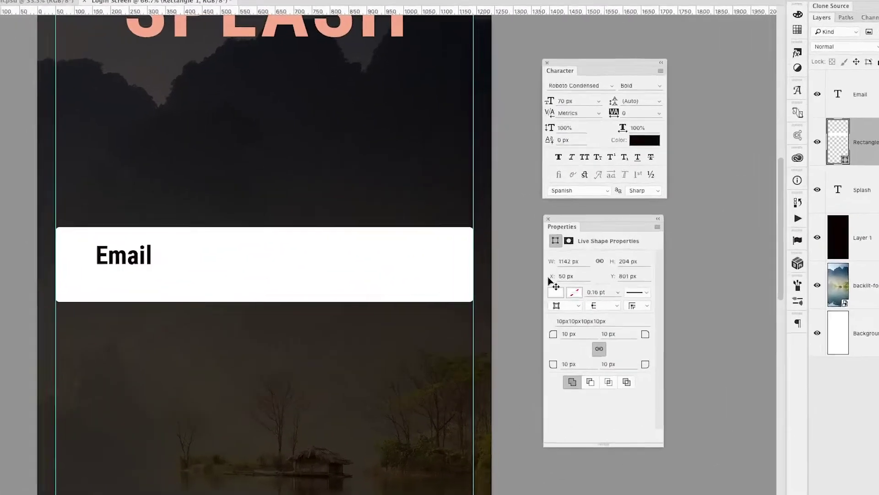
{"action": "left_click_drag", "start_coordinate": [712, 267], "coordinate": [639, 265]}
{"action": "type", "text": "150"}
{"action": "key", "text": "Return"}
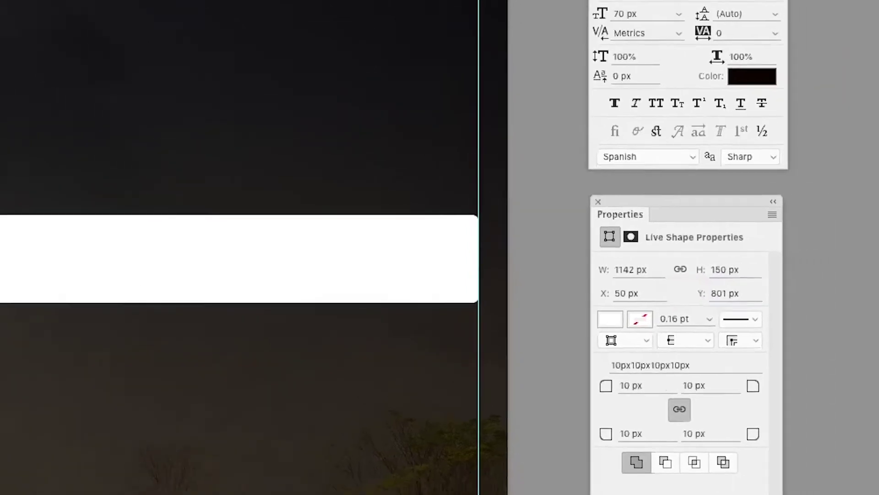
{"action": "left_click", "coordinate": [185, 260]}
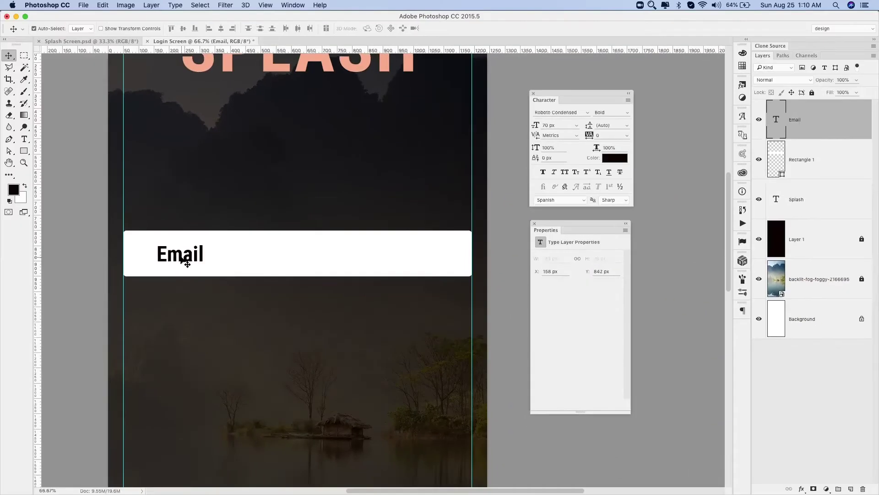
Change the Email label to Light font weight.
{"action": "left_click", "coordinate": [627, 113]}
{"action": "left_click", "coordinate": [606, 122]}
{"action": "left_click", "coordinate": [628, 112]}
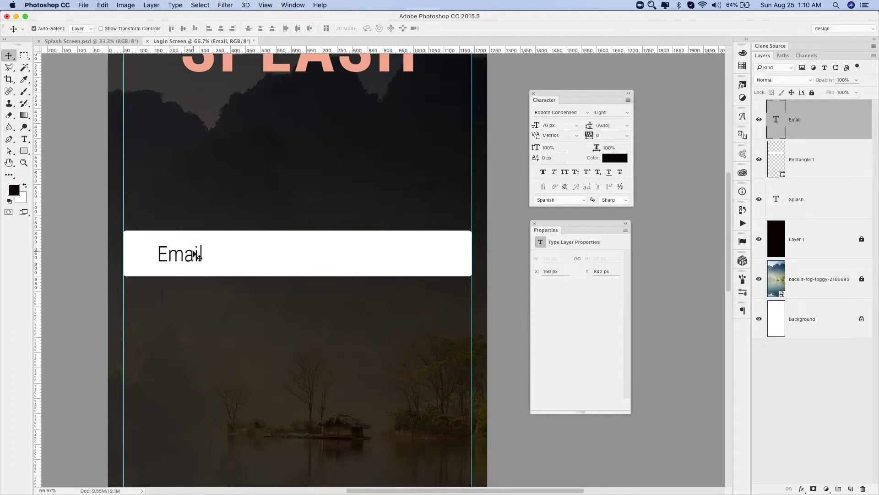
{"action": "left_click_drag", "start_coordinate": [197, 254], "coordinate": [200, 254]}
Replace the label text with 'Username' and left-align it.
{"action": "key", "text": "t"}
{"action": "left_click", "coordinate": [173, 252]}
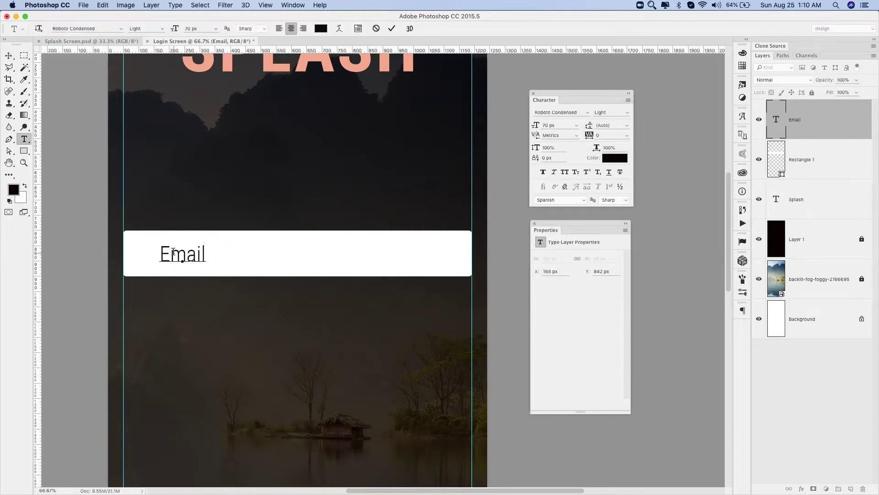
{"action": "double_click", "coordinate": [174, 252]}
{"action": "type", "text": "Username"}
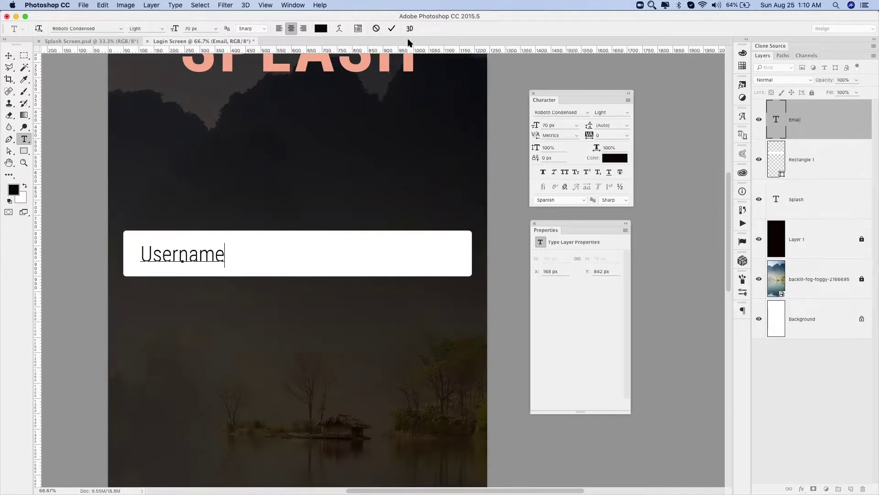
{"action": "left_click", "coordinate": [393, 29]}
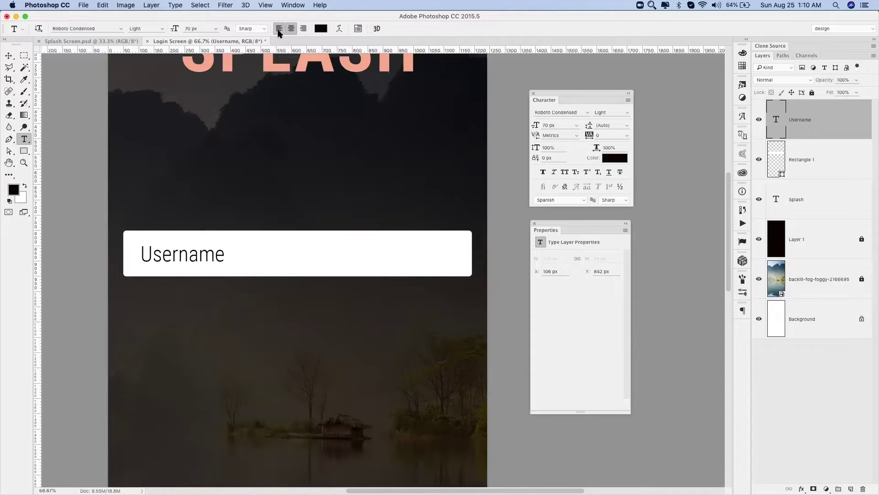
{"action": "left_click", "coordinate": [278, 29]}
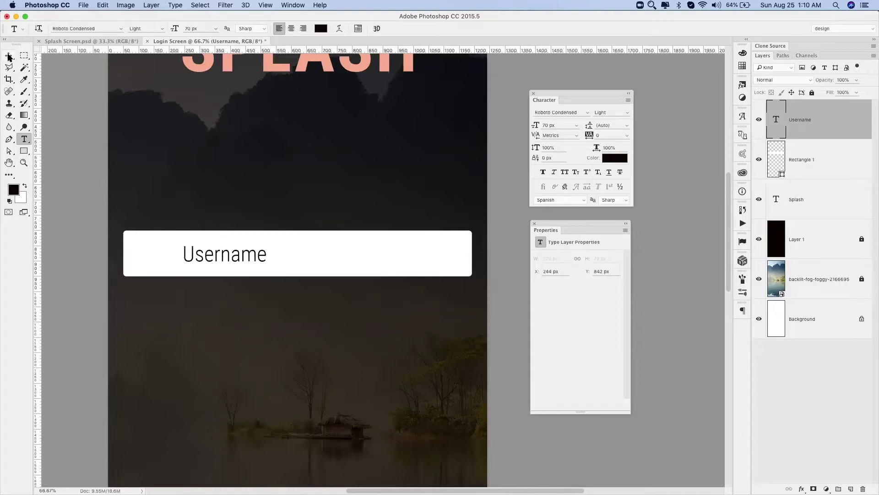
Shift Username left inside the field and select it together with Rectangle 1.
{"action": "left_click", "coordinate": [9, 56]}
{"action": "left_click_drag", "start_coordinate": [215, 252], "coordinate": [194, 252]}
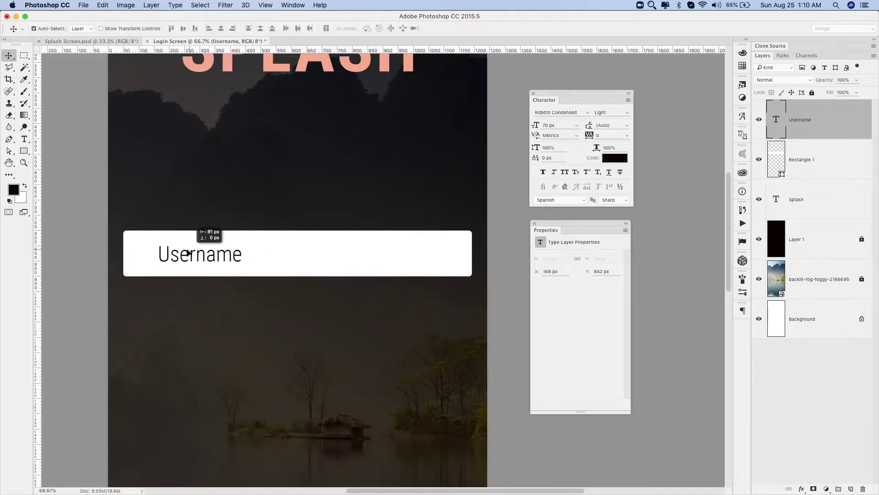
{"action": "left_click", "coordinate": [273, 258], "text": "shift"}
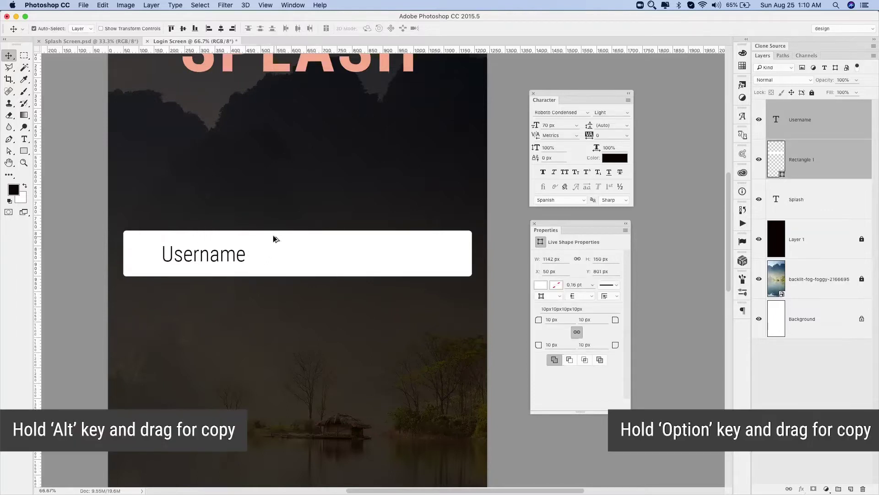
Duplicate the Username field below, relabel the copy 'Password', and copy that label further down.
{"action": "left_click_drag", "start_coordinate": [273, 239], "coordinate": [273, 297]}
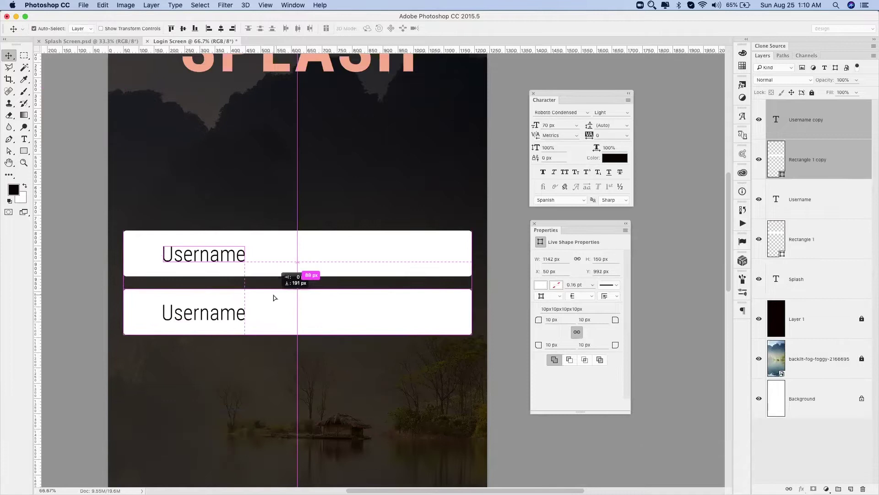
{"action": "double_click", "coordinate": [192, 311]}
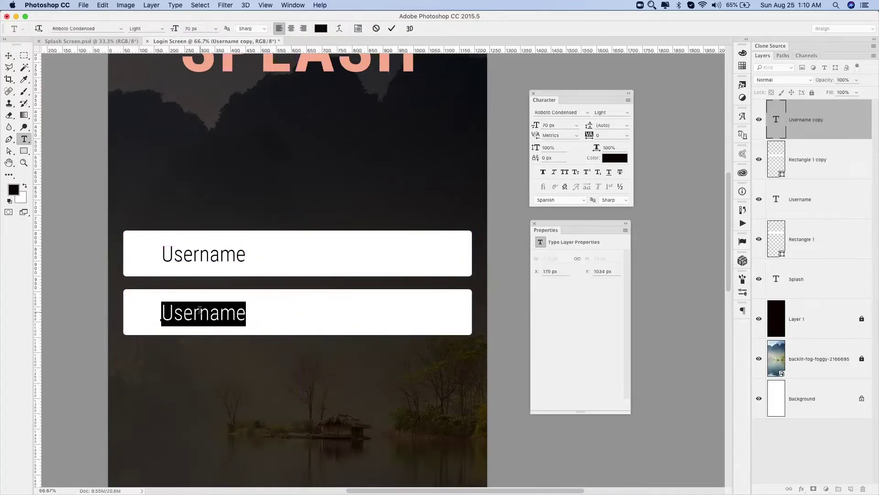
{"action": "type", "text": "Password"}
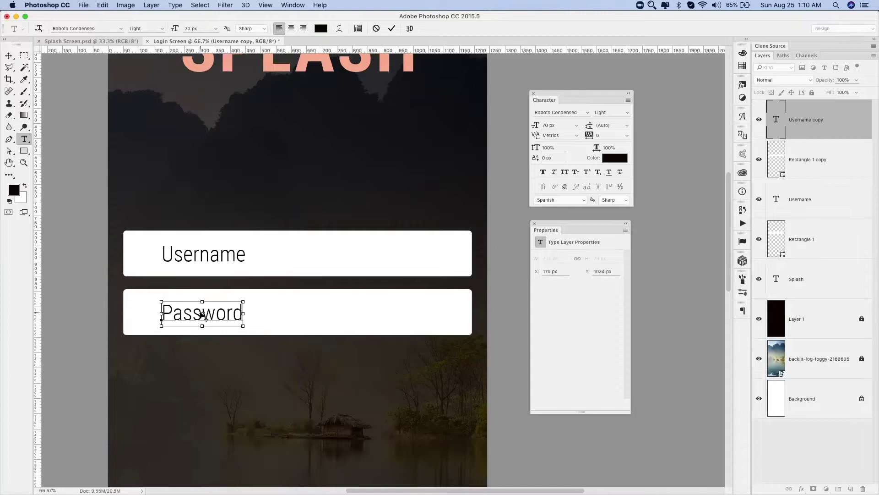
{"action": "key", "text": "Escape"}
{"action": "key", "text": "v"}
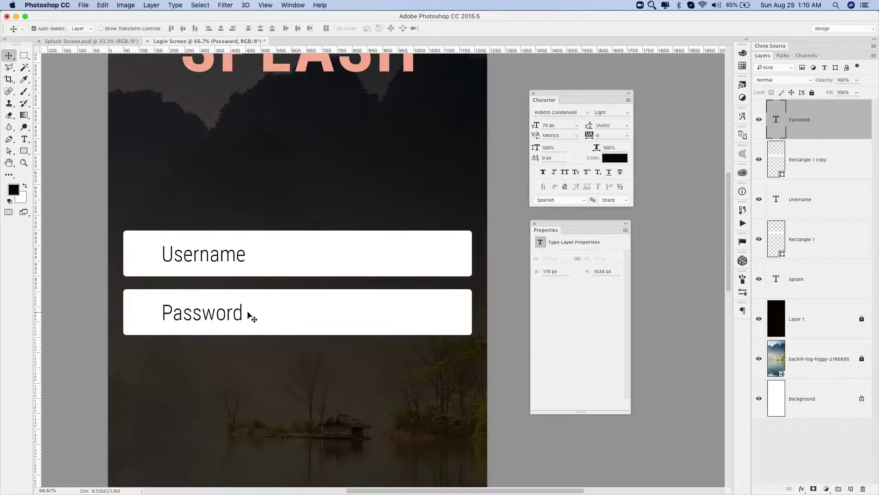
{"action": "left_click_drag", "start_coordinate": [232, 313], "coordinate": [232, 360]}
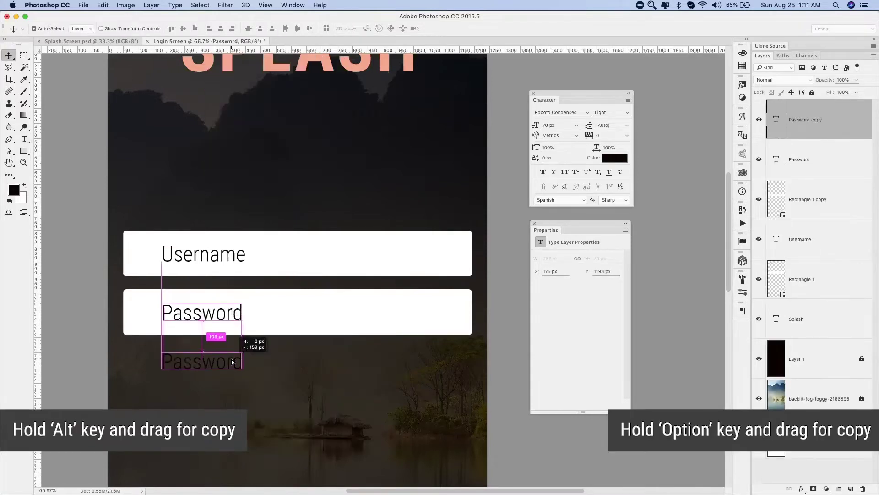
Change the spare label's text to 'Forgot Password?'.
{"action": "double_click", "coordinate": [220, 356]}
{"action": "scroll", "coordinate": [220, 357], "scroll_direction": "down", "scroll_amount": 3}
{"action": "type", "text": "Forgot"}
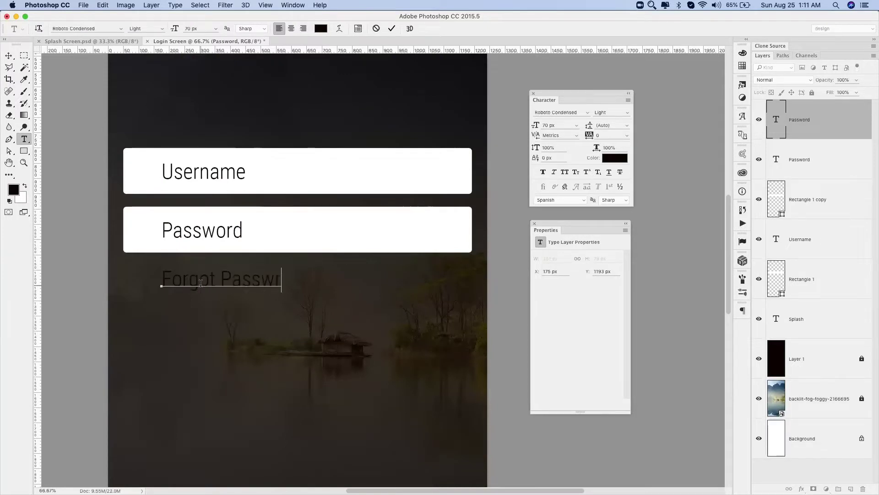
{"action": "key", "text": "super+Return"}
Make the Forgot Password? text 50 px and white (#ffffff).
{"action": "left_click", "coordinate": [540, 125]}
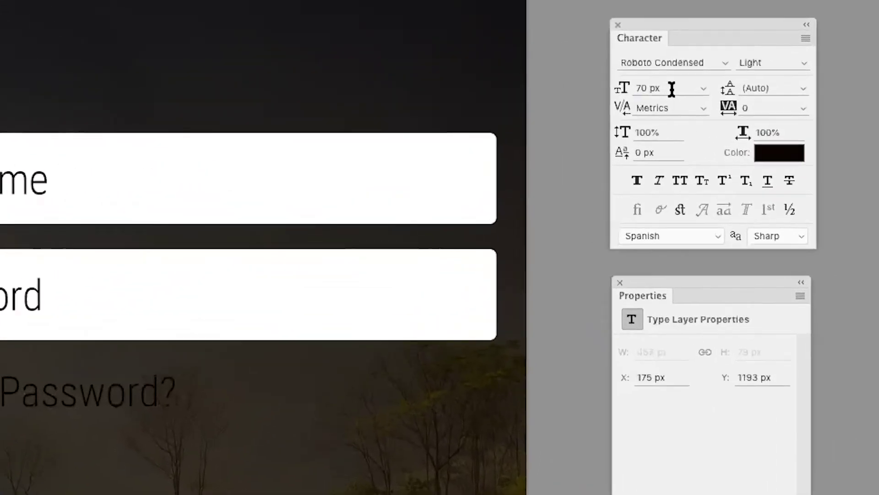
{"action": "type", "text": "50"}
{"action": "key", "text": "Return"}
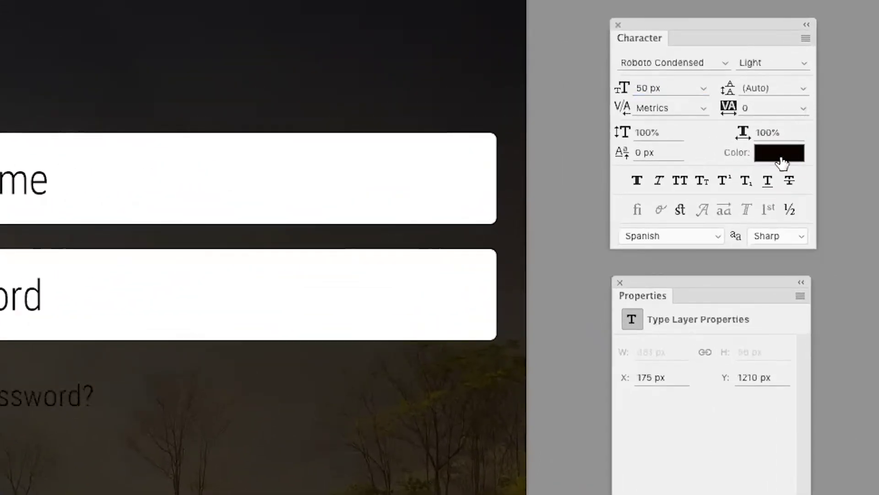
{"action": "left_click", "coordinate": [781, 162]}
{"action": "left_click_drag", "start_coordinate": [171, 118], "coordinate": [89, 95]}
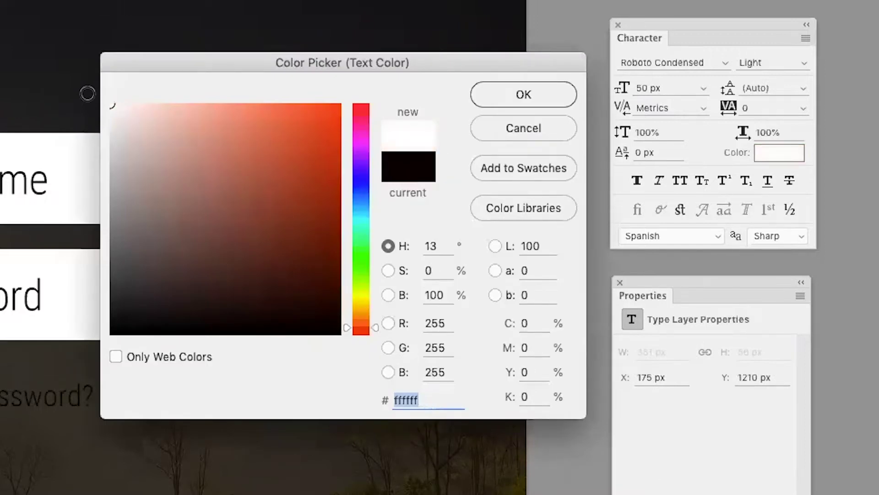
{"action": "left_click", "coordinate": [549, 97]}
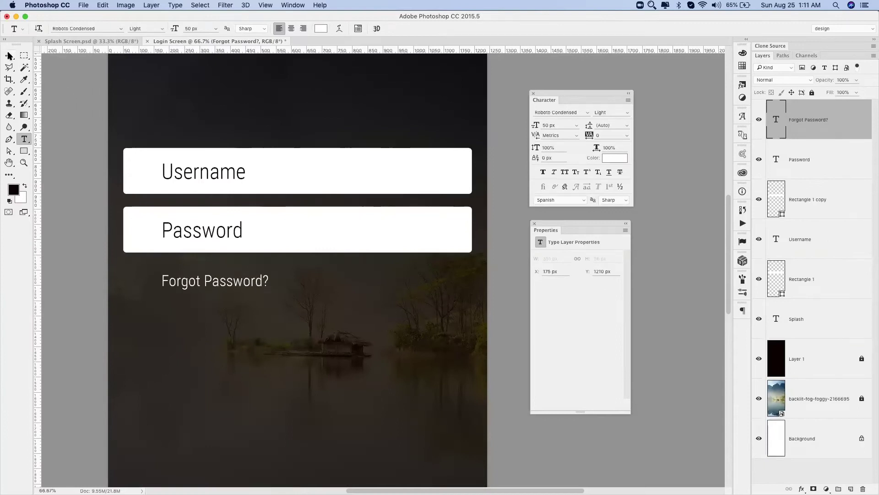
{"action": "key", "text": "v"}
{"action": "key", "text": "u"}
{"action": "left_click", "coordinate": [266, 5]}
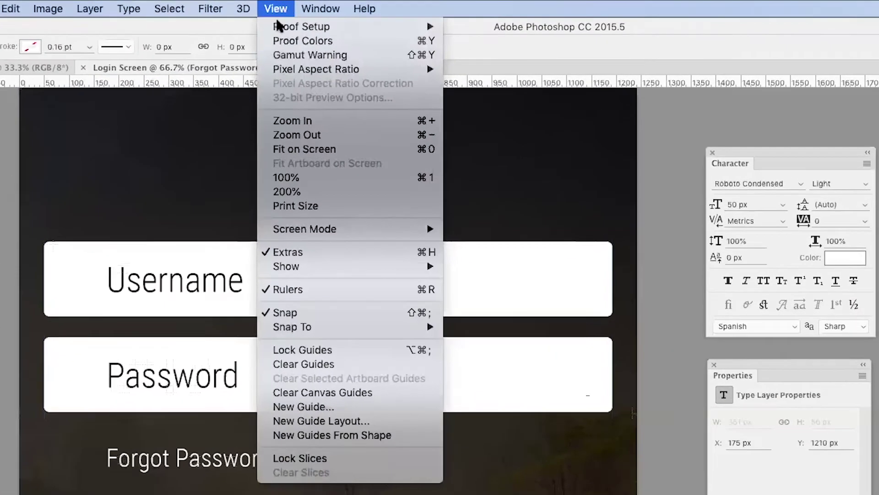
{"action": "mouse_move", "coordinate": [285, 266]}
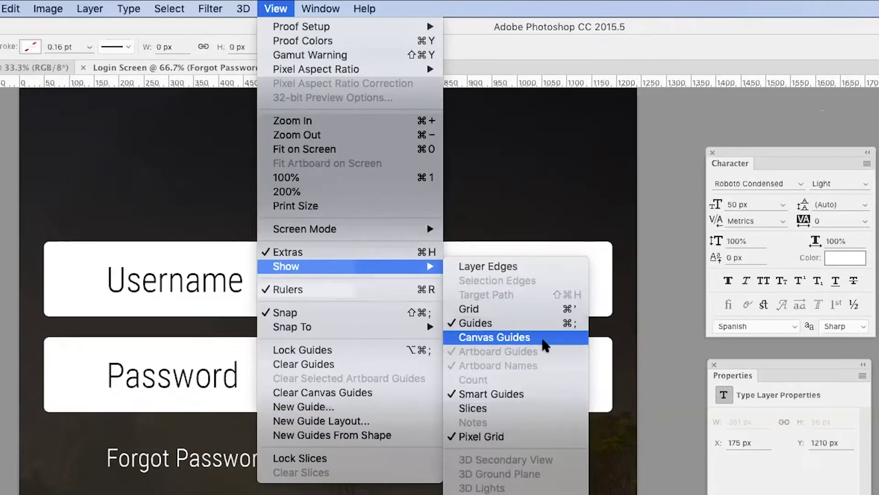
Show canvas guides and move Forgot Password? left to the margin guide.
{"action": "left_click", "coordinate": [536, 338]}
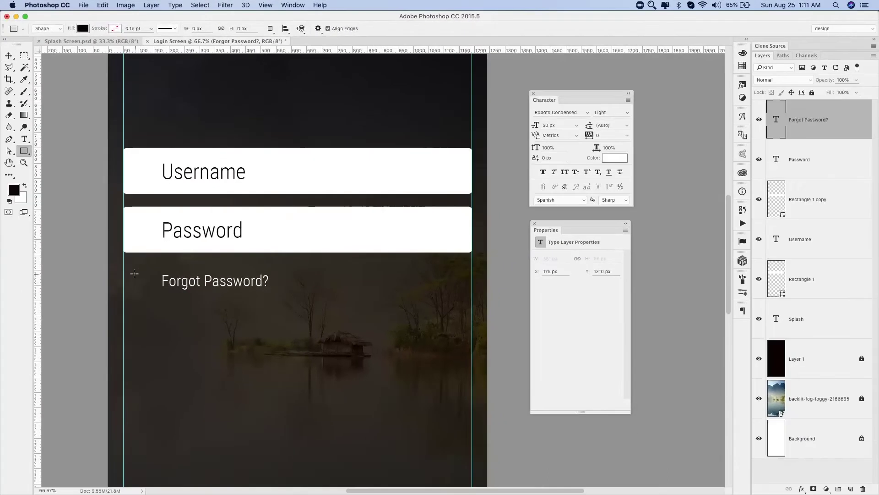
{"action": "key", "text": "v"}
{"action": "mouse_move", "coordinate": [250, 284]}
{"action": "left_mouse_down"}
{"action": "mouse_move", "coordinate": [212, 285]}
{"action": "mouse_move", "coordinate": [212, 369]}
{"action": "left_mouse_up"}
Duplicate the Password field rectangle below and narrow the copy to 621 px.
{"action": "left_click", "coordinate": [310, 231]}
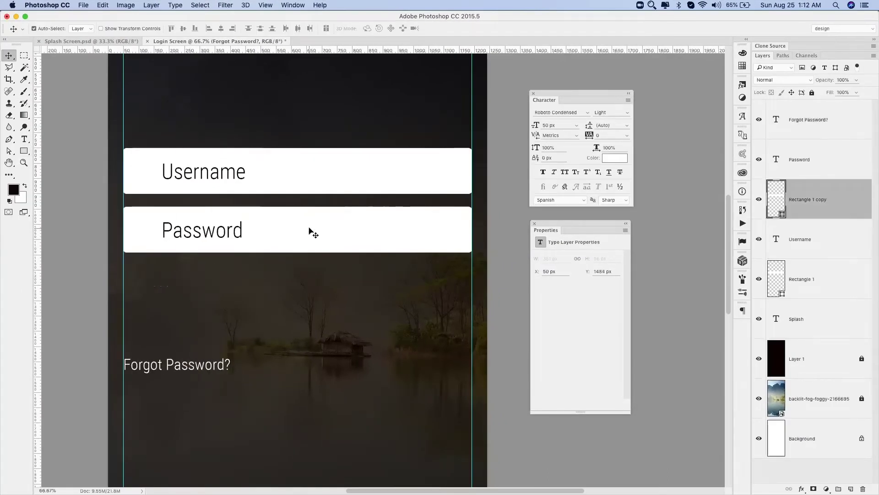
{"action": "left_click_drag", "start_coordinate": [298, 222], "coordinate": [299, 281]}
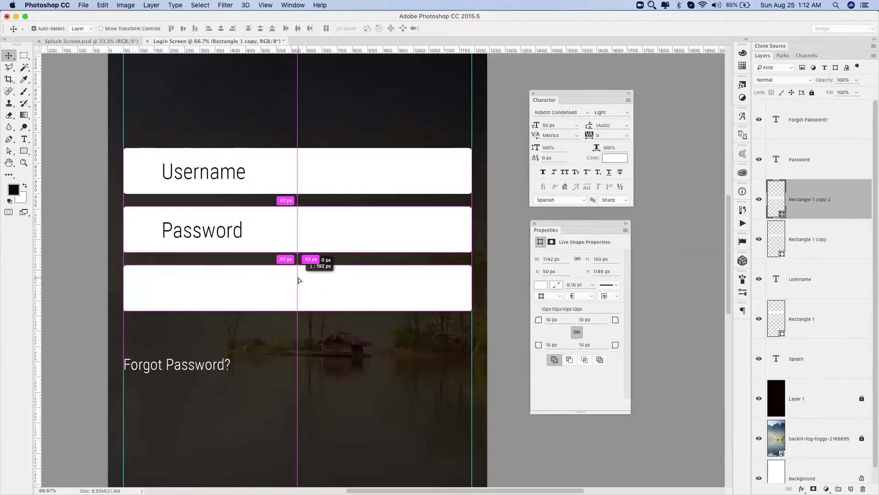
{"action": "key", "text": "super+t"}
{"action": "left_click_drag", "start_coordinate": [472, 288], "coordinate": [391, 285]}
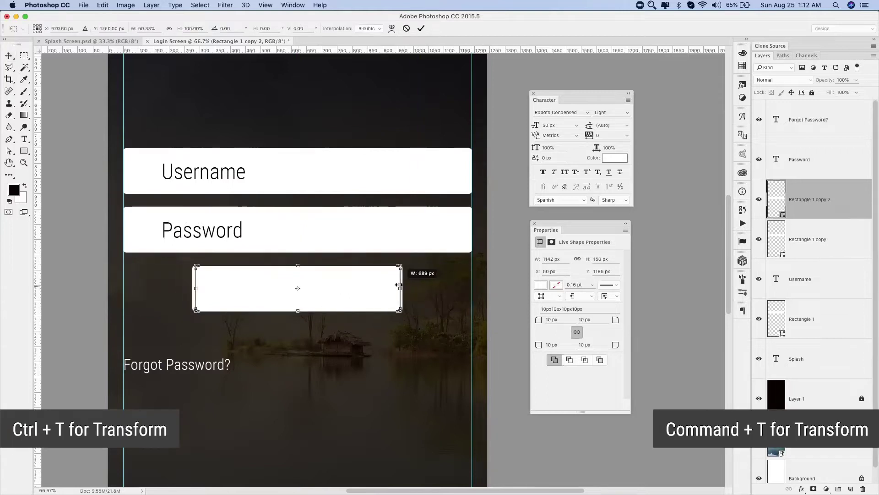
{"action": "key", "text": "Return"}
Label the new button 'Secure Login' and centre the text vertically in it.
{"action": "left_click_drag", "start_coordinate": [205, 234], "coordinate": [288, 292]}
{"action": "key", "text": "t"}
{"action": "double_click", "coordinate": [287, 292]}
{"action": "type", "text": "S"}
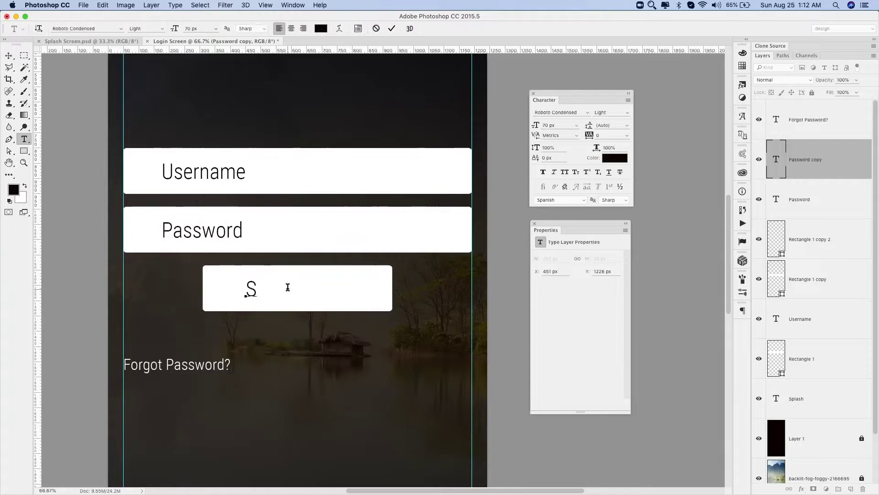
{"action": "type", "text": "ecure Login"}
{"action": "key", "text": "super+Return"}
{"action": "key", "text": "v"}
{"action": "key", "text": "super+d"}
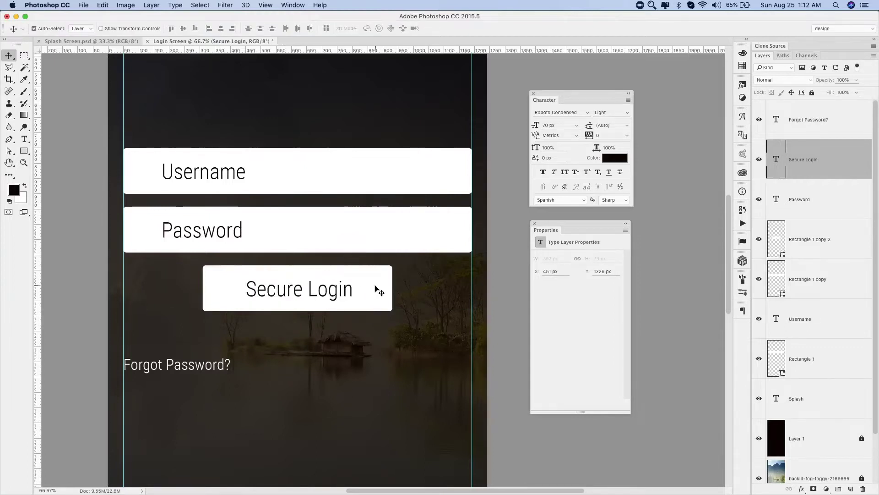
{"action": "left_click", "coordinate": [378, 290], "text": "shift"}
{"action": "left_click", "coordinate": [183, 28]}
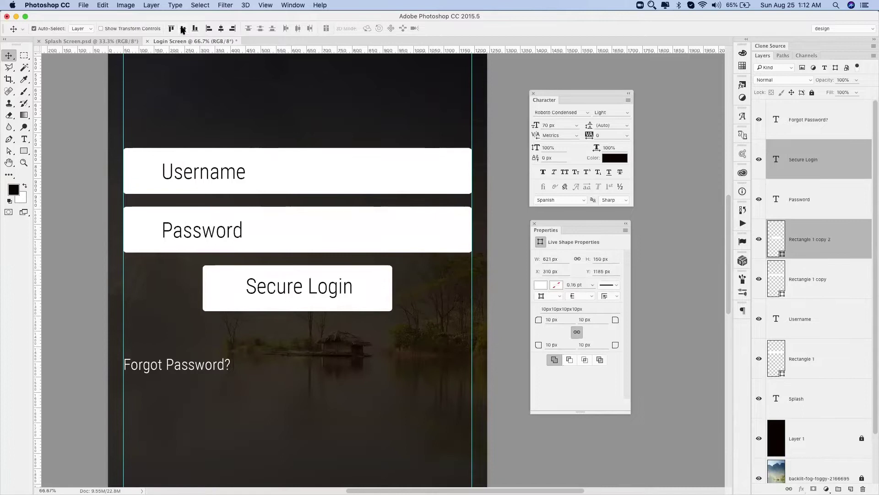
Centre Secure Login horizontally and fill the button with SPLASH's sampled salmon colour.
{"action": "left_click", "coordinate": [223, 28]}
{"action": "left_click", "coordinate": [354, 308]}
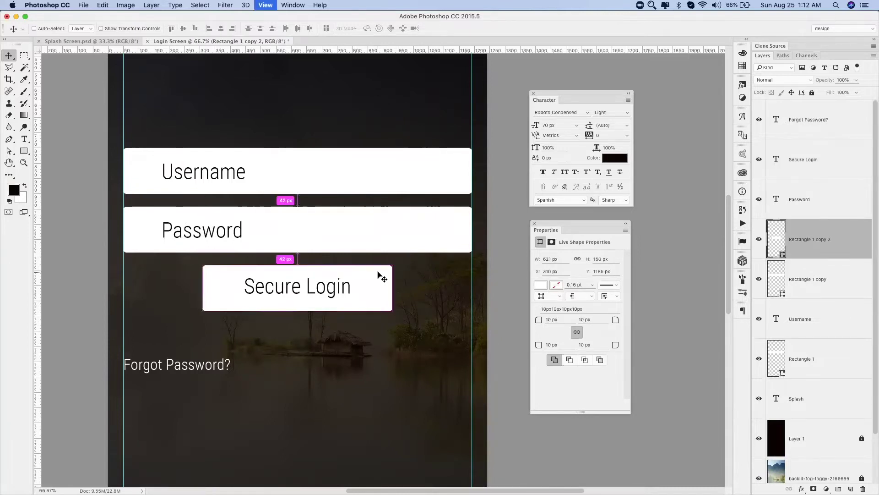
{"action": "key", "text": "super+minus"}
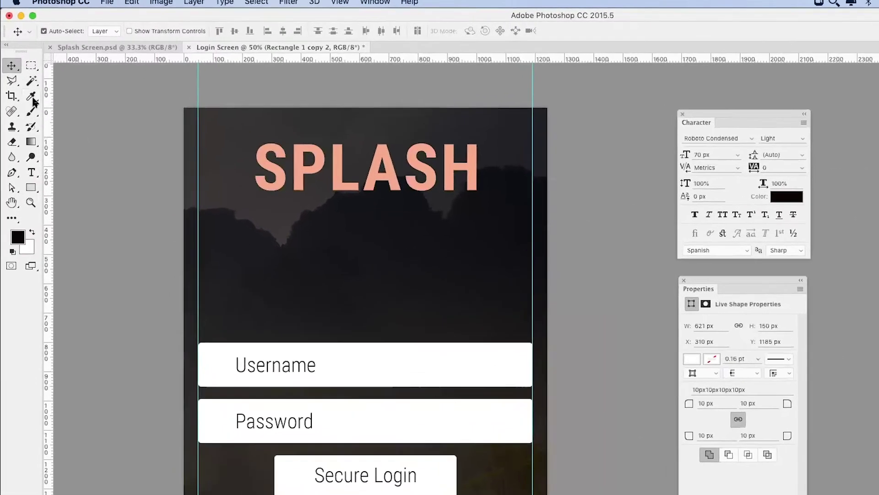
{"action": "left_click", "coordinate": [24, 79]}
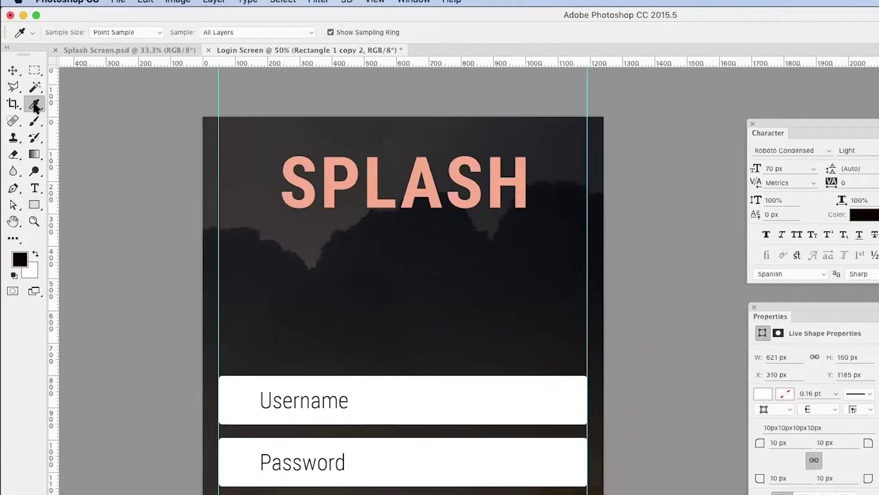
{"action": "left_click", "coordinate": [332, 196]}
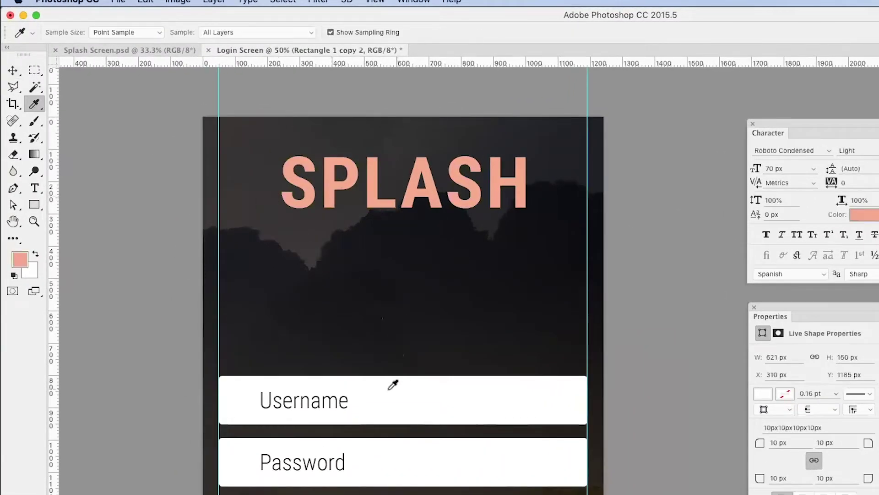
{"action": "left_click", "coordinate": [13, 70]}
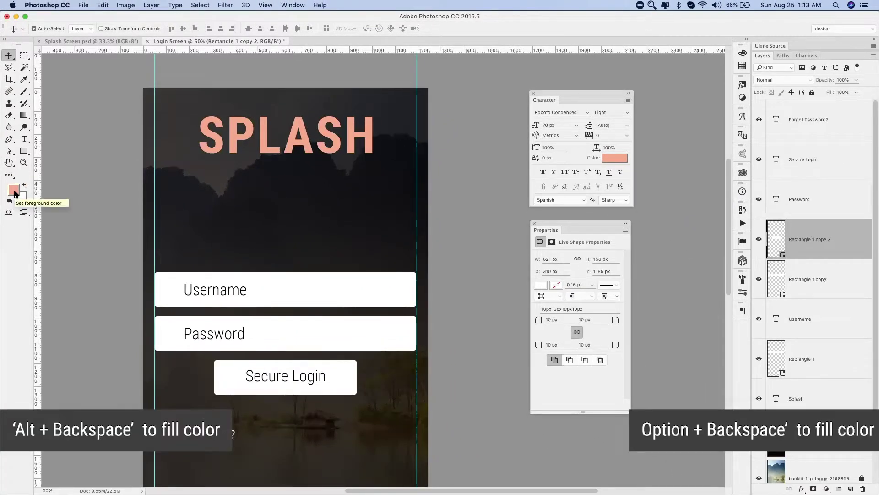
{"action": "key", "text": "alt+BackSpace"}
Zoom in on the Username and Password fields.
{"action": "scroll", "coordinate": [112, 273], "scroll_direction": "down", "scroll_amount": 3}
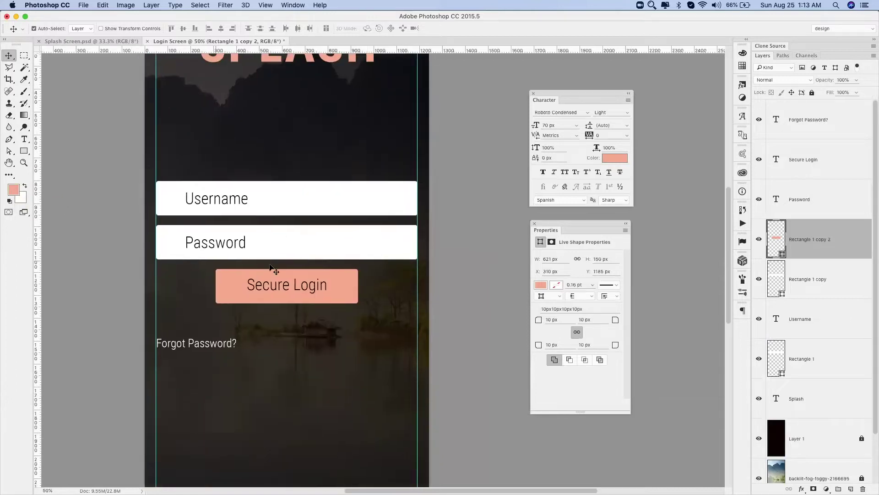
{"action": "left_click", "coordinate": [275, 275]}
{"action": "key", "text": "z"}
{"action": "left_click_drag", "start_coordinate": [167, 134], "coordinate": [247, 258]}
{"action": "scroll", "coordinate": [253, 274], "scroll_direction": "right", "scroll_amount": 5}
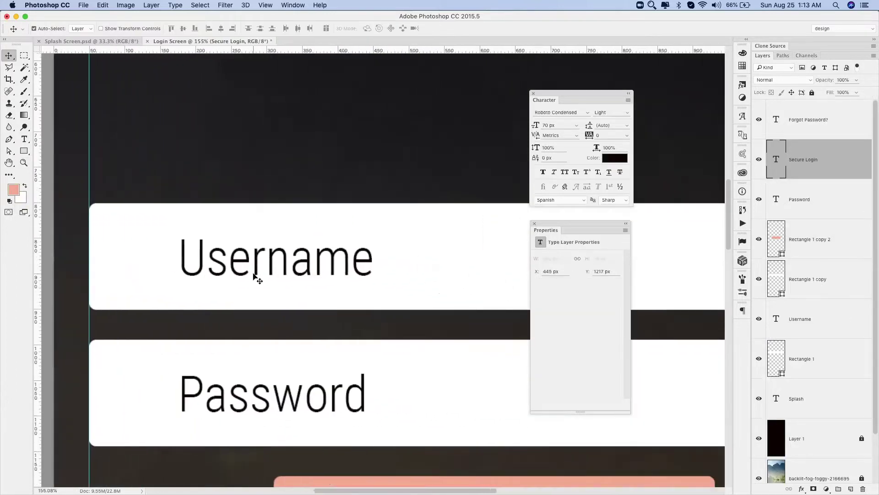
{"action": "key", "text": "v"}
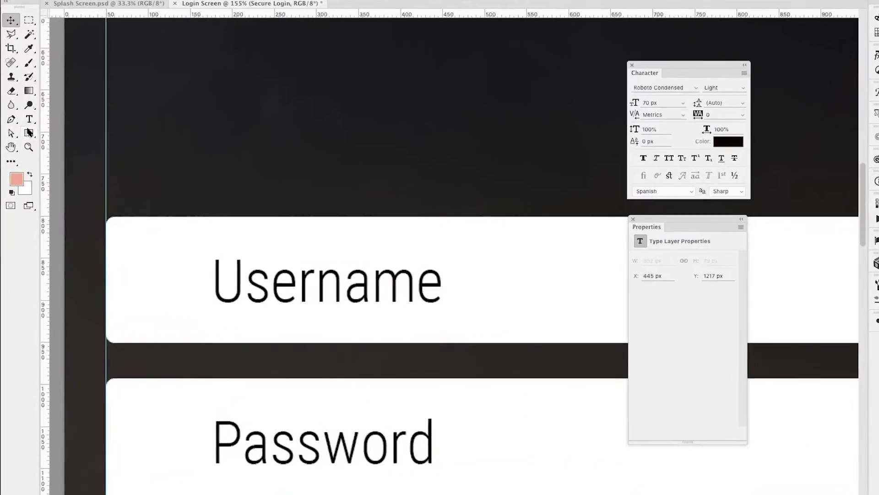
Draw a black circle above the Username field and pull its bottom anchor up.
{"action": "right_click", "coordinate": [23, 150]}
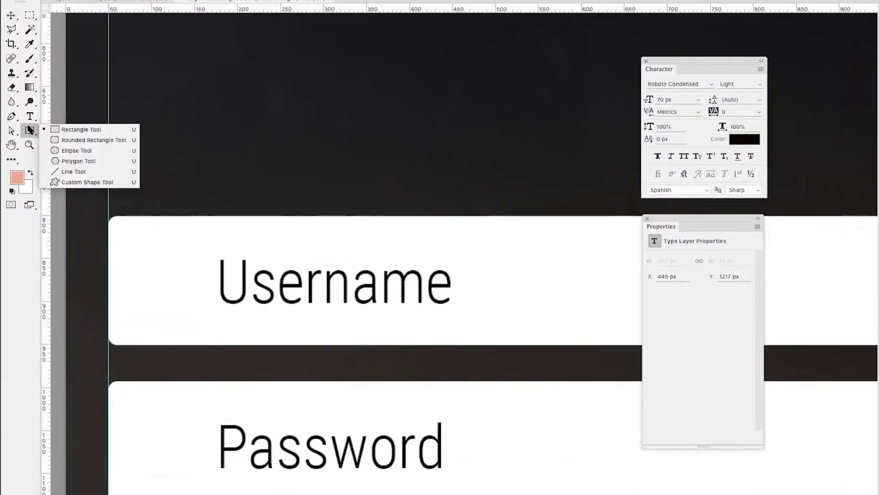
{"action": "left_click", "coordinate": [73, 151]}
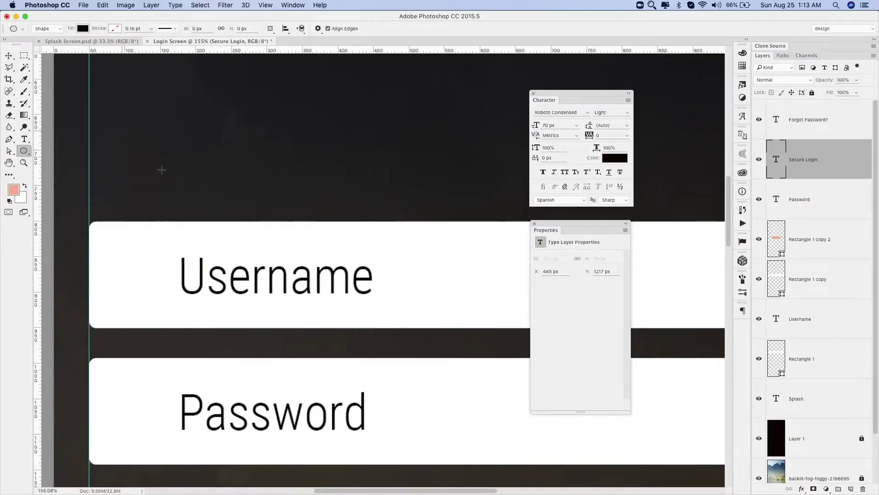
{"action": "left_click_drag", "start_coordinate": [162, 170], "coordinate": [201, 210]}
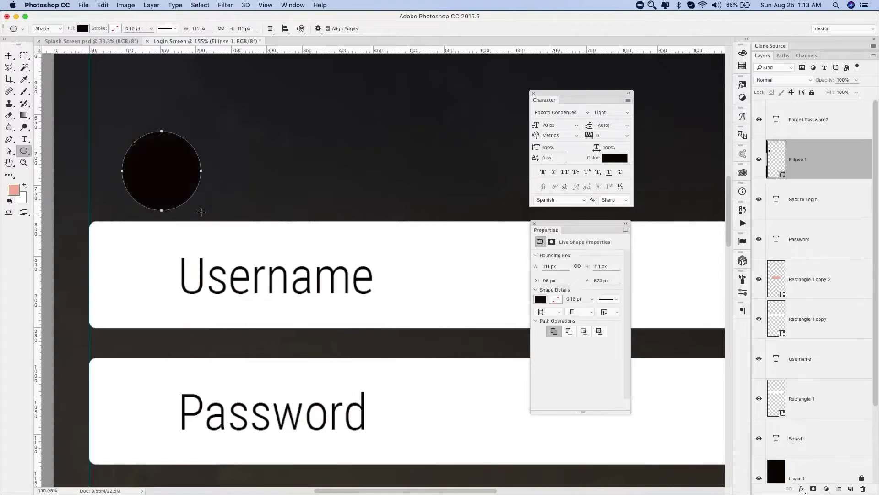
{"action": "key", "text": "a"}
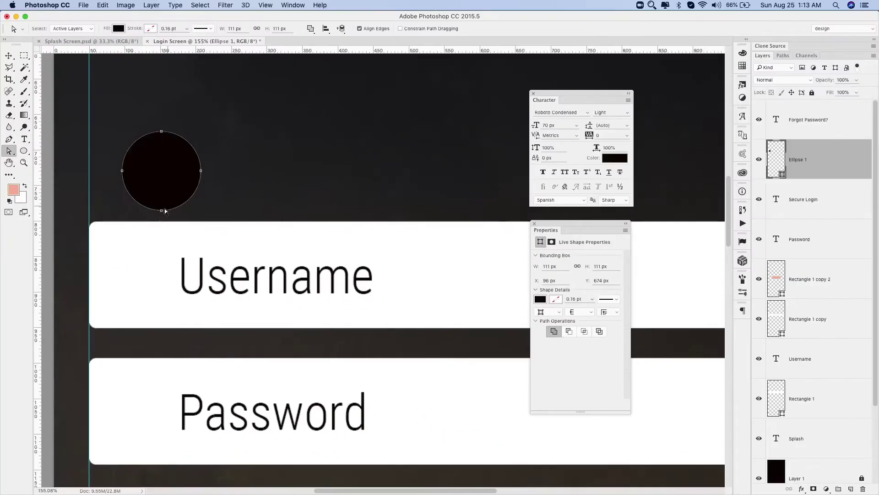
{"action": "left_click", "coordinate": [164, 210]}
{"action": "left_click", "coordinate": [160, 210]}
{"action": "left_click_drag", "start_coordinate": [162, 188], "coordinate": [161, 173]}
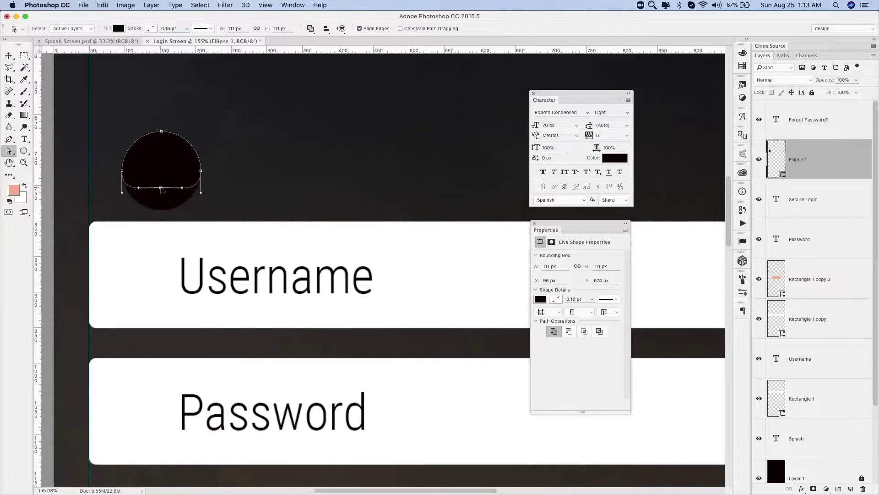
Move the dome onto the Username field and pull its bottom point down to flatten the base.
{"action": "left_click", "coordinate": [510, 176]}
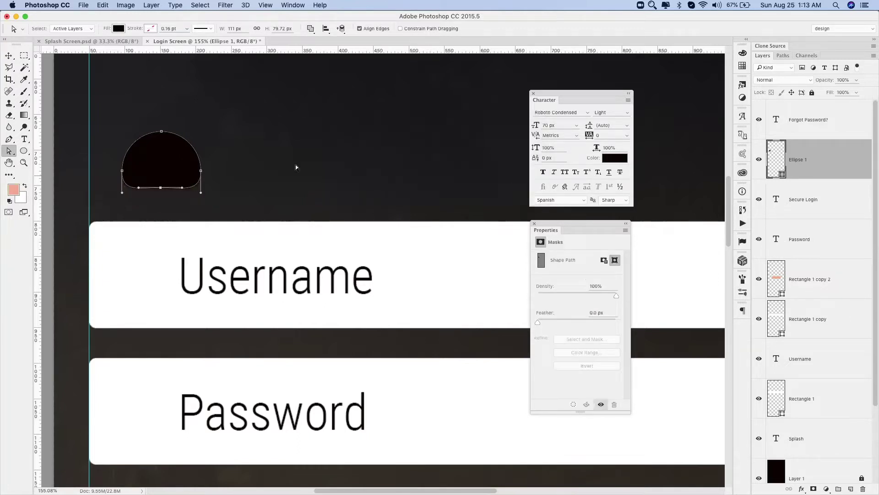
{"action": "key", "text": "v"}
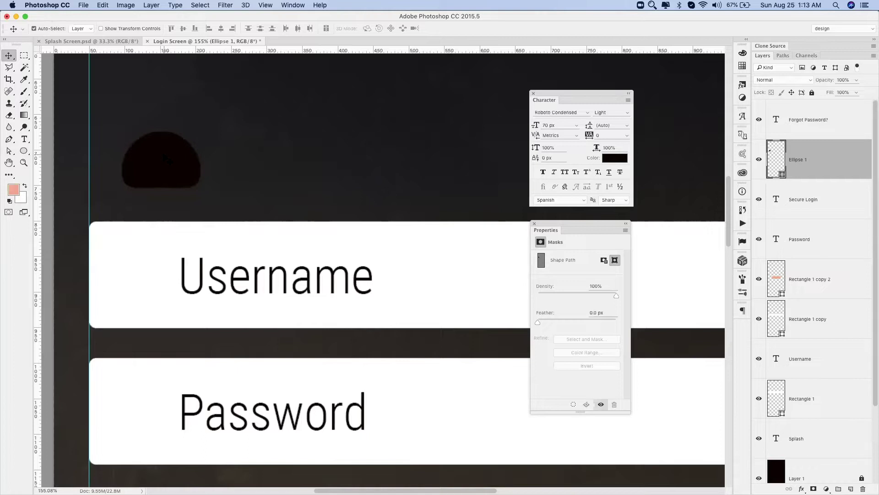
{"action": "left_click_drag", "start_coordinate": [170, 162], "coordinate": [152, 241]}
{"action": "key", "text": "z"}
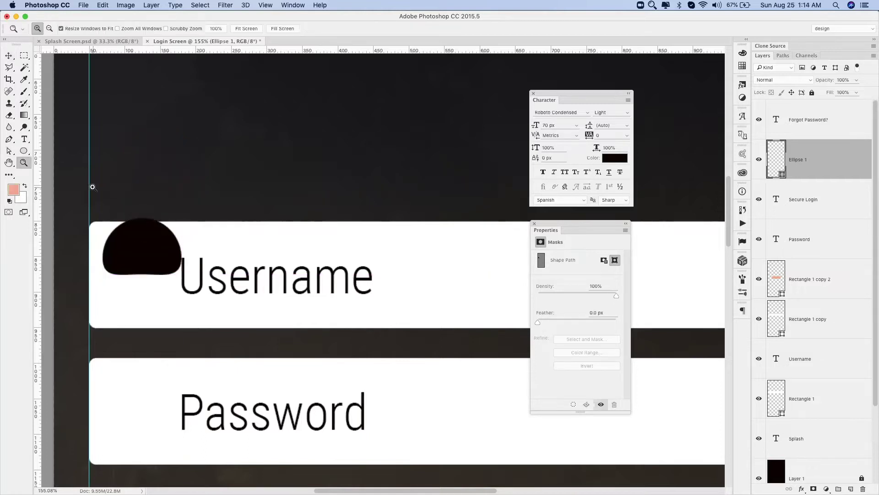
{"action": "left_click", "coordinate": [235, 303]}
{"action": "left_click_drag", "start_coordinate": [235, 303], "coordinate": [235, 303]}
{"action": "key", "text": "a"}
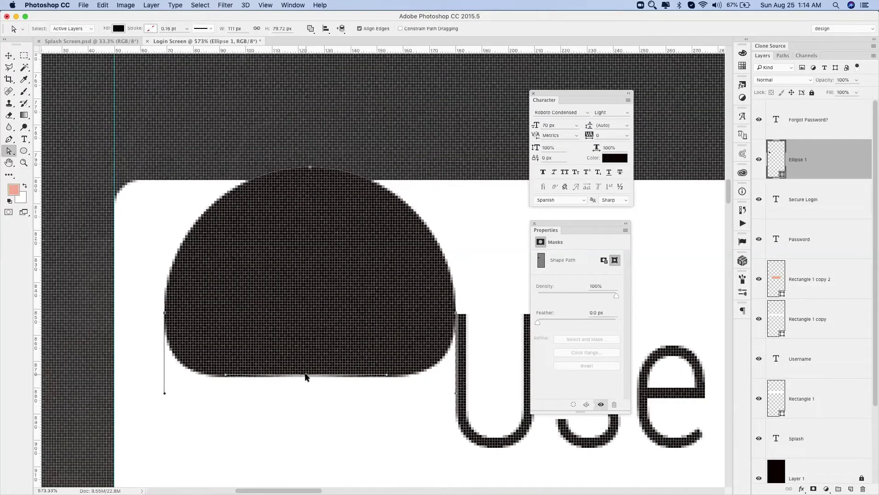
{"action": "left_click_drag", "start_coordinate": [306, 375], "coordinate": [307, 380]}
{"action": "key", "text": "v"}
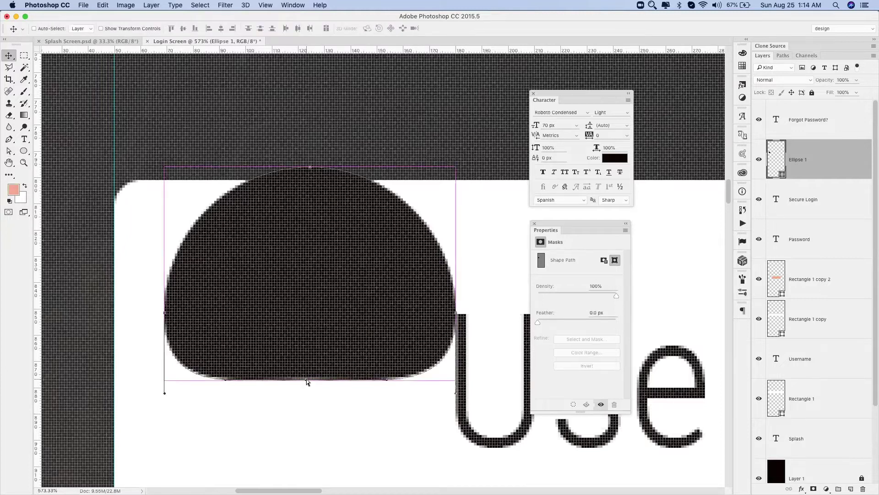
{"action": "key", "text": "super+minus"}
{"action": "key", "text": "super+minus"}
{"action": "key", "text": "super+minus"}
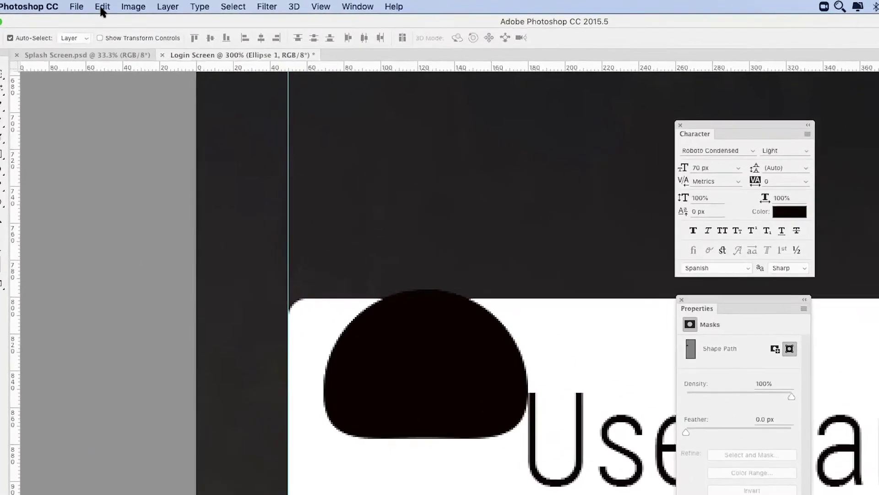
Shrink the dome with Free Transform and move it lower inside the Username field.
{"action": "left_click", "coordinate": [102, 5]}
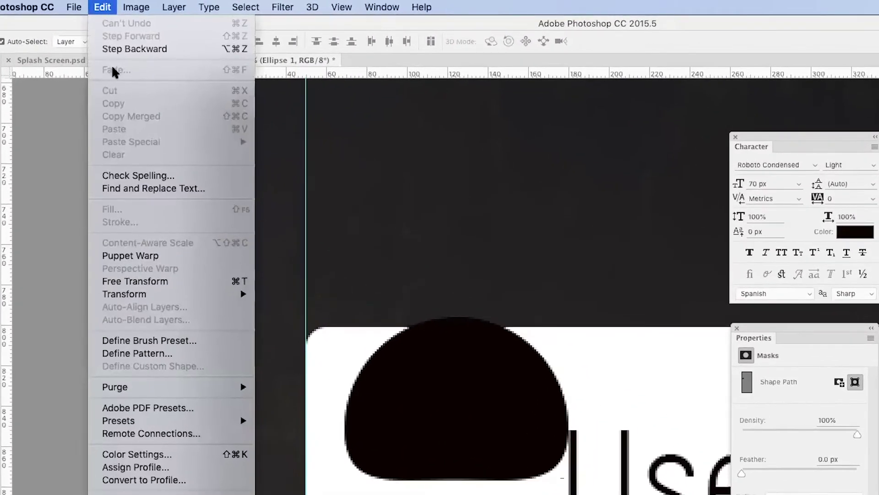
{"action": "left_click", "coordinate": [158, 281]}
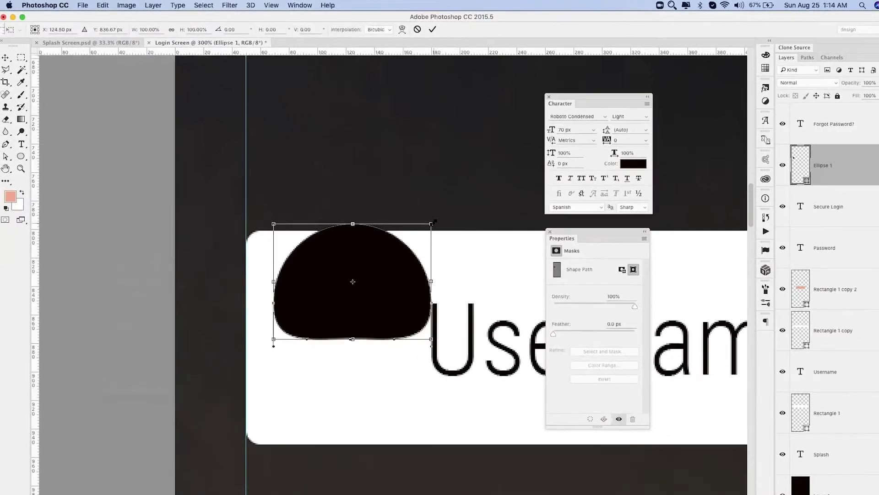
{"action": "left_click_drag", "start_coordinate": [500, 271], "coordinate": [367, 254]}
{"action": "left_click_drag", "start_coordinate": [345, 286], "coordinate": [346, 331]}
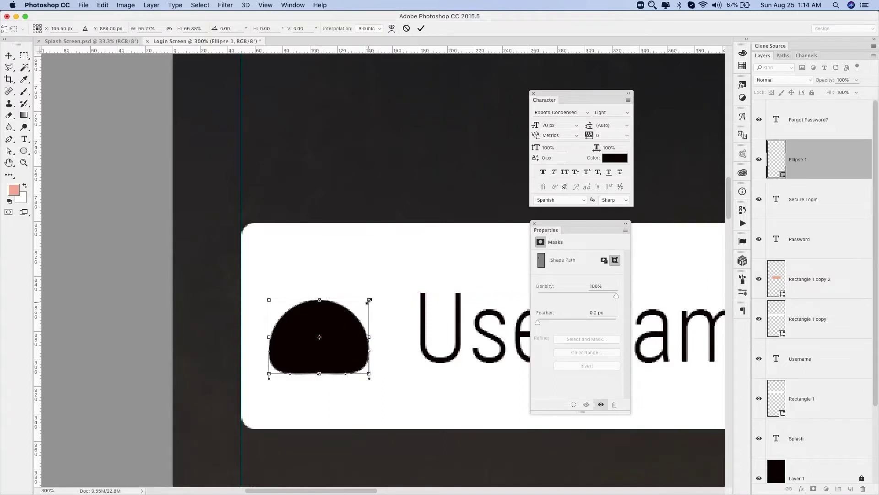
{"action": "left_click_drag", "start_coordinate": [358, 305], "coordinate": [352, 312]}
{"action": "key", "text": "Return"}
Draw a 36 px Ellipse 2 head circle just above the dome.
{"action": "key", "text": "u"}
{"action": "left_click_drag", "start_coordinate": [280, 175], "coordinate": [338, 233]}
{"action": "key", "text": "v"}
{"action": "mouse_move", "coordinate": [316, 198]}
{"action": "left_mouse_down"}
{"action": "mouse_move", "coordinate": [322, 281]}
{"action": "mouse_move", "coordinate": [336, 265]}
{"action": "left_mouse_up"}
{"action": "key", "text": "ctrl+t"}
{"action": "key", "text": "Return"}
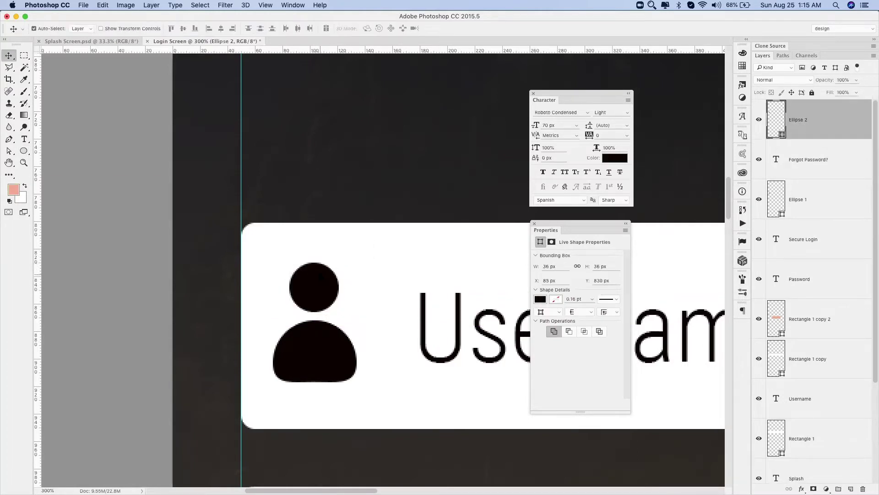
Link the head and body layers and nudge the person icon into position.
{"action": "left_click", "coordinate": [314, 349], "text": "shift"}
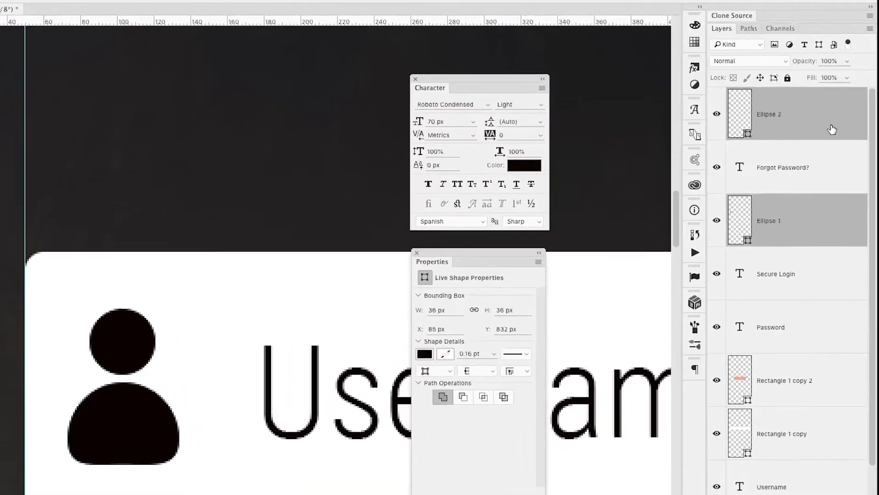
{"action": "right_click", "coordinate": [831, 113]}
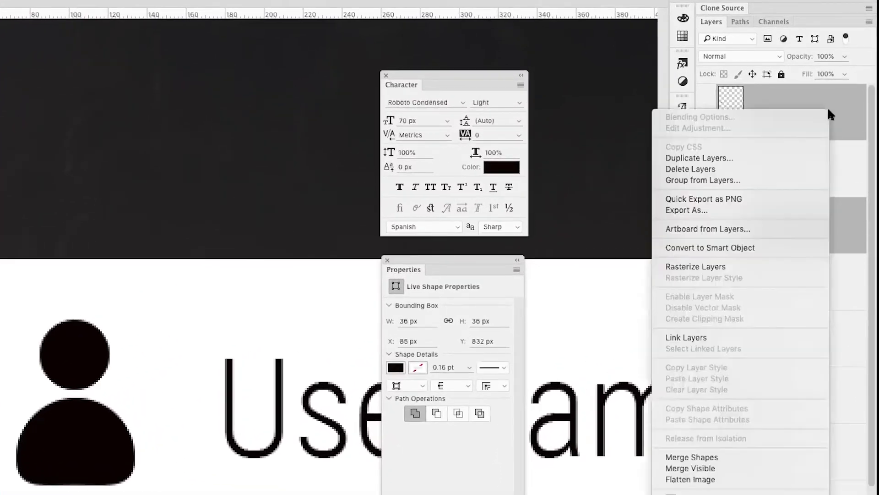
{"action": "left_click", "coordinate": [705, 337]}
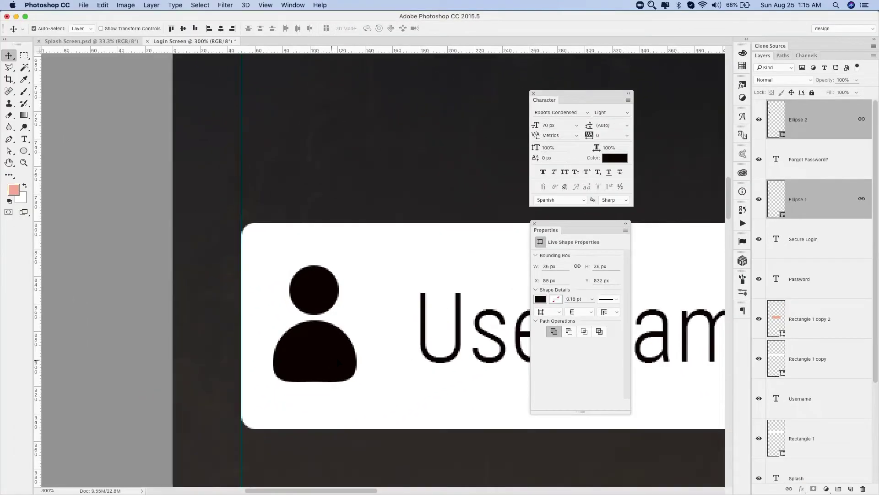
{"action": "left_click_drag", "start_coordinate": [338, 361], "coordinate": [346, 358]}
{"action": "key", "text": "super+minus"}
{"action": "key", "text": "super+minus"}
{"action": "key", "text": "super+minus"}
{"action": "key", "text": "super+minus"}
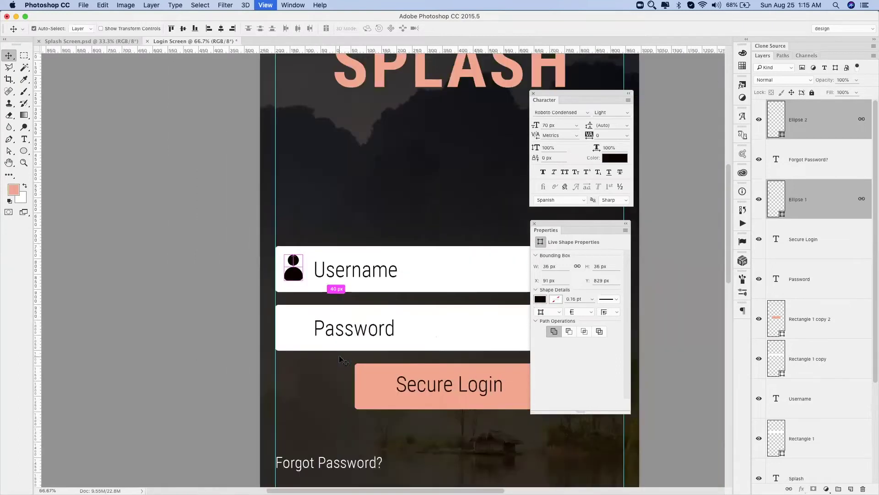
{"action": "scroll", "coordinate": [387, 353], "scroll_direction": "up", "scroll_amount": 5}
Add two vertical guides marking the padlock icon's width beside Password.
{"action": "left_click", "coordinate": [24, 151]}
{"action": "left_click", "coordinate": [64, 150]}
{"action": "key", "text": "v"}
{"action": "left_click_drag", "start_coordinate": [39, 241], "coordinate": [182, 243]}
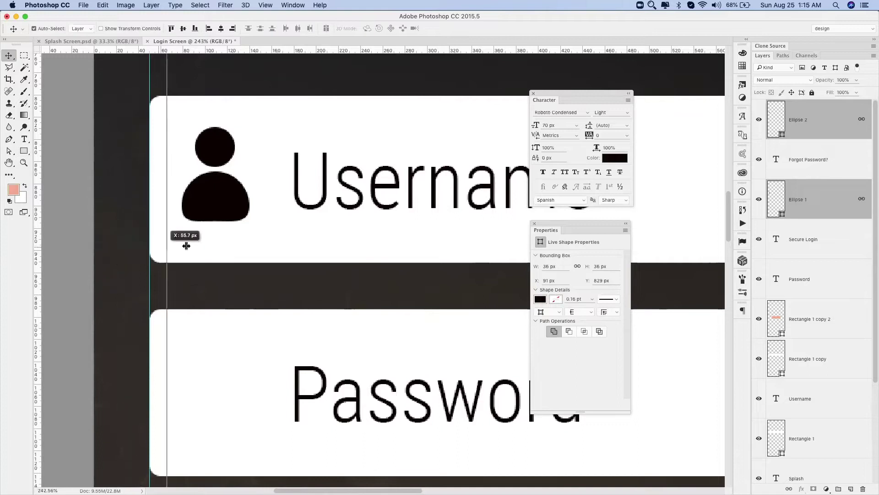
{"action": "mouse_move", "coordinate": [39, 245]}
{"action": "left_mouse_down"}
{"action": "mouse_move", "coordinate": [264, 238]}
{"action": "mouse_move", "coordinate": [249, 231]}
{"action": "left_mouse_up"}
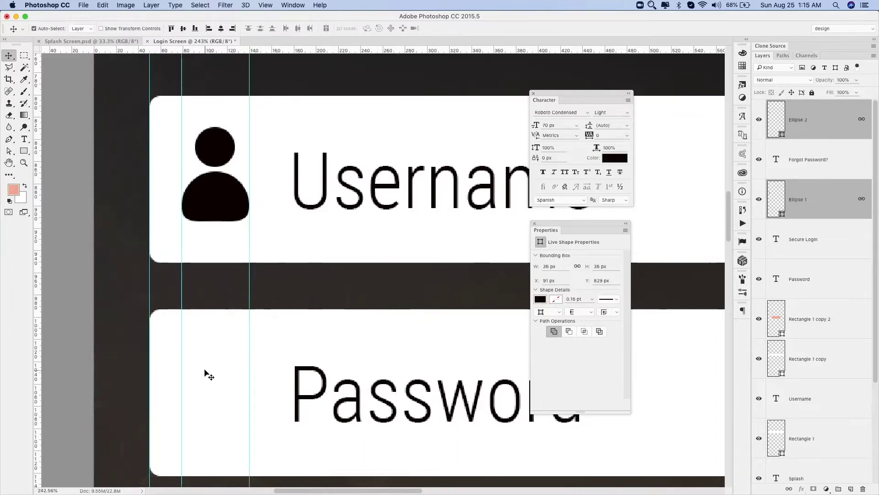
Draw a black square between the guides with 5 px rounded corners.
{"action": "key", "text": "u"}
{"action": "left_click_drag", "start_coordinate": [181, 362], "coordinate": [249, 427]}
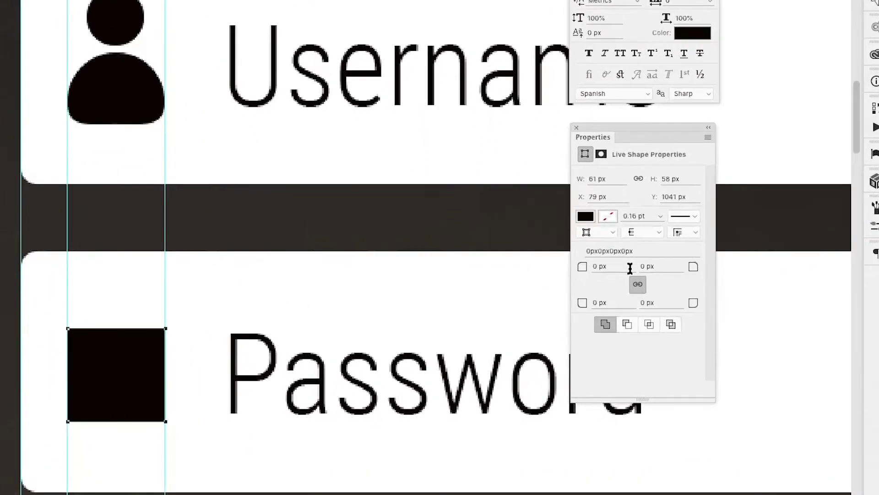
{"action": "key", "text": "Tab"}
{"action": "key", "text": "Return"}
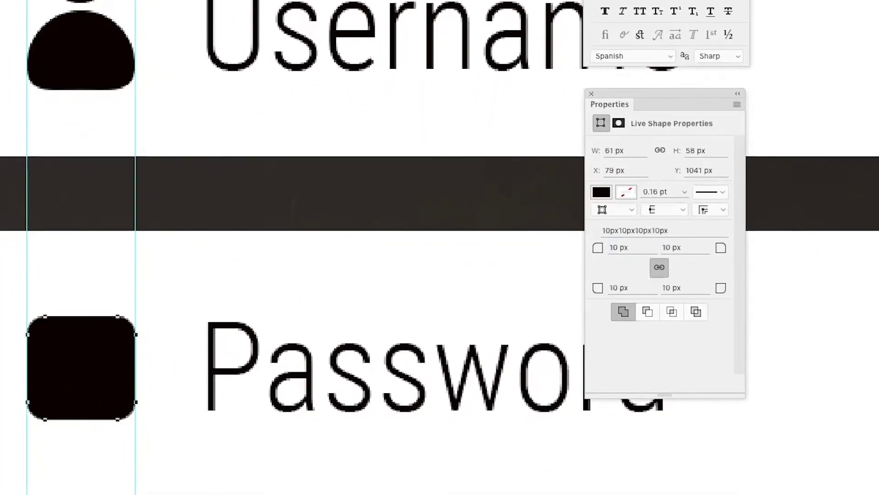
{"action": "key", "text": "Tab"}
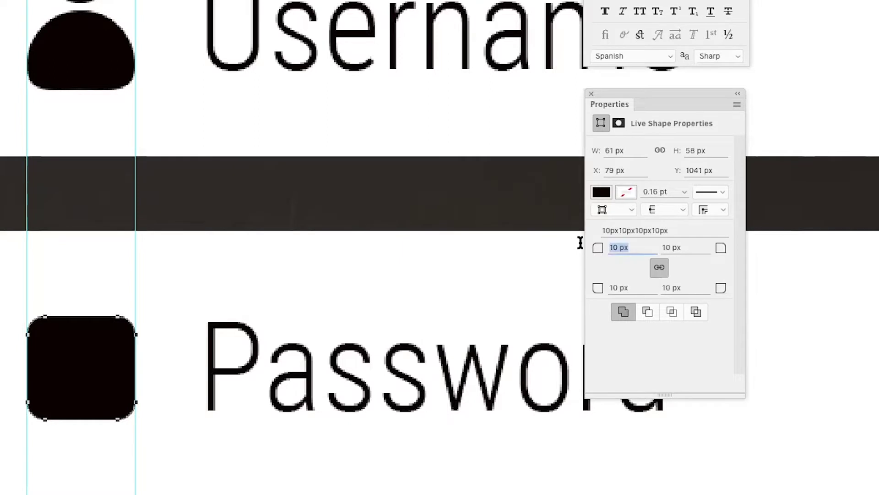
{"action": "type", "text": "5"}
{"action": "key", "text": "Return"}
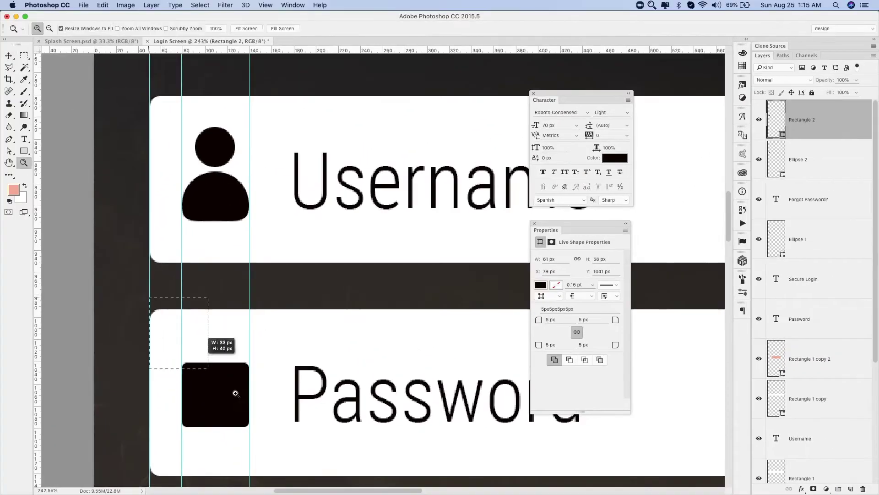
Draw a 48 px circle over the top of the square.
{"action": "left_click_drag", "start_coordinate": [153, 298], "coordinate": [303, 423]}
{"action": "key", "text": "u"}
{"action": "left_click_drag", "start_coordinate": [265, 195], "coordinate": [446, 334]}
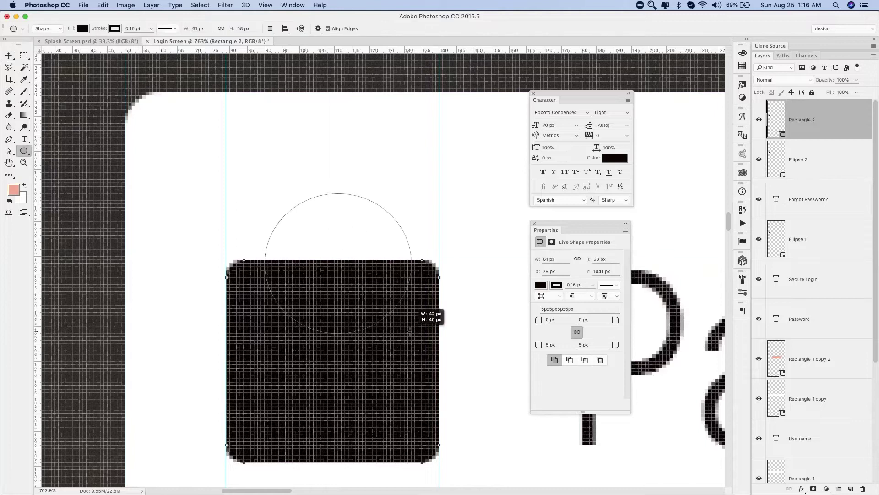
{"action": "key", "text": "v"}
{"action": "key", "text": "ctrl+t"}
{"action": "left_click_drag", "start_coordinate": [394, 172], "coordinate": [415, 176]}
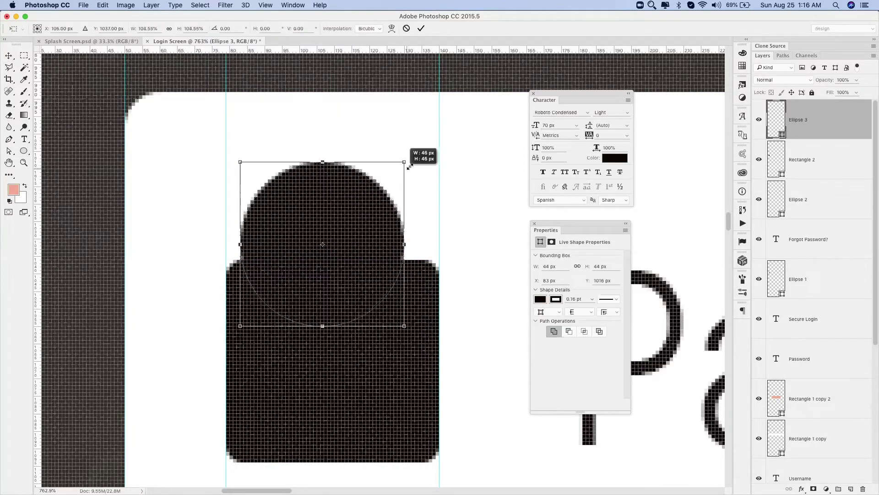
{"action": "key", "text": "Return"}
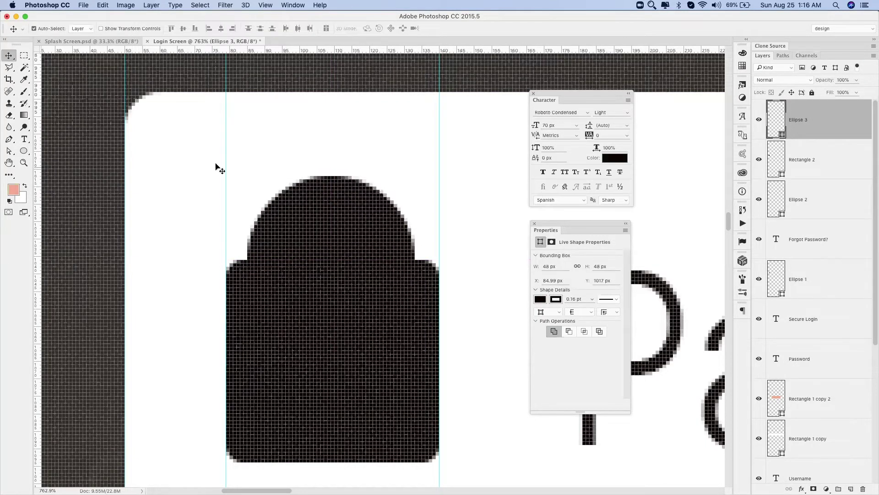
Give the circle no fill and a thick 8.28 pt outline, then raise it slightly.
{"action": "key", "text": "u"}
{"action": "left_click", "coordinate": [540, 299]}
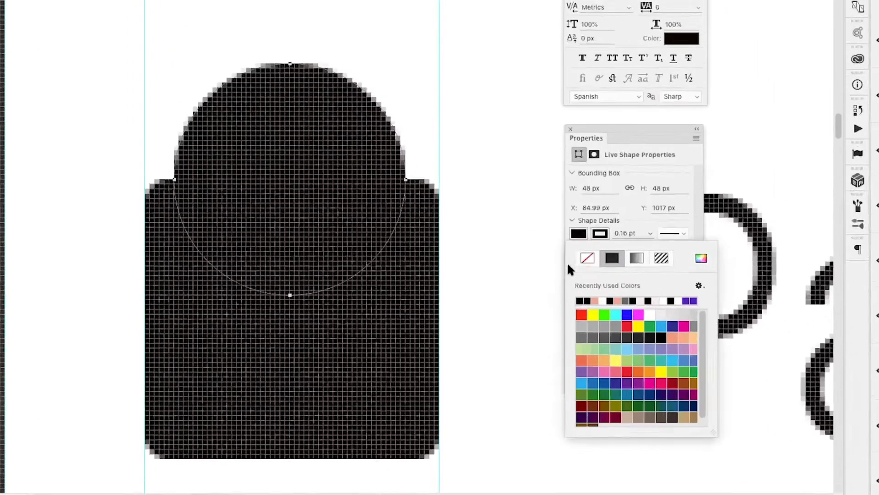
{"action": "left_click", "coordinate": [547, 317]}
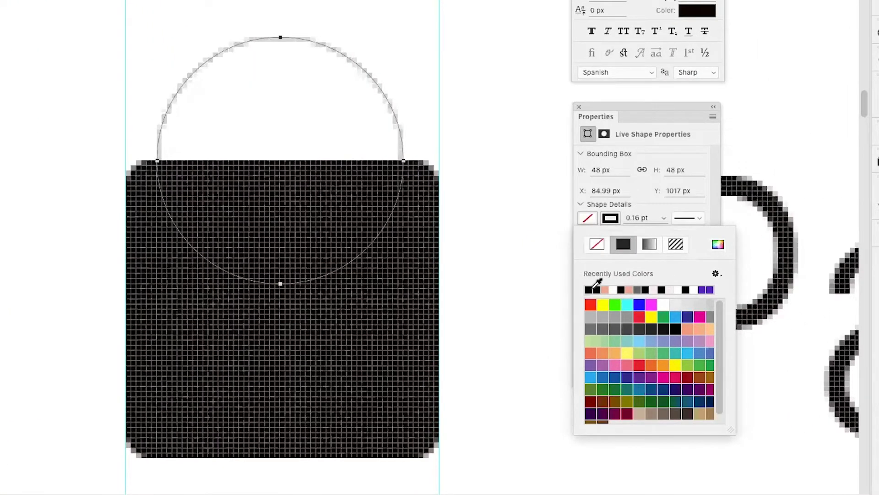
{"action": "left_click", "coordinate": [647, 217]}
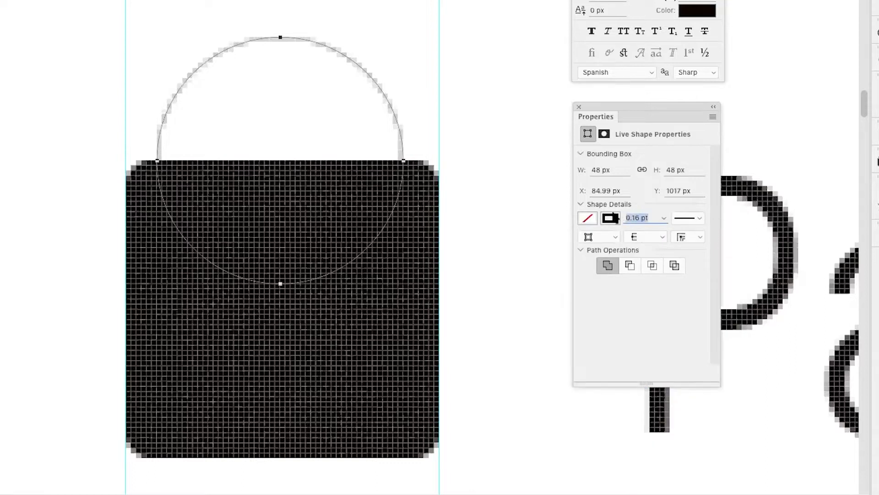
{"action": "type", "text": "2"}
{"action": "key", "text": "Return"}
{"action": "left_click", "coordinate": [611, 218]}
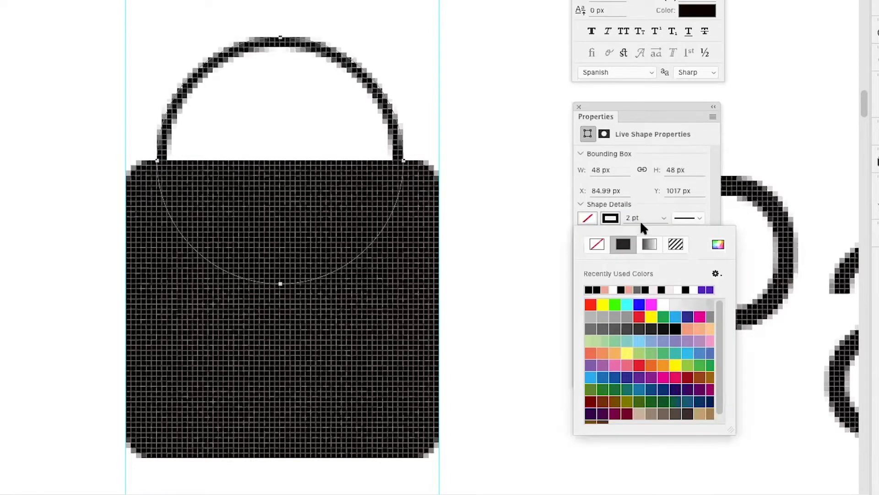
{"action": "left_click", "coordinate": [663, 218]}
{"action": "left_click_drag", "start_coordinate": [661, 232], "coordinate": [663, 232]}
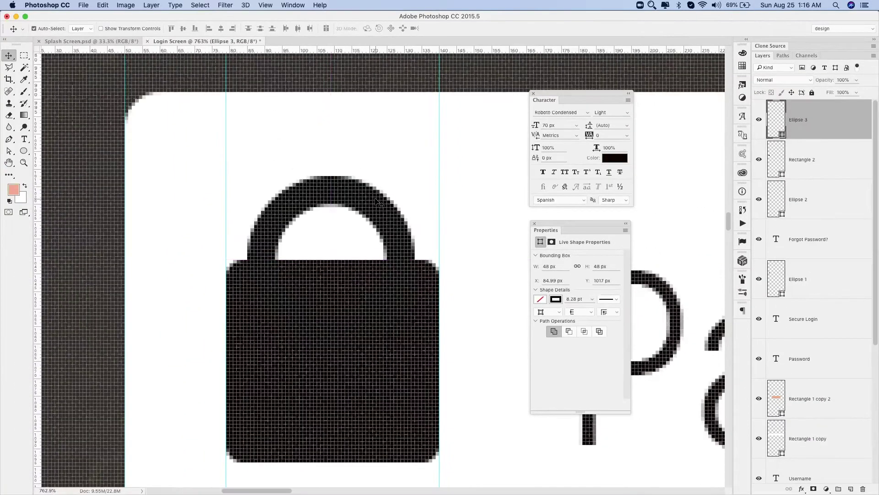
{"action": "left_click_drag", "start_coordinate": [374, 203], "coordinate": [375, 192]}
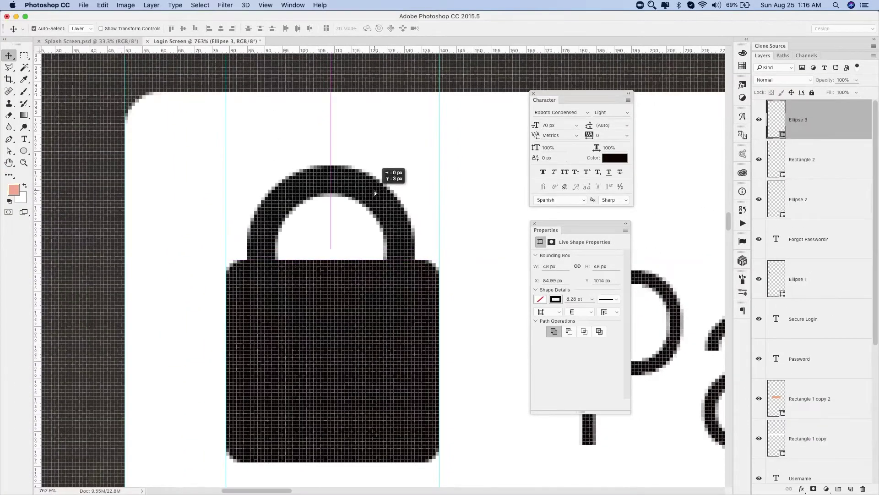
Shorten the padlock's square body to 53 px tall.
{"action": "key", "text": "super+minus"}
{"action": "key", "text": "super+minus"}
{"action": "key", "text": "super+minus"}
{"action": "left_click", "coordinate": [367, 320]}
{"action": "key", "text": "super+t"}
{"action": "left_click_drag", "start_coordinate": [363, 344], "coordinate": [363, 339]}
{"action": "key", "text": "Return"}
Link the padlock's Ellipse 3 shackle and Rectangle 2 body layers.
{"action": "left_click", "coordinate": [845, 112], "text": "shift"}
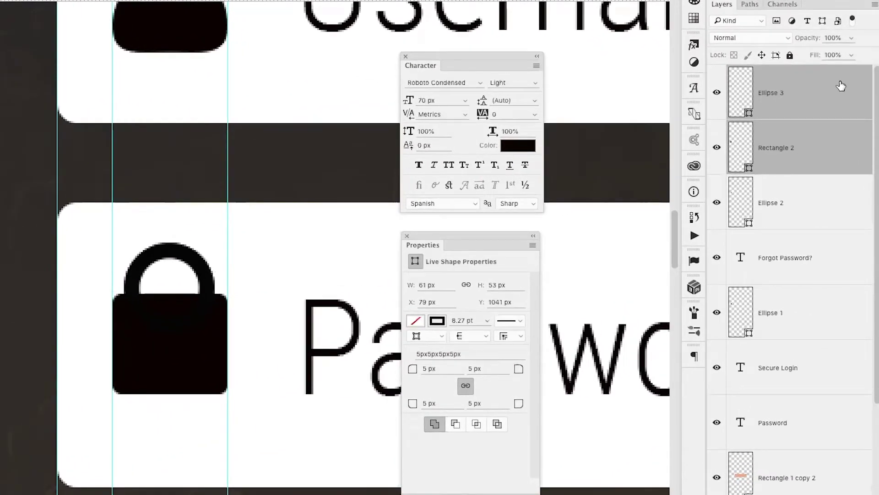
{"action": "right_click", "coordinate": [848, 109]}
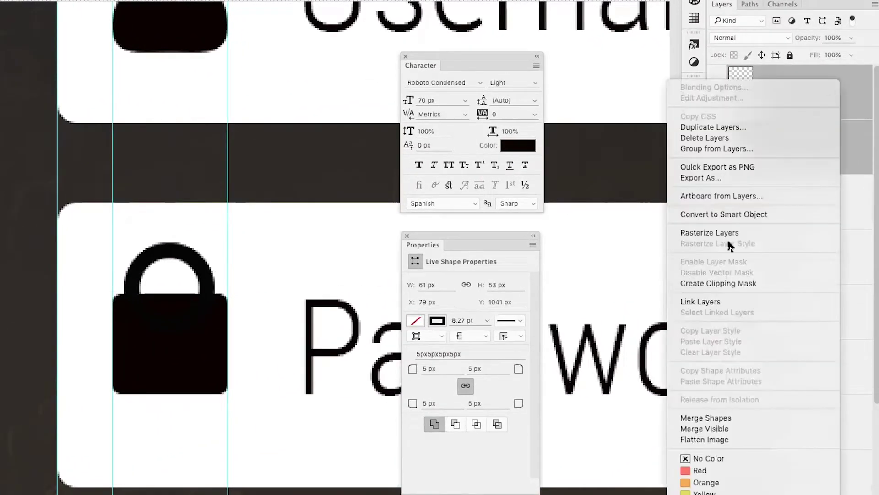
{"action": "left_click", "coordinate": [718, 301]}
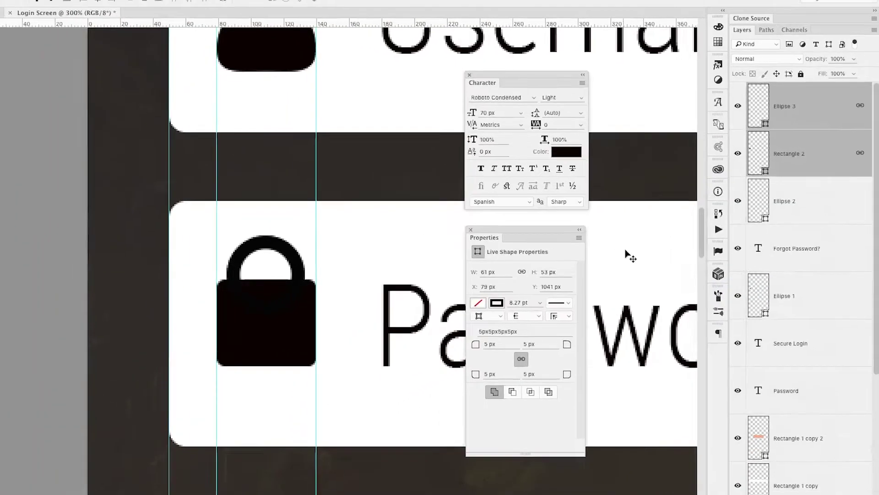
Move the padlock down to Y 1050 px inside the Password field and zoom out.
{"action": "key", "text": "super+1"}
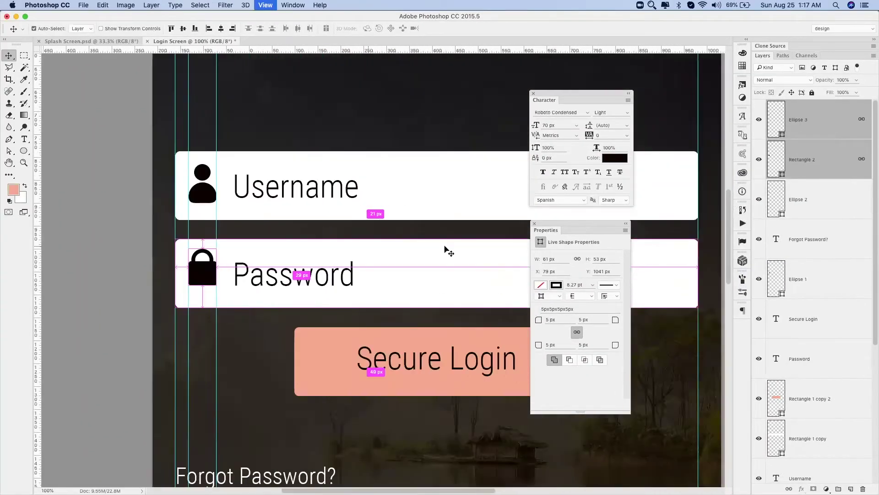
{"action": "scroll", "coordinate": [444, 250], "scroll_direction": "right", "scroll_amount": 5}
{"action": "left_click_drag", "start_coordinate": [577, 100], "coordinate": [655, 83]}
{"action": "left_click_drag", "start_coordinate": [569, 230], "coordinate": [646, 213]}
{"action": "left_click_drag", "start_coordinate": [398, 219], "coordinate": [188, 225]}
{"action": "key", "text": "super+minus"}
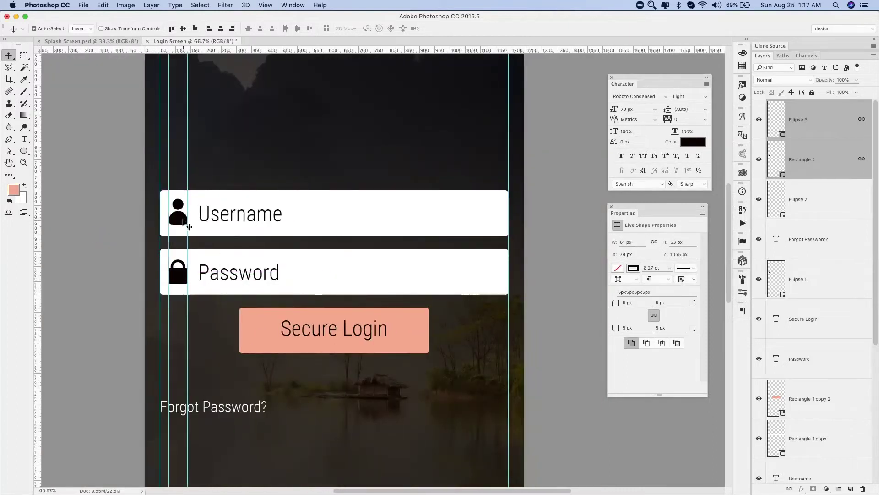
{"action": "scroll", "coordinate": [196, 279], "scroll_direction": "right", "scroll_amount": 2}
{"action": "scroll", "coordinate": [196, 278], "scroll_direction": "down", "scroll_amount": 1}
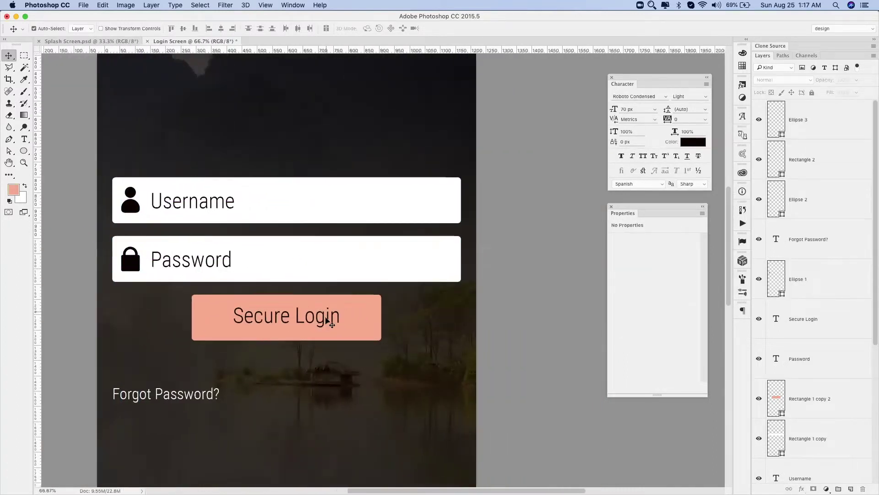
{"action": "key", "text": "super+minus"}
Duplicate the Username text above the fields and retype it as Login Now.
{"action": "key", "text": "z"}
{"action": "left_click_drag", "start_coordinate": [215, 209], "coordinate": [284, 184]}
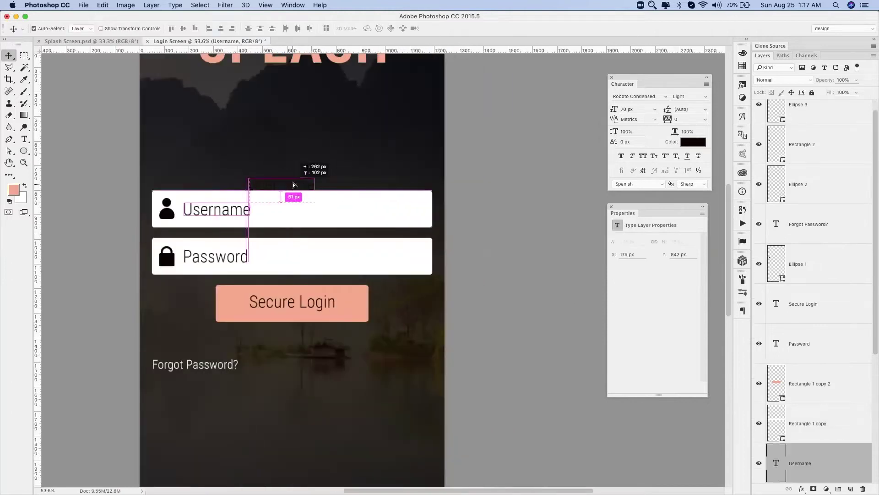
{"action": "key", "text": "t"}
{"action": "left_click", "coordinate": [275, 173]}
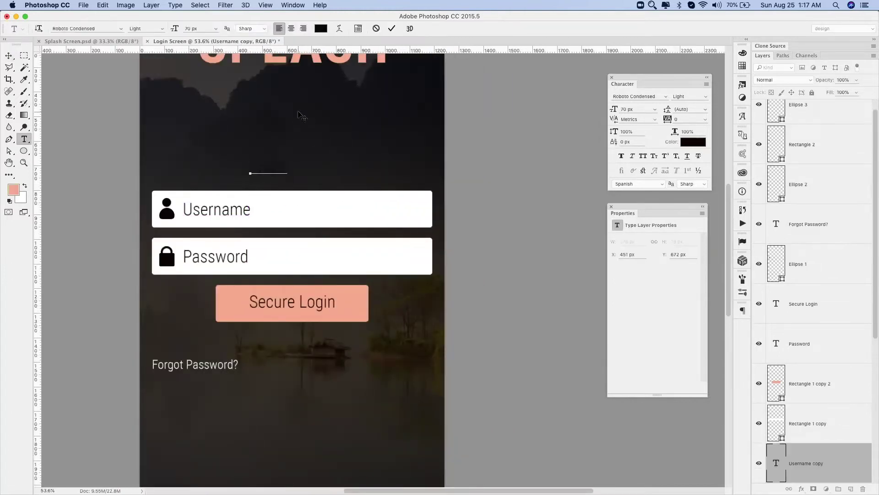
{"action": "key", "text": "ctrl+Return"}
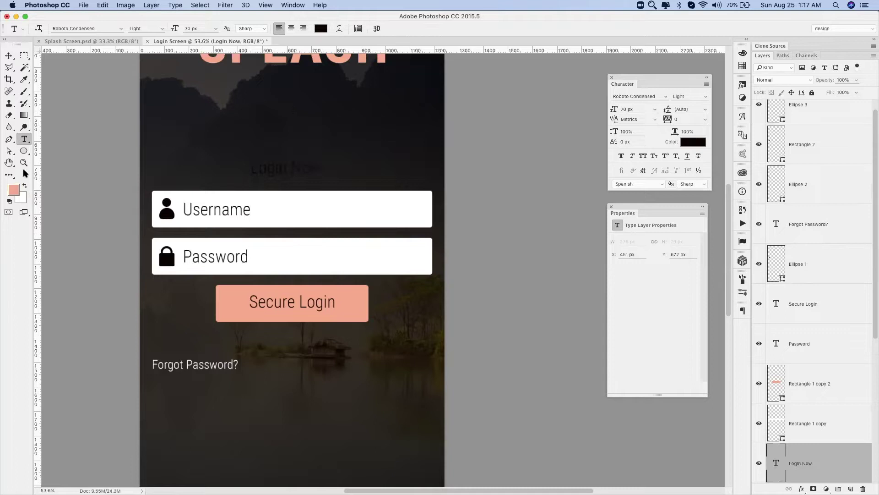
Style the heading white, All Caps, Bold at 90 px, and centre it horizontally.
{"action": "key", "text": "ctrl+BackSpace"}
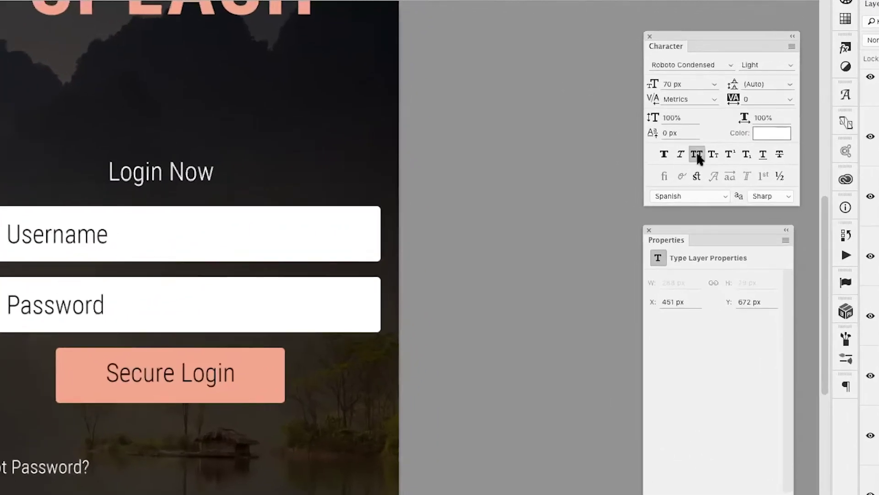
{"action": "left_click", "coordinate": [643, 156]}
{"action": "left_click", "coordinate": [795, 65]}
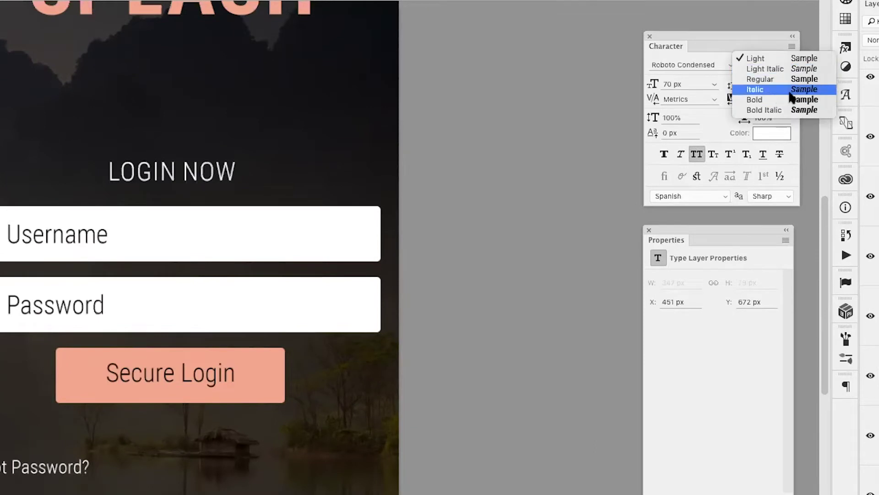
{"action": "left_click", "coordinate": [781, 99]}
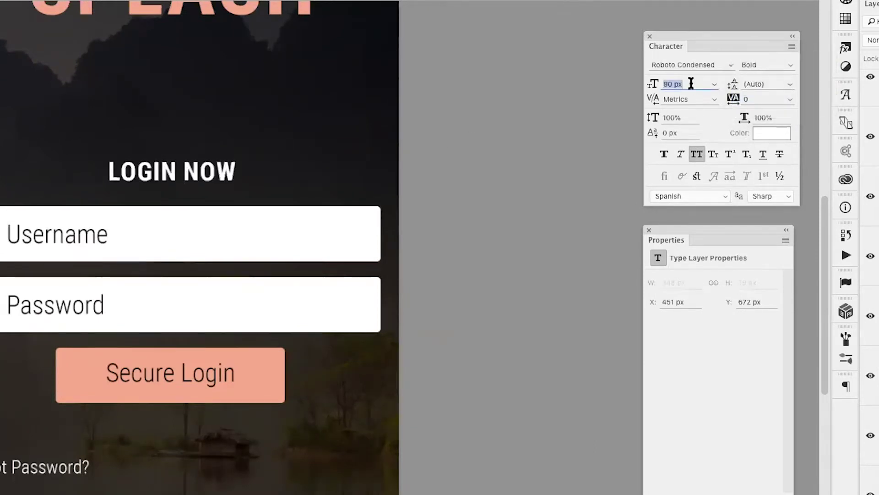
{"action": "type", "text": "90"}
{"action": "key", "text": "Return"}
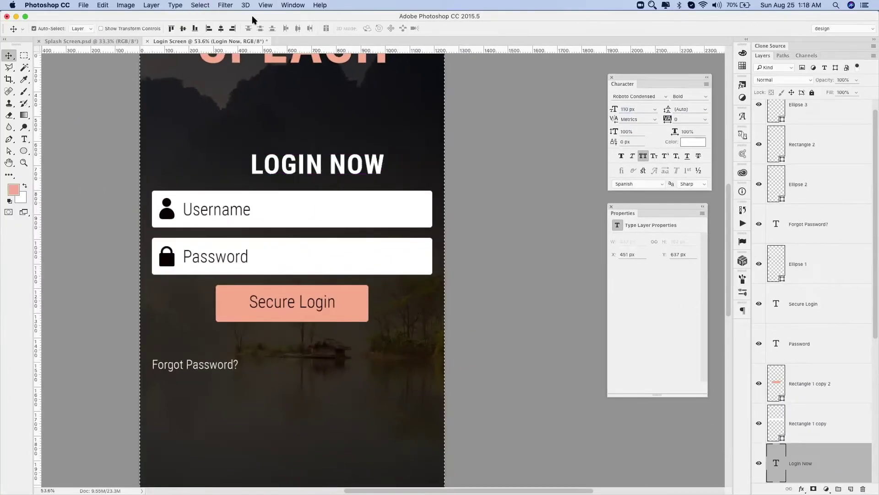
{"action": "left_click_drag", "start_coordinate": [313, 154], "coordinate": [288, 159]}
Move the Forgot Password? text up closer to the button.
{"action": "left_click", "coordinate": [275, 304]}
{"action": "scroll", "coordinate": [275, 304], "scroll_direction": "down", "scroll_amount": 1}
{"action": "left_click_drag", "start_coordinate": [197, 357], "coordinate": [197, 338]}
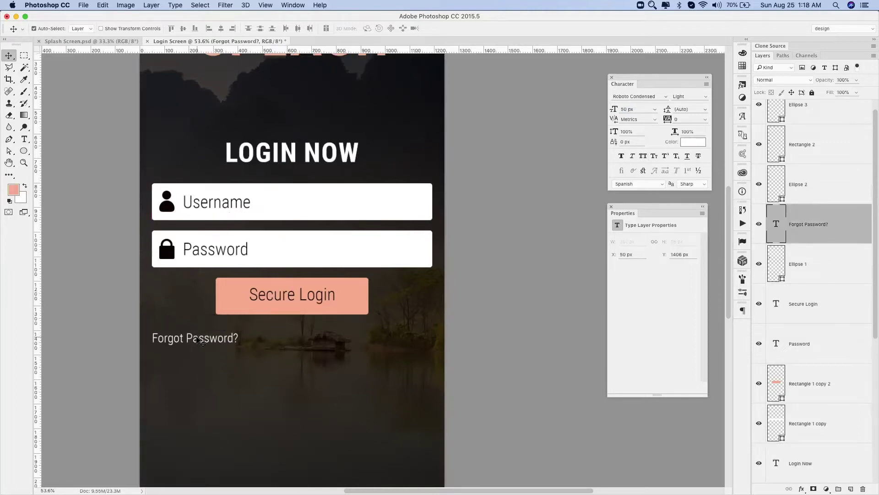
{"action": "scroll", "coordinate": [198, 338], "scroll_direction": "down", "scroll_amount": 5}
Duplicate the Secure Login text below Forgot Password? and retype it as OR.
{"action": "scroll", "coordinate": [296, 156], "scroll_direction": "right", "scroll_amount": 1}
{"action": "left_click_drag", "start_coordinate": [296, 156], "coordinate": [296, 322]}
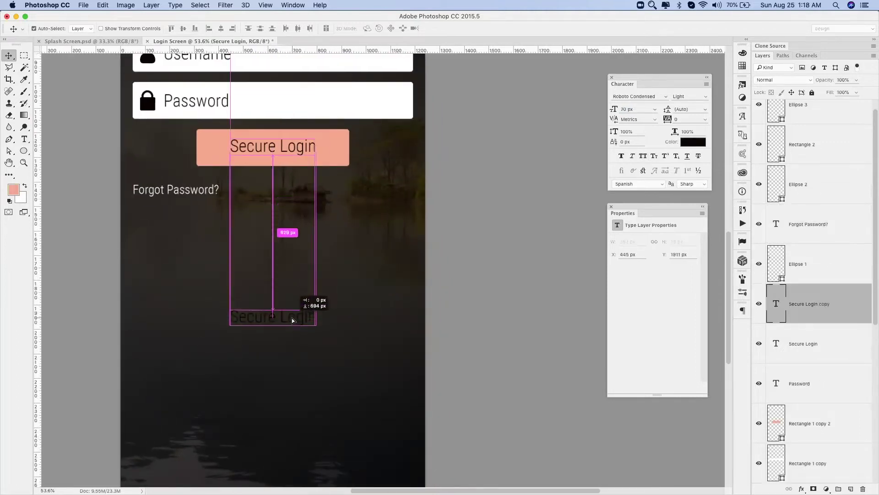
{"action": "left_click_drag", "start_coordinate": [286, 153], "coordinate": [284, 329]}
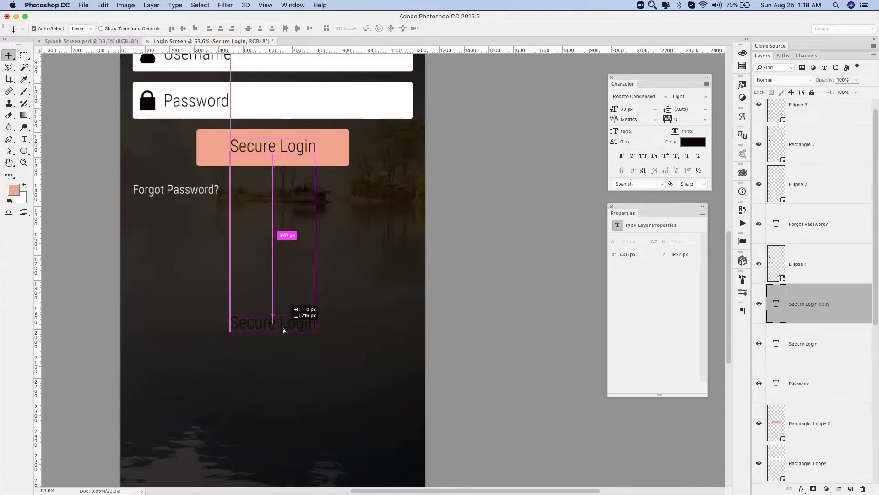
{"action": "double_click", "coordinate": [284, 328]}
{"action": "key", "text": "BackSpace"}
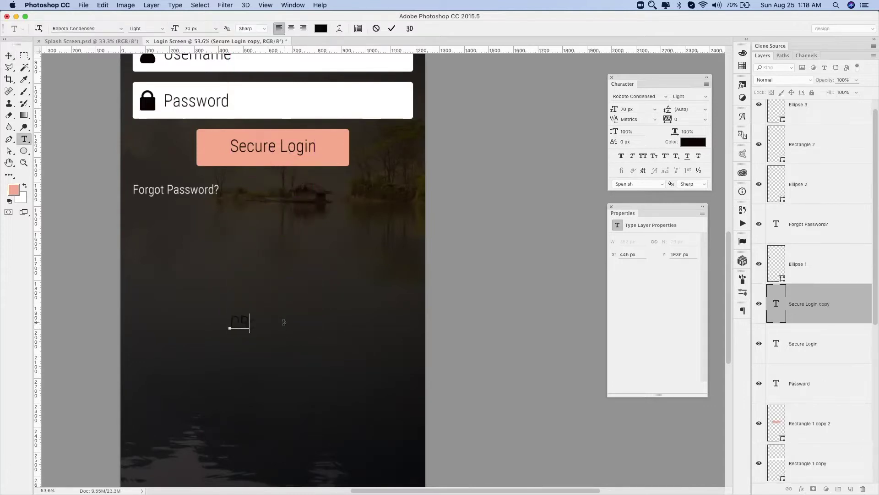
{"action": "key", "text": "ctrl+Return"}
Centre the OR label horizontally on the canvas using Select All and Align Horizontal Centers.
{"action": "key", "text": "v"}
{"action": "left_click", "coordinate": [197, 6]}
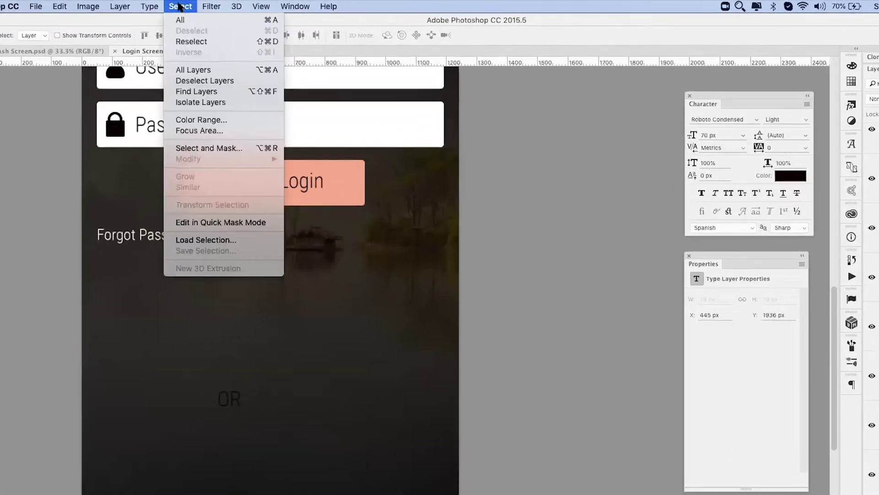
{"action": "left_click", "coordinate": [201, 15]}
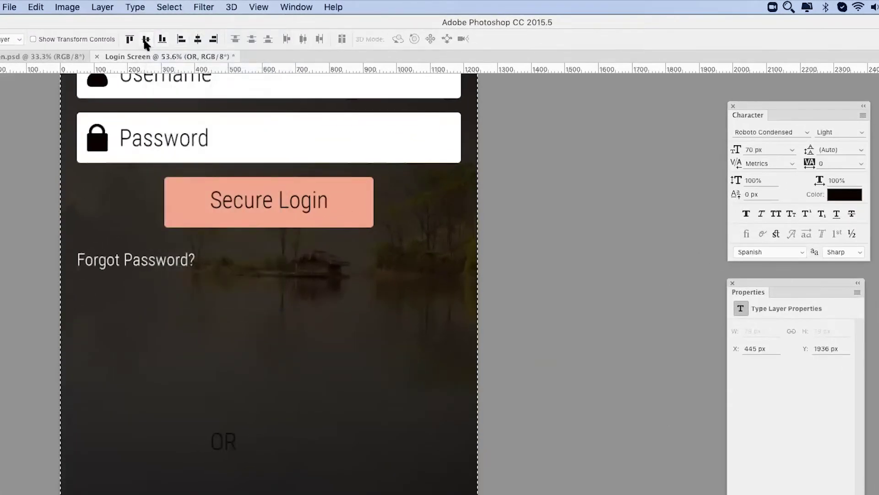
{"action": "left_click", "coordinate": [197, 39]}
{"action": "left_click", "coordinate": [25, 30]}
Make OR white and draw a 5 px high rectangle bar left of it.
{"action": "key", "text": "ctrl+BackSpace"}
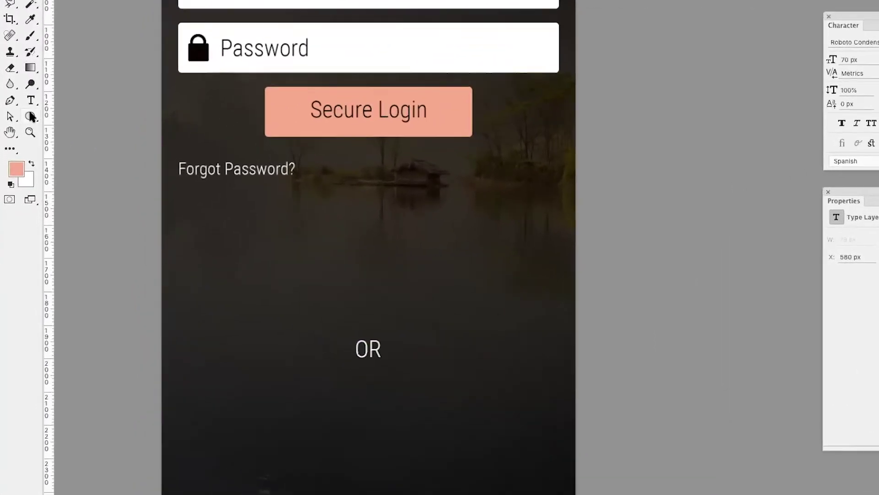
{"action": "left_click_drag", "start_coordinate": [24, 148], "coordinate": [74, 147]}
{"action": "mouse_move", "coordinate": [231, 322]}
{"action": "left_mouse_down"}
{"action": "mouse_move", "coordinate": [209, 323]}
{"action": "mouse_move", "coordinate": [333, 357]}
{"action": "left_mouse_up"}
{"action": "key", "text": "ctrl+t"}
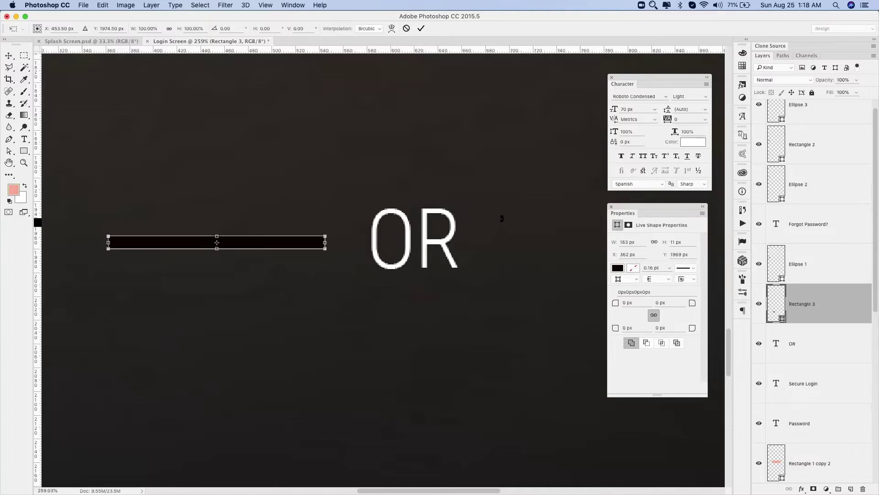
{"action": "key", "text": "Return"}
{"action": "left_click", "coordinate": [675, 242]}
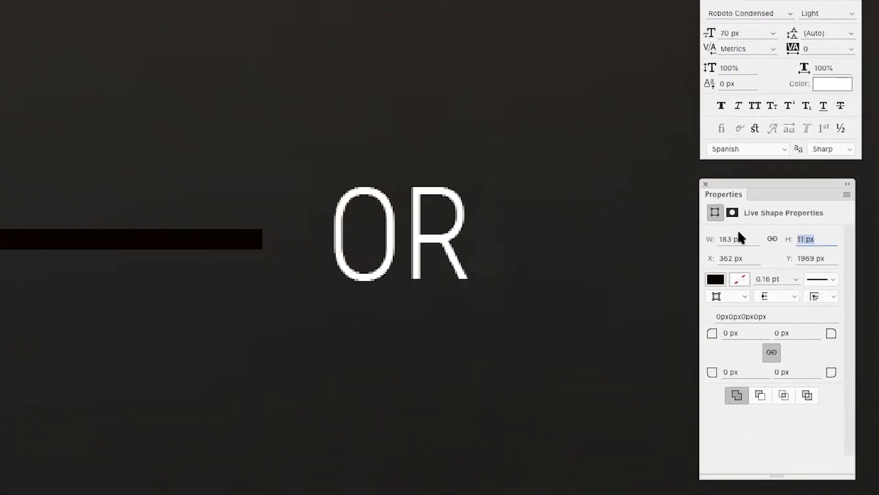
{"action": "type", "text": "5"}
{"action": "key", "text": "Return"}
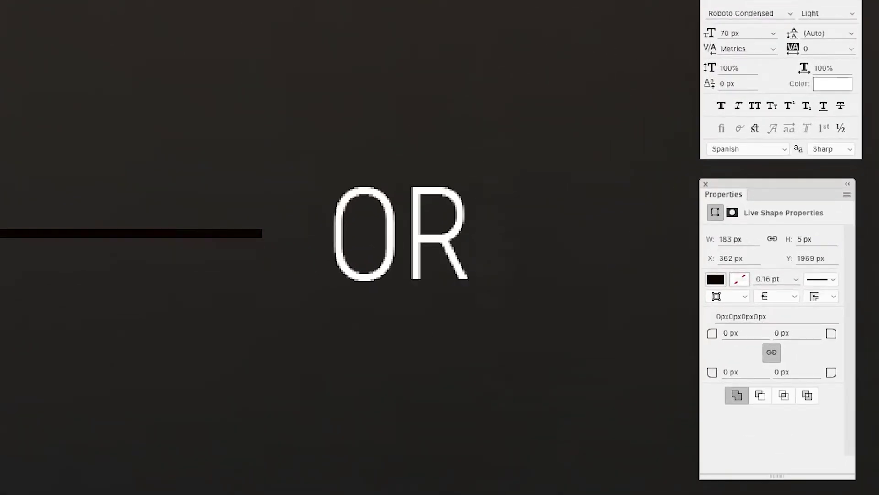
Duplicate the bar and place the copy symmetrically on the right of OR.
{"action": "scroll", "coordinate": [185, 238], "scroll_direction": "down", "scroll_amount": 3}
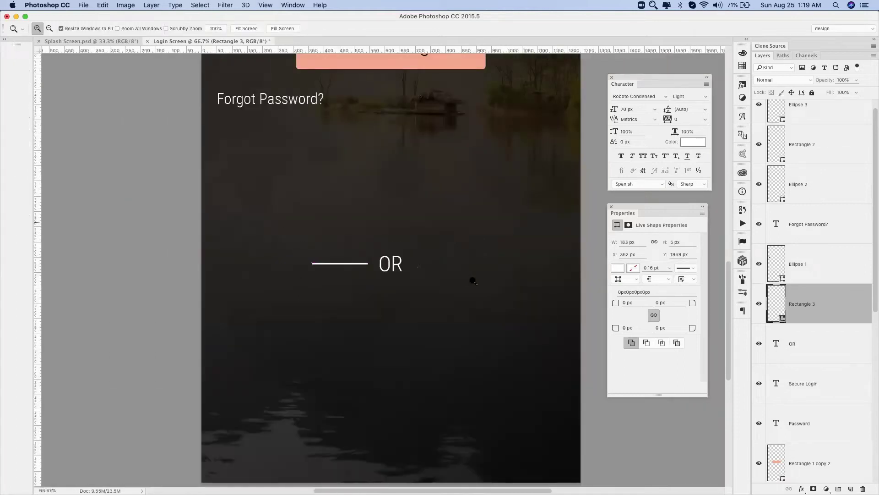
{"action": "scroll", "coordinate": [471, 278], "scroll_direction": "up", "scroll_amount": 3}
{"action": "left_click", "coordinate": [435, 298]}
{"action": "scroll", "coordinate": [435, 298], "scroll_direction": "right", "scroll_amount": 2}
{"action": "left_click_drag", "start_coordinate": [138, 285], "coordinate": [446, 289]}
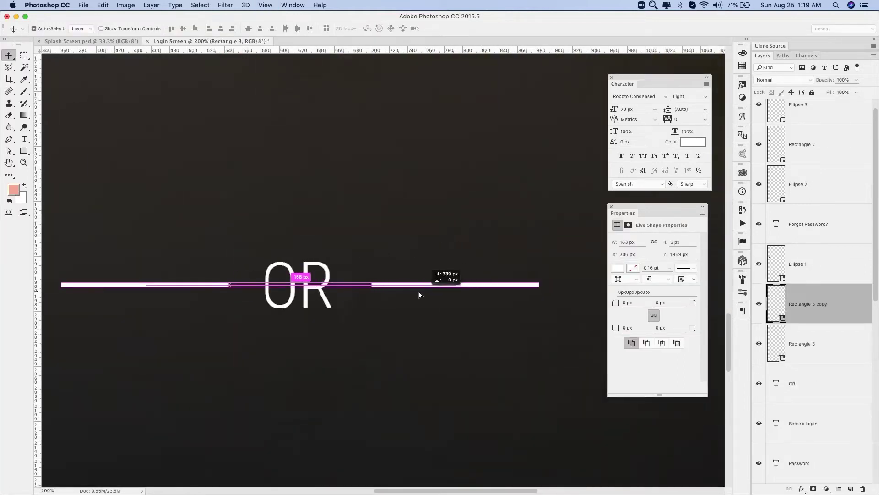
{"action": "mouse_move", "coordinate": [446, 289]}
{"action": "left_mouse_down"}
{"action": "mouse_move", "coordinate": [409, 295]}
{"action": "mouse_move", "coordinate": [417, 290]}
{"action": "left_mouse_up"}
Group the two bars with the OR label as Group 1.
{"action": "key", "text": "super+minus"}
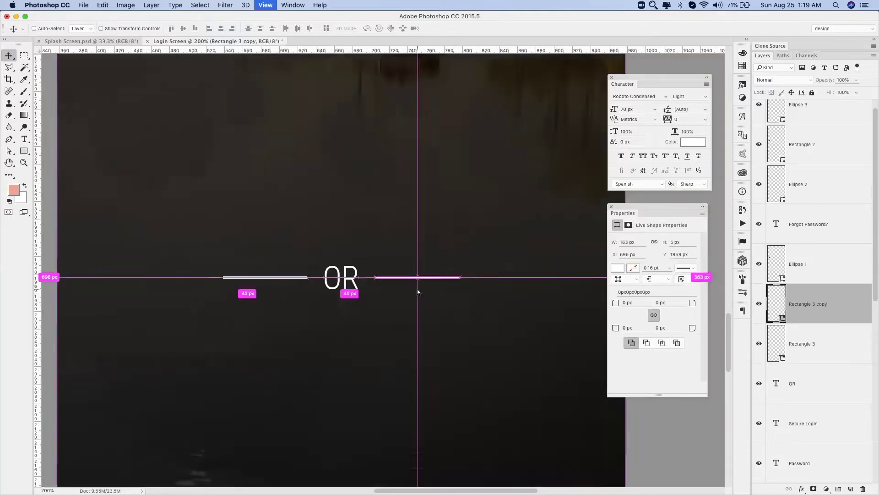
{"action": "left_click", "coordinate": [352, 284]}
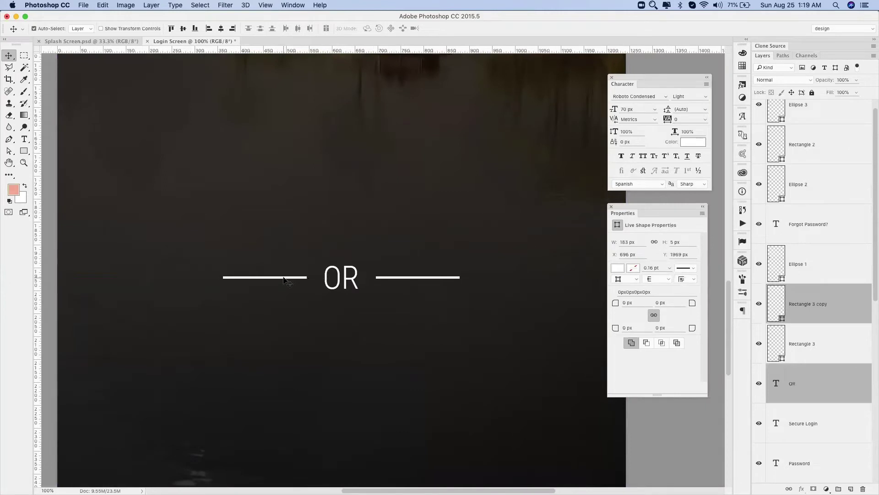
{"action": "left_click", "coordinate": [284, 277], "text": "shift"}
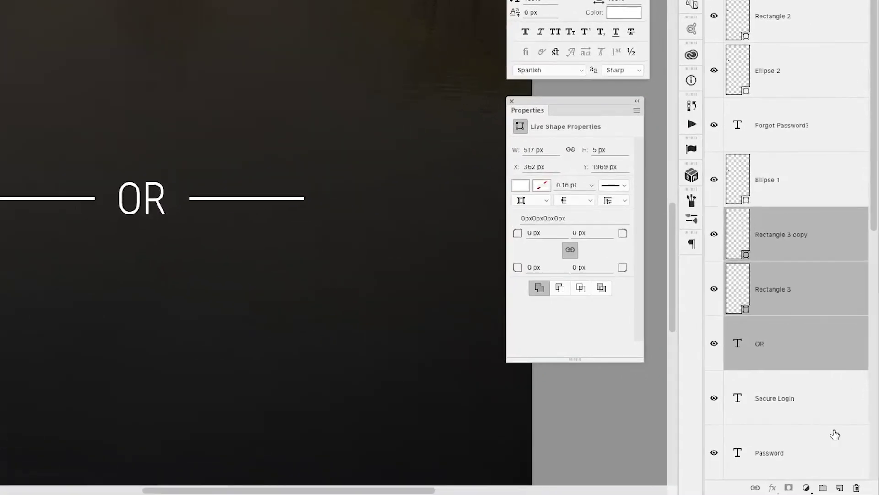
{"action": "key", "text": "super+g"}
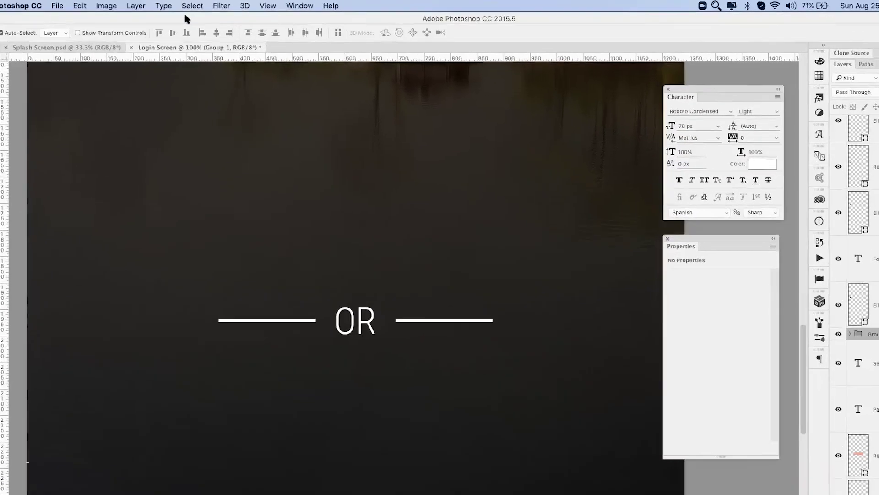
Centre the OR group horizontally on the canvas, deselect, then ungroup its layers.
{"action": "left_click", "coordinate": [175, 7]}
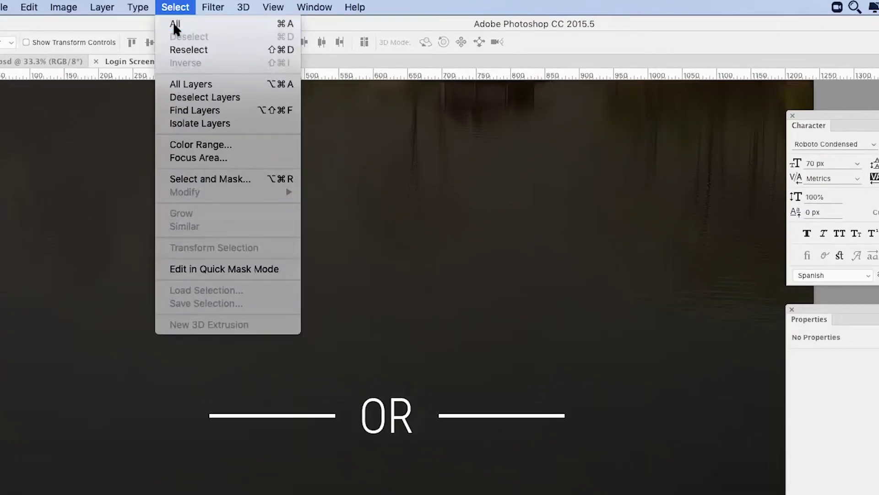
{"action": "left_click", "coordinate": [175, 22]}
{"action": "left_click", "coordinate": [207, 43]}
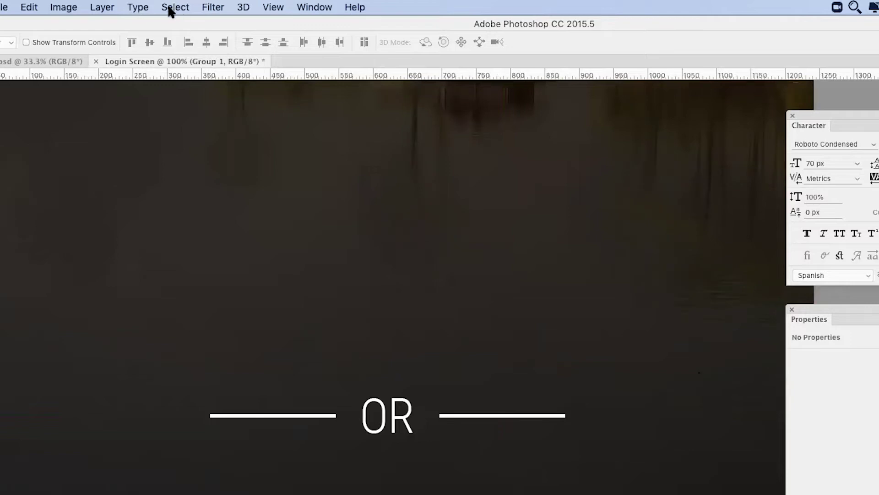
{"action": "left_click", "coordinate": [169, 7]}
{"action": "left_click", "coordinate": [183, 37]}
{"action": "key", "text": "ctrl+shift+g"}
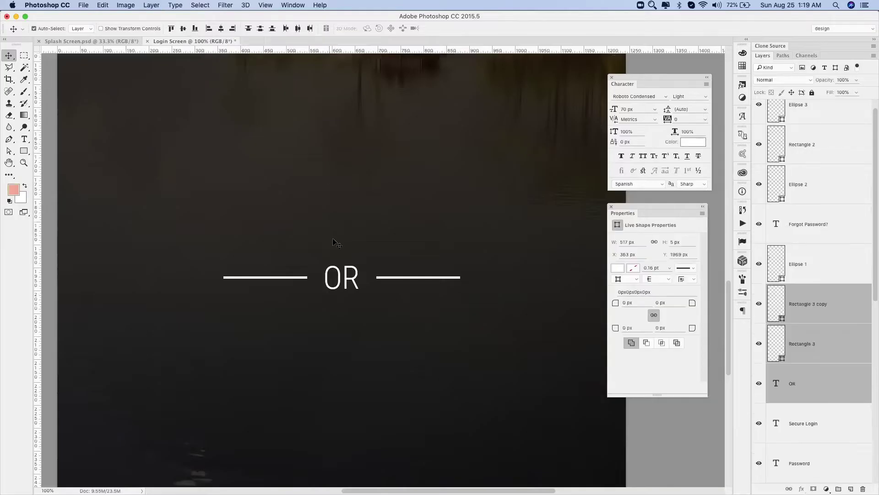
{"action": "key", "text": "ctrl+minus"}
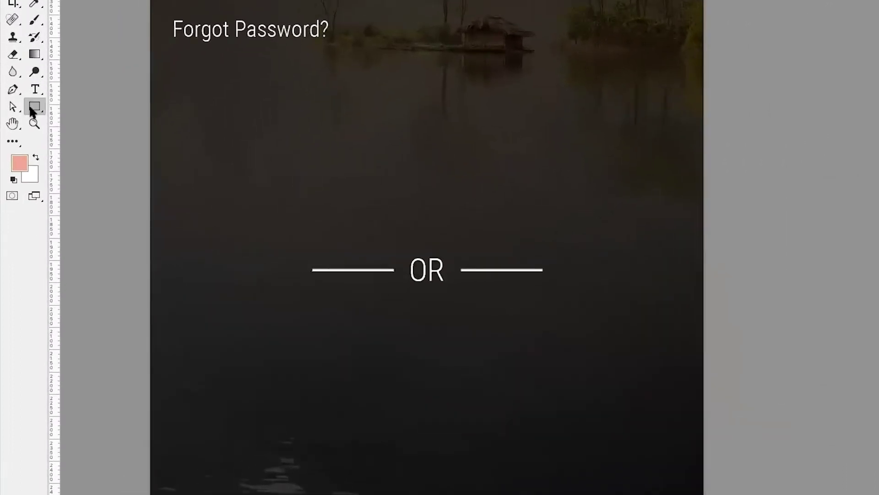
Draw a white circle below the OR divider with the Ellipse tool.
{"action": "right_click", "coordinate": [29, 105]}
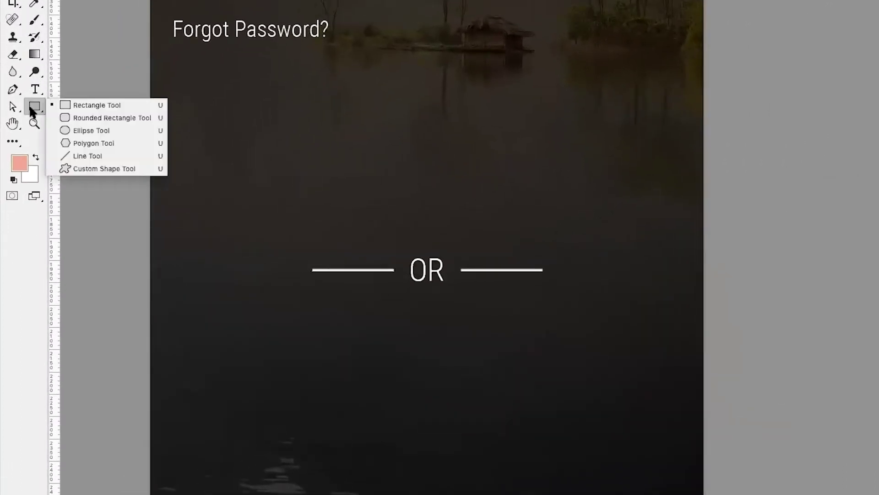
{"action": "left_click", "coordinate": [84, 130]}
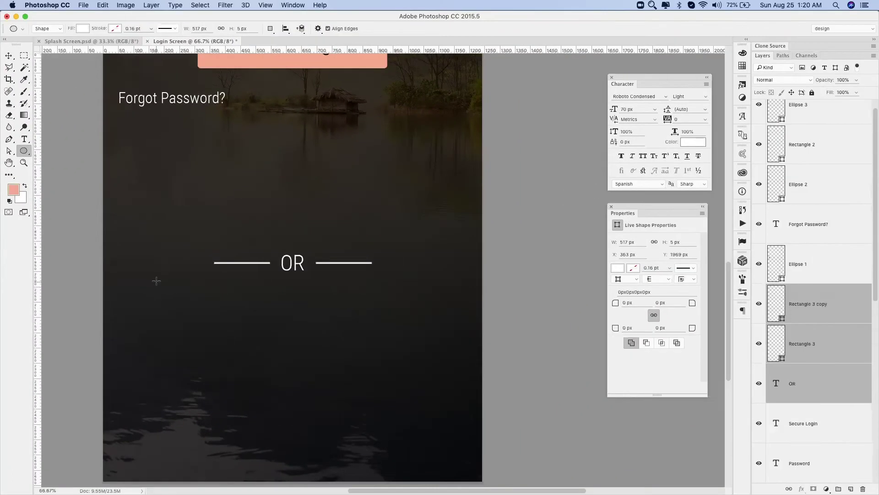
{"action": "key", "text": "v"}
{"action": "mouse_move", "coordinate": [201, 327]}
{"action": "left_mouse_down"}
{"action": "mouse_move", "coordinate": [250, 305]}
{"action": "mouse_move", "coordinate": [359, 298]}
{"action": "left_mouse_up"}
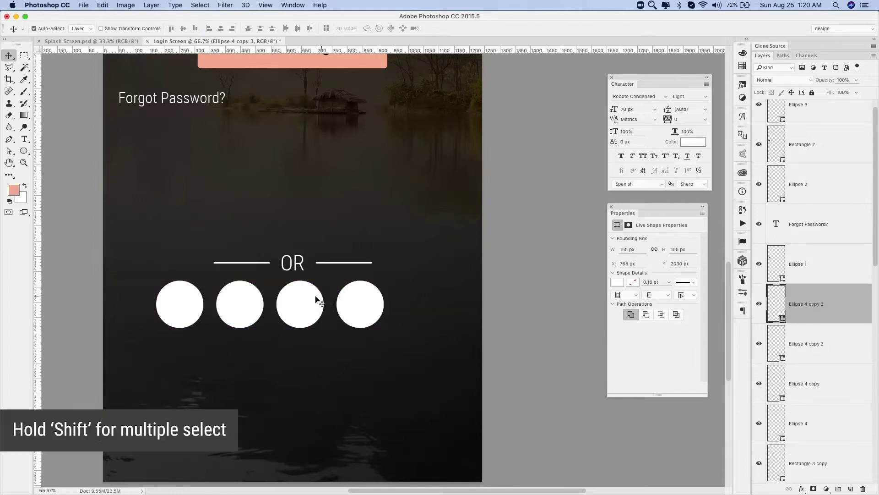
Select all four circle layers and group them.
{"action": "left_click", "coordinate": [303, 300], "text": "shift"}
{"action": "left_click", "coordinate": [233, 300], "text": "shift"}
{"action": "left_click", "coordinate": [169, 302], "text": "shift"}
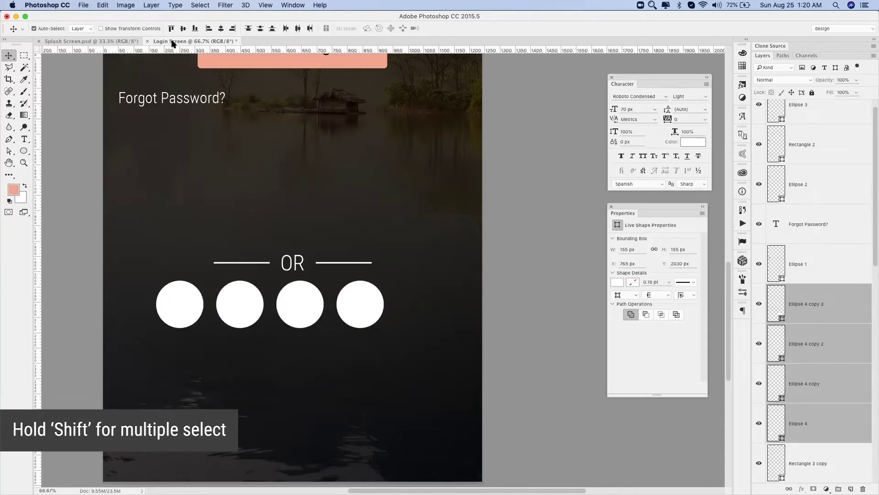
{"action": "left_click", "coordinate": [151, 5]}
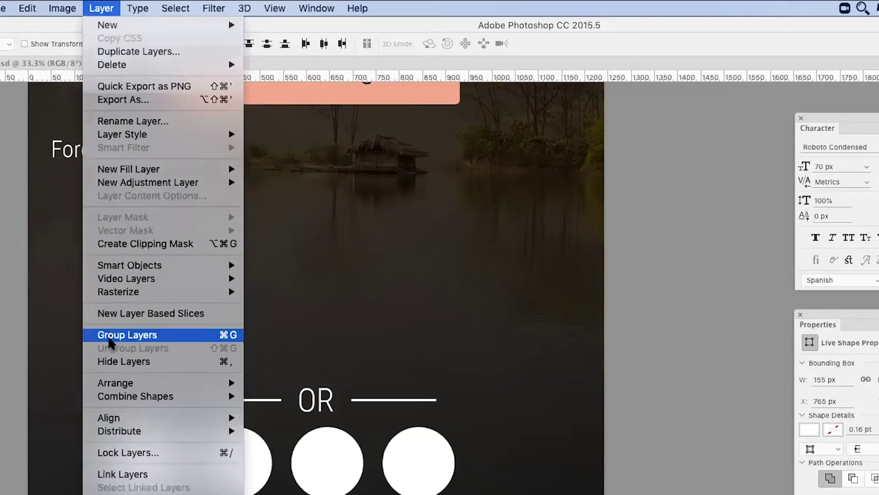
{"action": "left_click", "coordinate": [109, 339]}
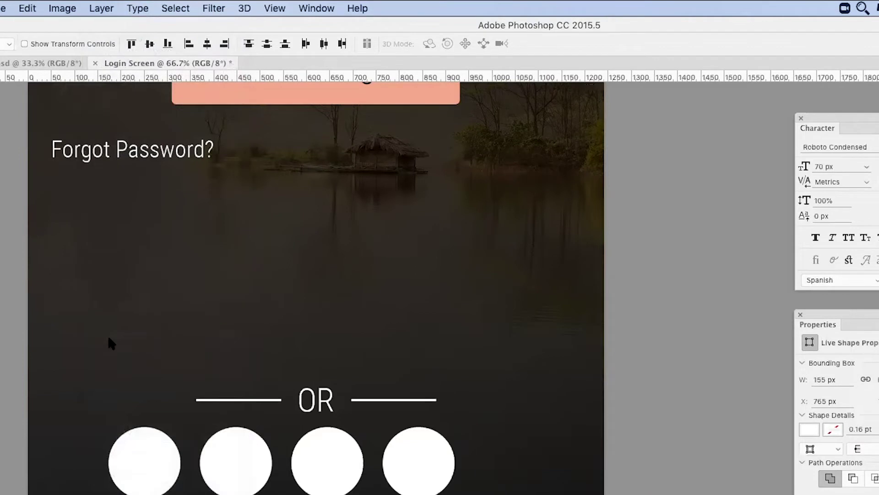
Centre the circle group horizontally on the canvas, then ungroup it.
{"action": "left_click", "coordinate": [180, 9]}
{"action": "left_click", "coordinate": [190, 26]}
{"action": "left_click", "coordinate": [209, 42]}
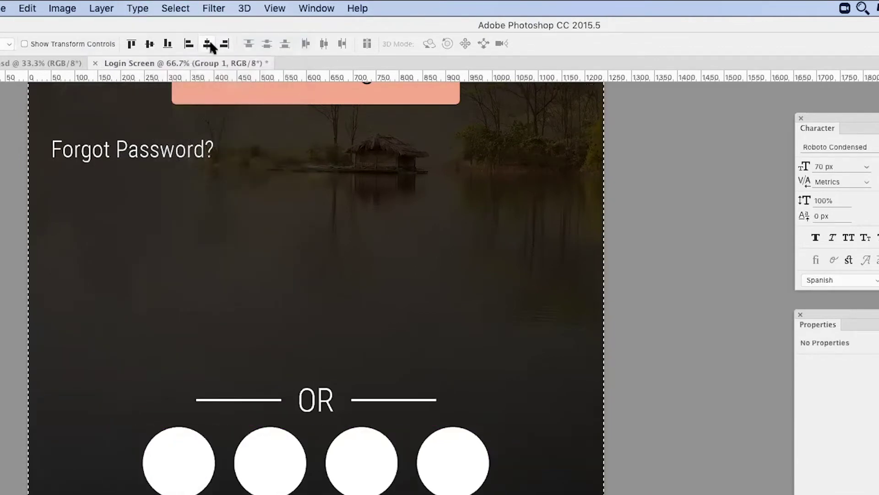
{"action": "left_click", "coordinate": [100, 9]}
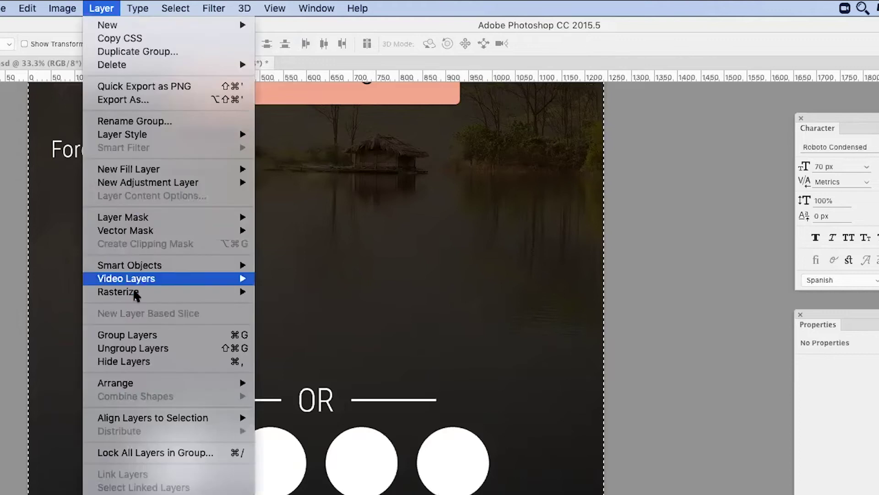
{"action": "left_click", "coordinate": [133, 349]}
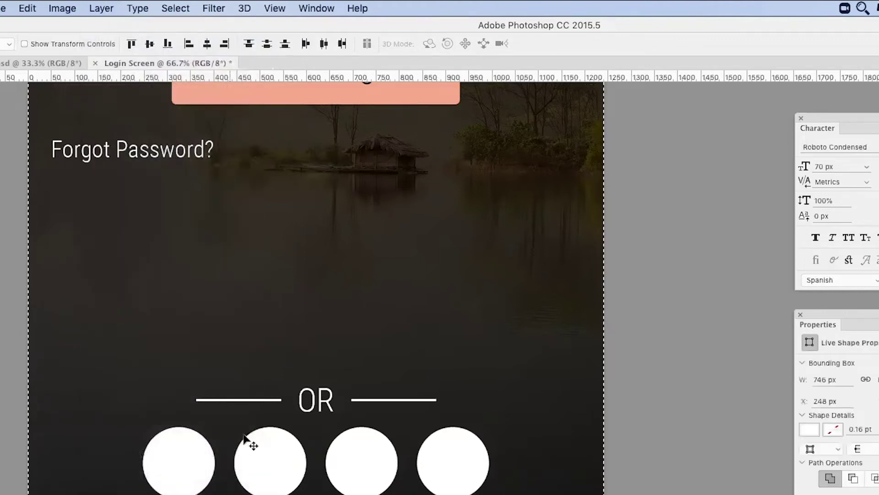
Clear the canvas selection and start a text entry left of the circles.
{"action": "key", "text": "ctrl+d"}
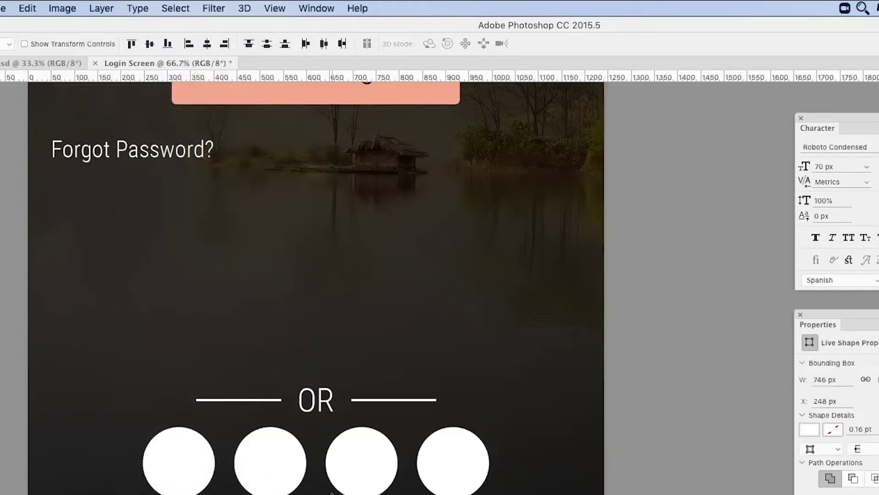
{"action": "key", "text": "ctrl+a"}
{"action": "left_click", "coordinate": [175, 9]}
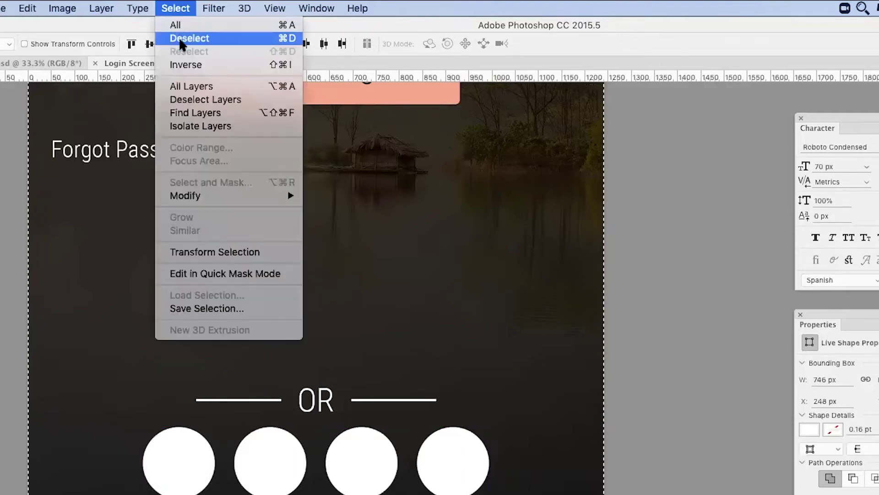
{"action": "left_click", "coordinate": [180, 41]}
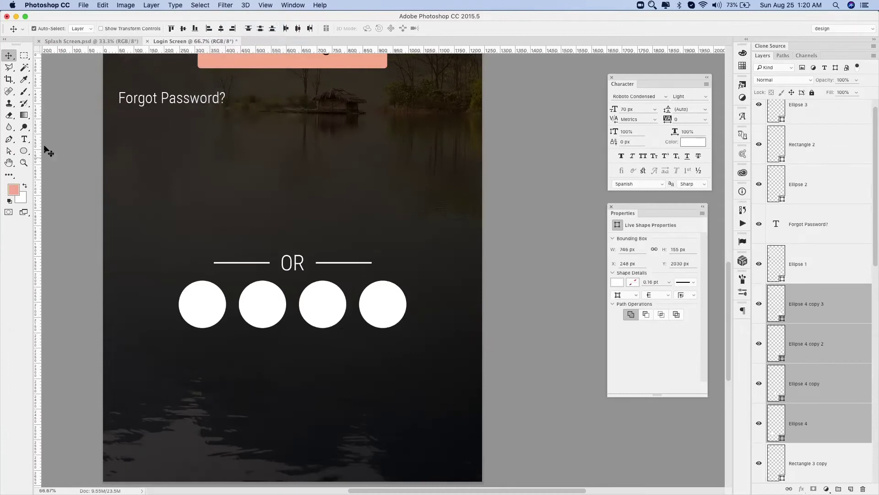
{"action": "key", "text": "t"}
{"action": "left_click", "coordinate": [144, 326]}
Type the letter f as a new text layer beside the circles.
{"action": "type", "text": "f"}
{"action": "key", "text": "ctrl+Return"}
{"action": "key", "text": "v"}
{"action": "left_click", "coordinate": [212, 305]}
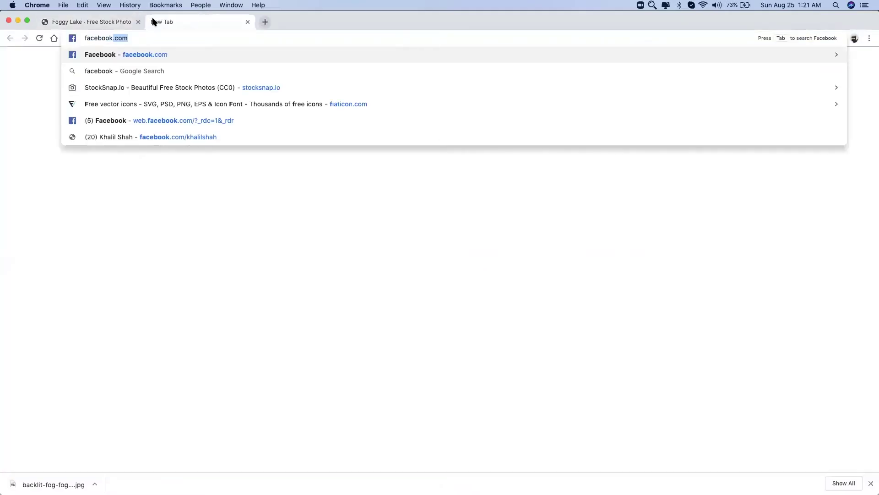
Search 'facebook logo color code' and select the hex value 3b5998.
{"action": "type", "text": "logo color code"}
{"action": "key", "text": "Return"}
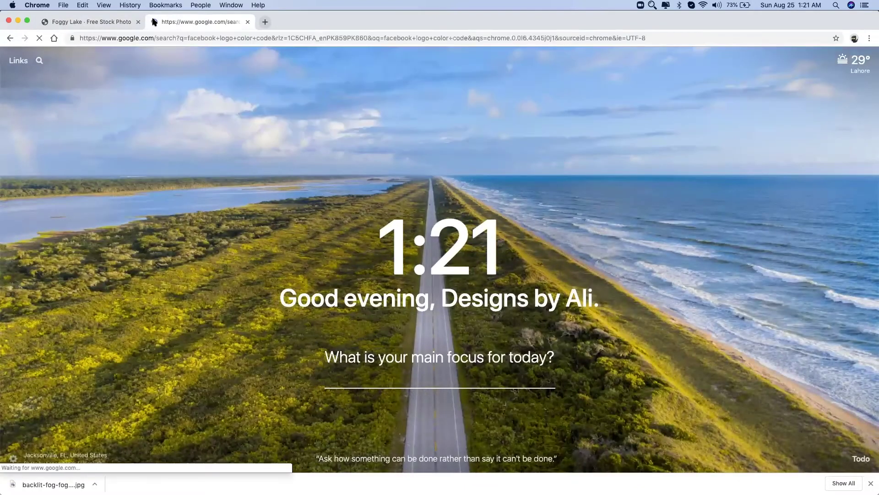
{"action": "double_click", "coordinate": [130, 139]}
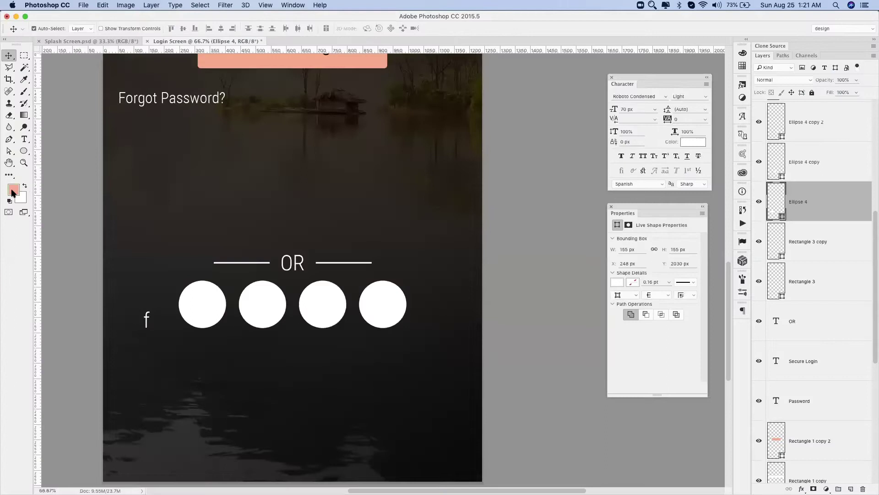
Set the foreground colour to #3b5998 and fill the first circle with it.
{"action": "left_click", "coordinate": [14, 190]}
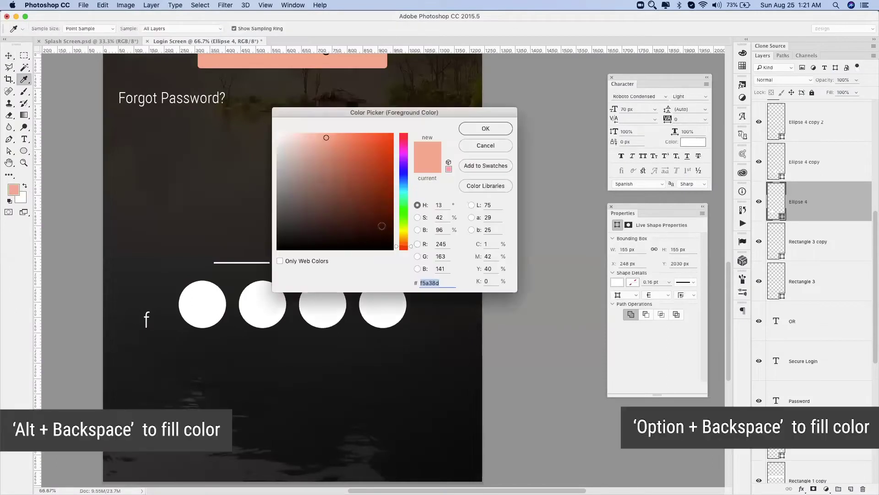
{"action": "key", "text": "super+v"}
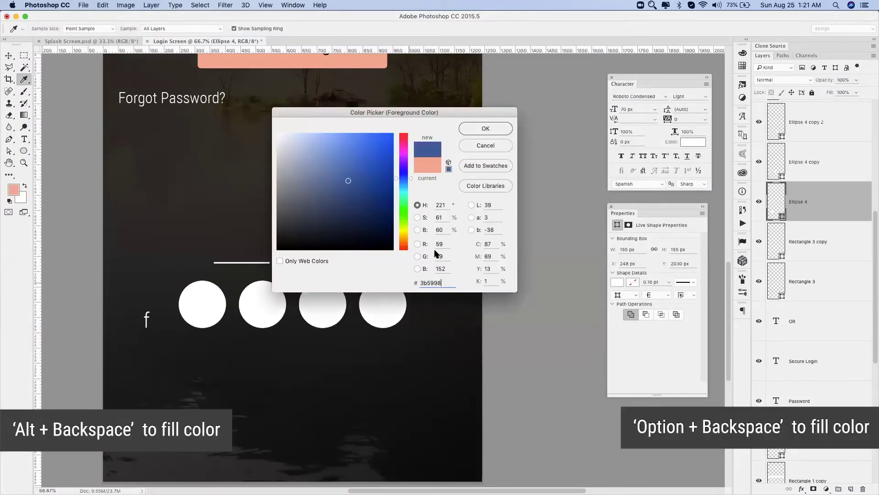
{"action": "left_click", "coordinate": [485, 128]}
{"action": "key", "text": "v"}
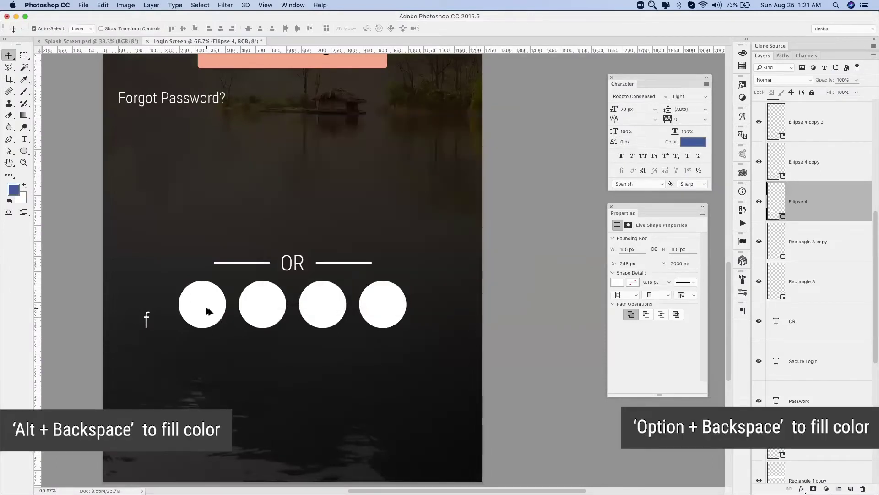
{"action": "key", "text": "alt+BackSpace"}
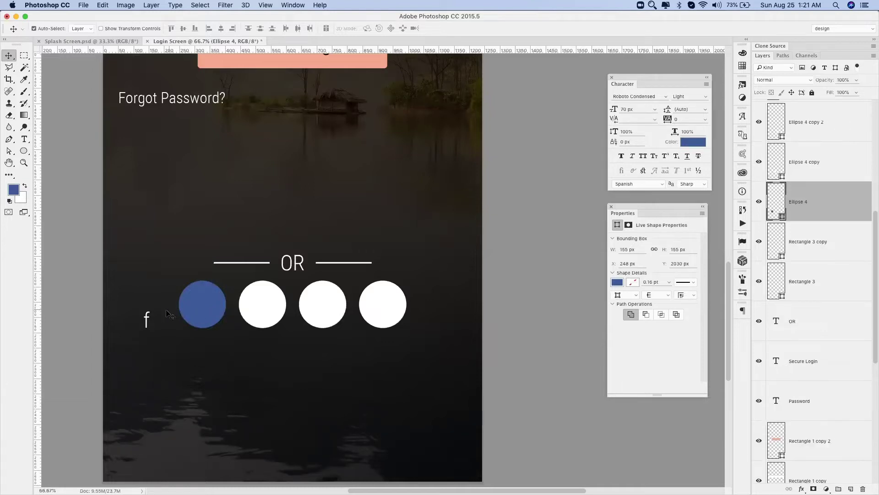
Move the f onto the blue circle and align it to the centre.
{"action": "left_click_drag", "start_coordinate": [147, 320], "coordinate": [203, 306]}
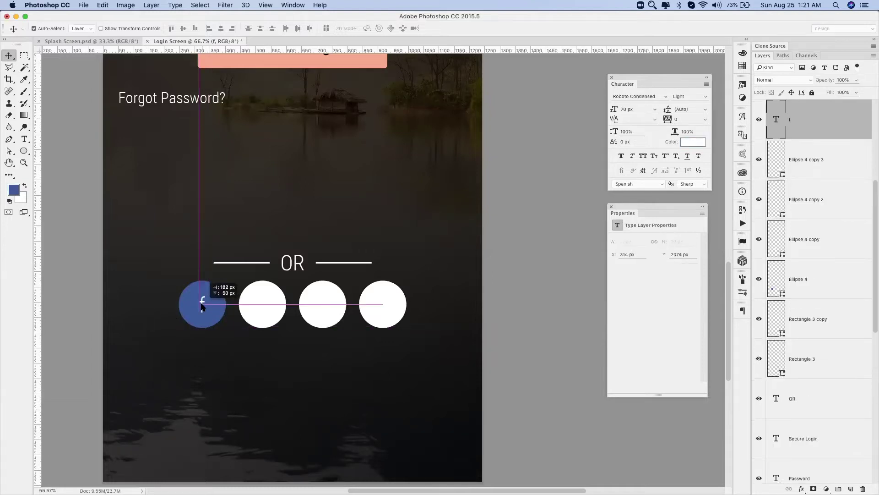
{"action": "left_click", "coordinate": [223, 305]}
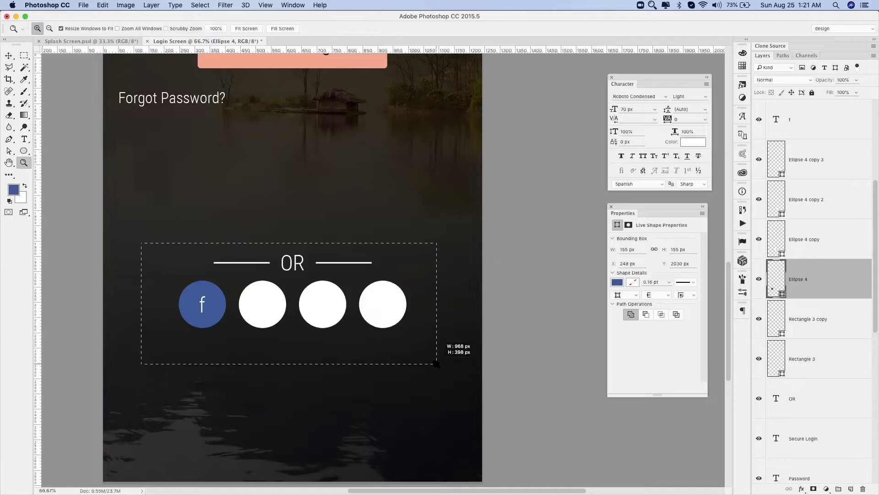
{"action": "left_click_drag", "start_coordinate": [141, 242], "coordinate": [435, 362]}
{"action": "left_click", "coordinate": [184, 249], "text": "shift"}
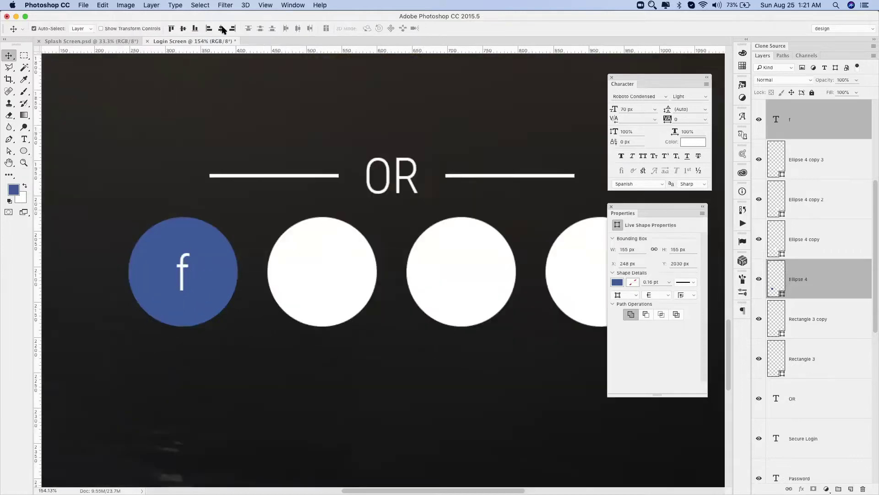
{"action": "left_click", "coordinate": [167, 261]}
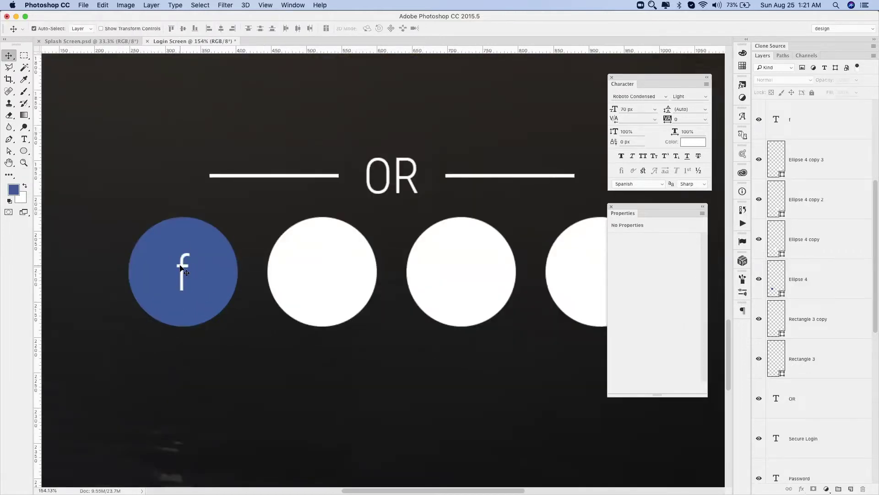
Make the f bold and enlarge it to about 131%.
{"action": "left_click", "coordinate": [180, 268]}
{"action": "key", "text": "t"}
{"action": "left_click", "coordinate": [690, 96]}
{"action": "left_click", "coordinate": [681, 114]}
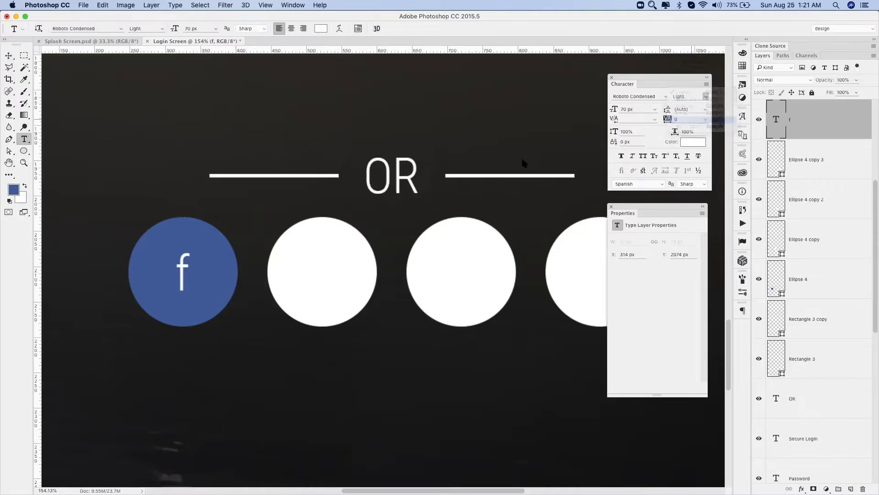
{"action": "key", "text": "ctrl+t"}
{"action": "left_click_drag", "start_coordinate": [191, 248], "coordinate": [202, 234]}
{"action": "key", "text": "Return"}
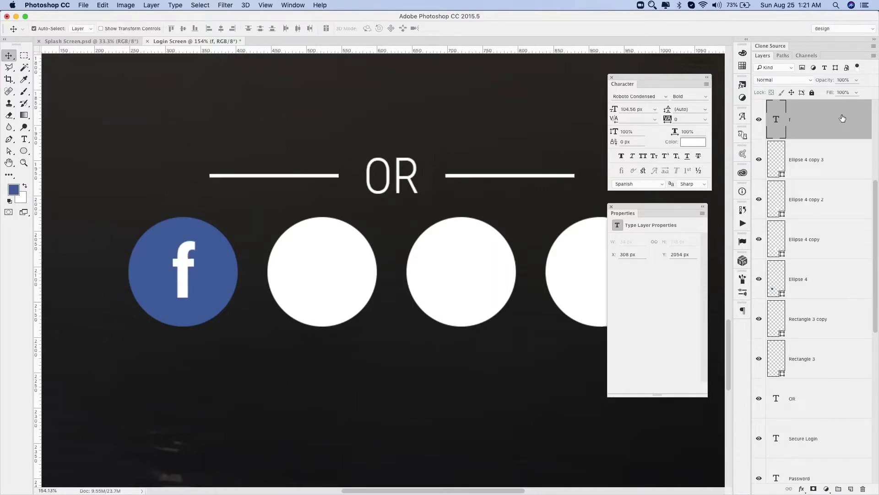
Place the f layer just above the first circle and keep it centred.
{"action": "left_click_drag", "start_coordinate": [842, 118], "coordinate": [833, 259]}
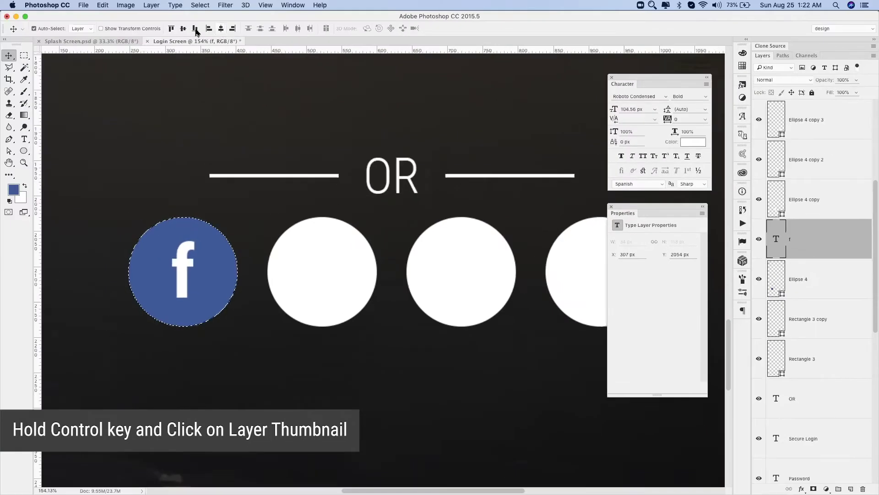
{"action": "key", "text": "ctrl+d"}
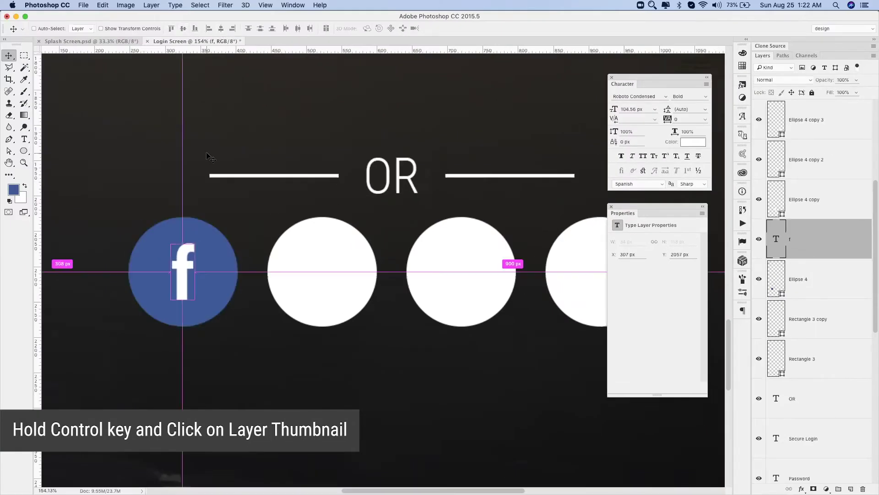
{"action": "key", "text": "ctrl+minus"}
{"action": "scroll", "coordinate": [359, 210], "scroll_direction": "right", "scroll_amount": 5}
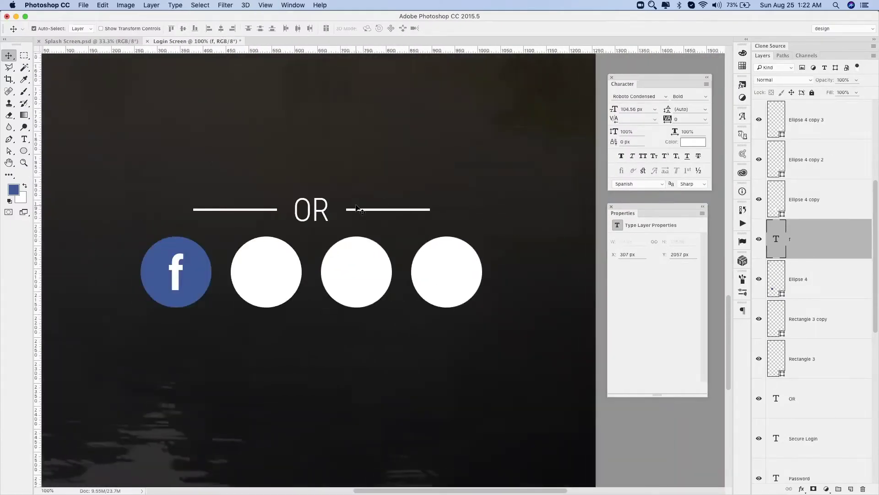
Look up the Twitter logo colour code and copy its hex value 00acee.
{"action": "left_click", "coordinate": [293, 275]}
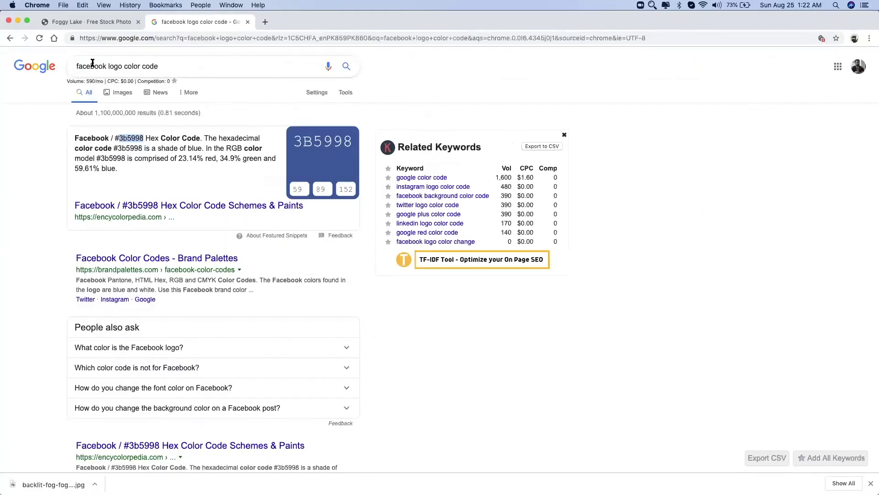
{"action": "double_click", "coordinate": [92, 64]}
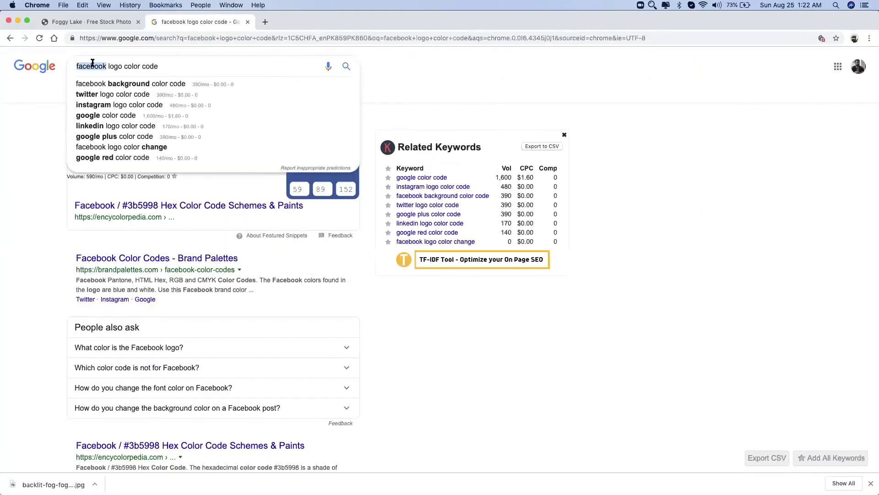
{"action": "key", "text": "Return"}
{"action": "double_click", "coordinate": [123, 139]}
{"action": "key", "text": "super+c"}
{"action": "key", "text": "super+Tab"}
Fill the second circle Twitter blue #00ACEE and give it a white letter t.
{"action": "left_click", "coordinate": [13, 189]}
{"action": "key", "text": "super+v"}
{"action": "left_click", "coordinate": [495, 125]}
{"action": "key", "text": "alt+BackSpace"}
{"action": "left_click_drag", "start_coordinate": [184, 273], "coordinate": [274, 272]}
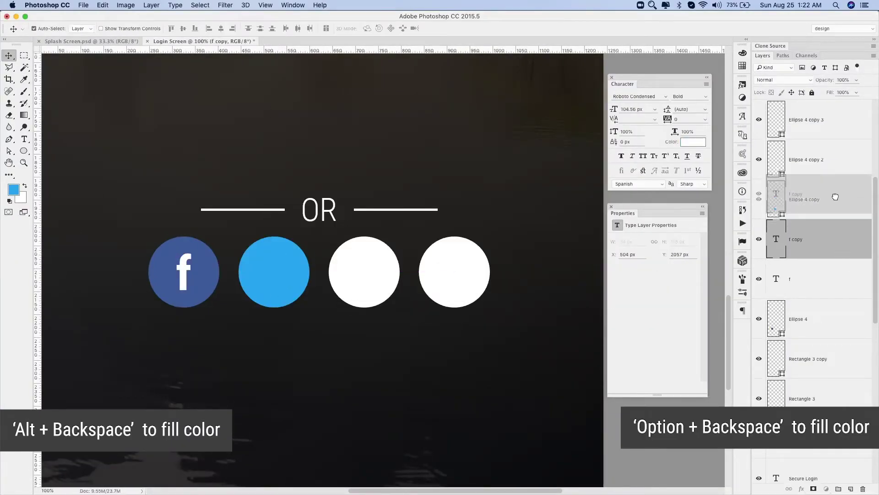
{"action": "key", "text": "super+bracketright"}
{"action": "type", "text": "tt"}
{"action": "key", "text": "super+Return"}
{"action": "key", "text": "v"}
Look up the Google logo colour, fill the third circle red, and duplicate the letter.
{"action": "left_click", "coordinate": [371, 272]}
{"action": "key", "text": "super+Tab"}
{"action": "type", "text": "google logo color code"}
{"action": "key", "text": "Return"}
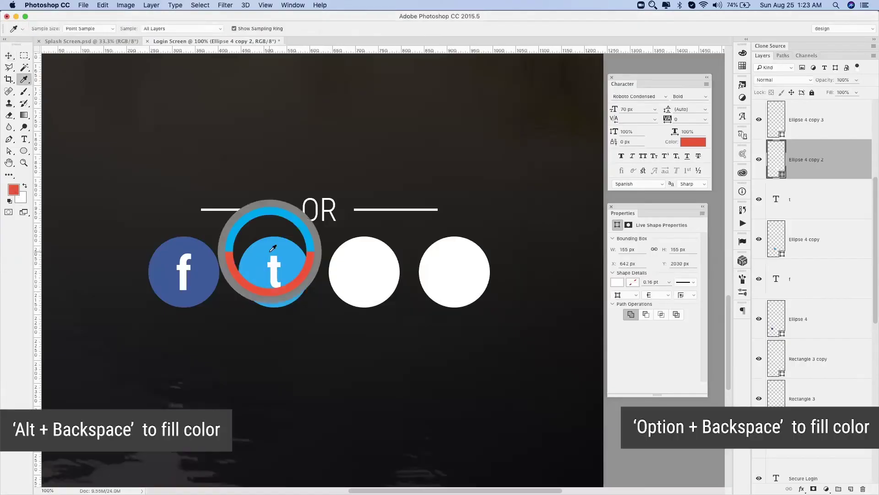
{"action": "key", "text": "super+v"}
{"action": "key", "text": "Return"}
{"action": "key", "text": "alt+BackSpace"}
{"action": "key", "text": "v"}
{"action": "left_click", "coordinate": [275, 278]}
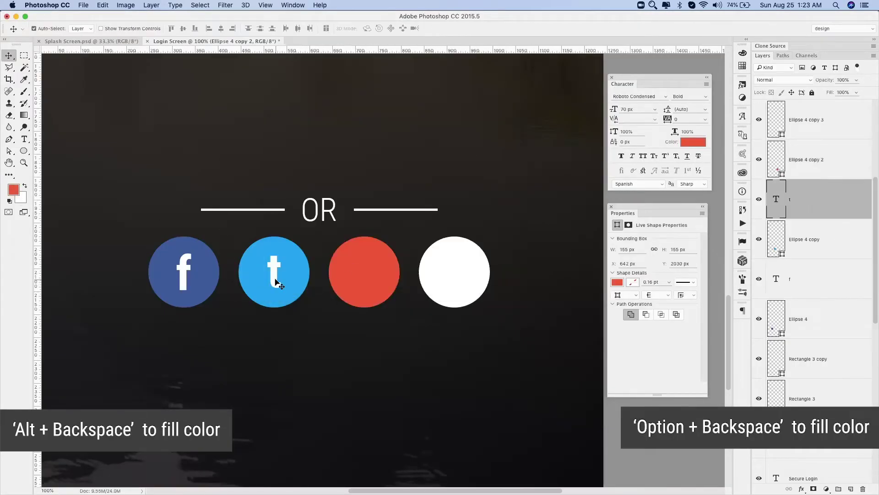
{"action": "key", "text": "super+j"}
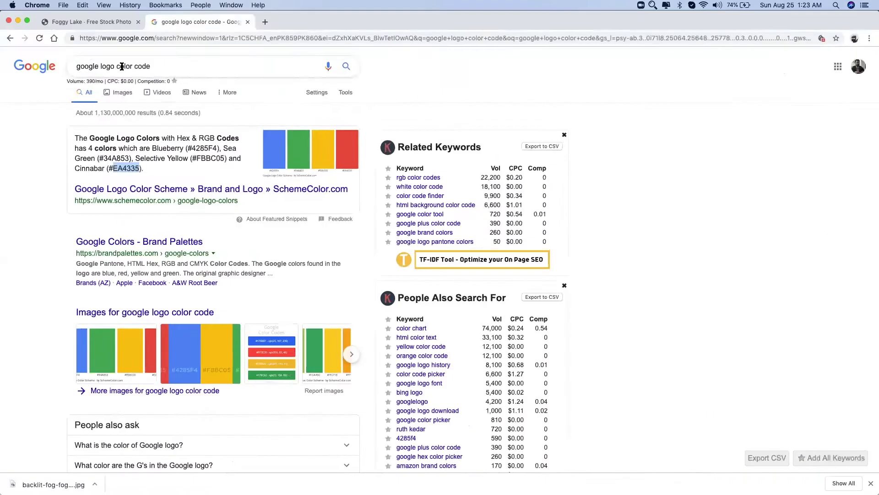
Look up the LinkedIn logo colour and fill the fourth circle LinkedIn blue.
{"action": "double_click", "coordinate": [86, 66]}
{"action": "type", "text": "linkedin"}
{"action": "key", "text": "Return"}
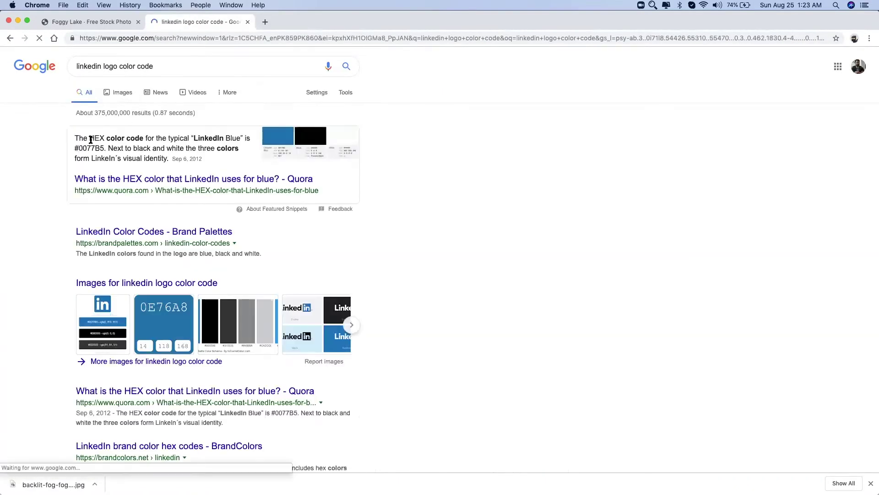
{"action": "key", "text": "ctrl+Up"}
{"action": "left_click", "coordinate": [431, 189]}
{"action": "key", "text": "alt+BackSpace"}
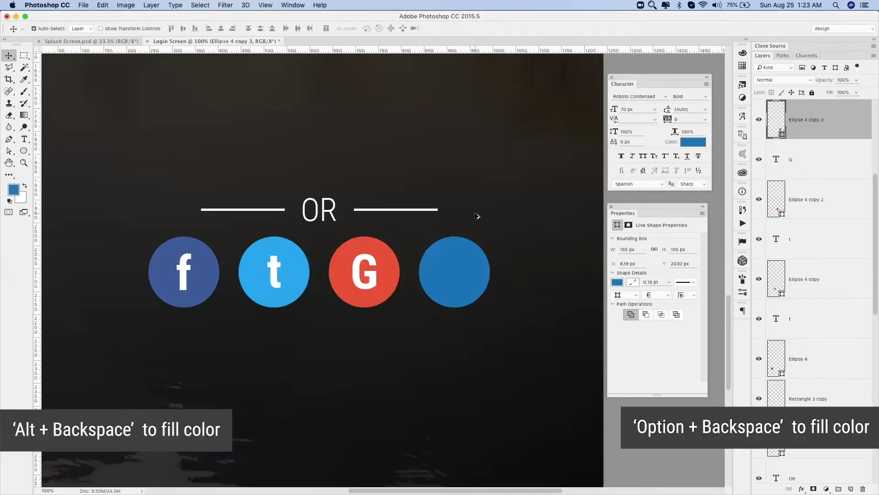
Copy the G onto the fourth circle, retype it as 'in', and select all four icons.
{"action": "left_click_drag", "start_coordinate": [372, 274], "coordinate": [462, 275]}
{"action": "double_click", "coordinate": [460, 275]}
{"action": "type", "text": "in"}
{"action": "key", "text": "ctrl+minus"}
{"action": "left_click_drag", "start_coordinate": [474, 215], "coordinate": [280, 298]}
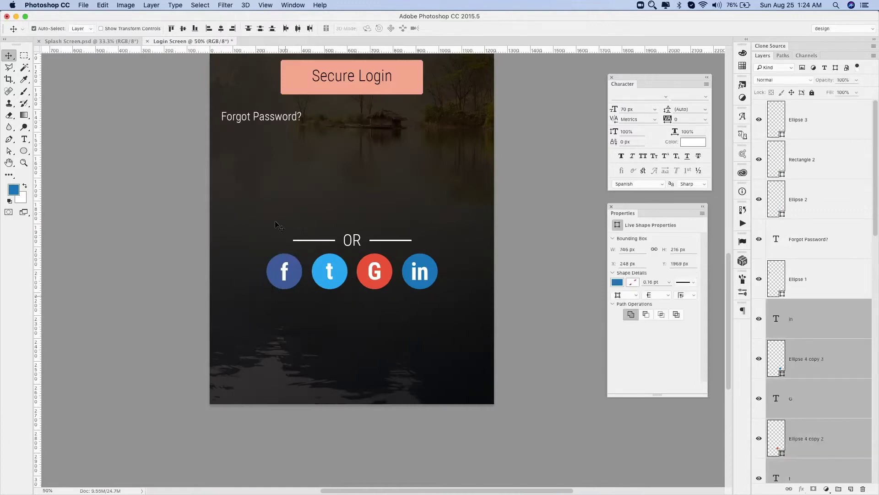
Group the OR divider and social icons as 'Other Logins' and move them up.
{"action": "left_click", "coordinate": [194, 6]}
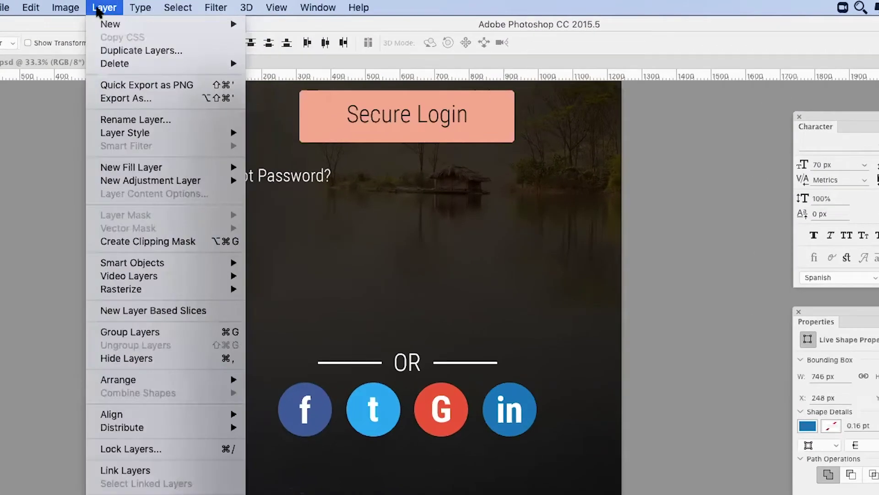
{"action": "left_click", "coordinate": [120, 331]}
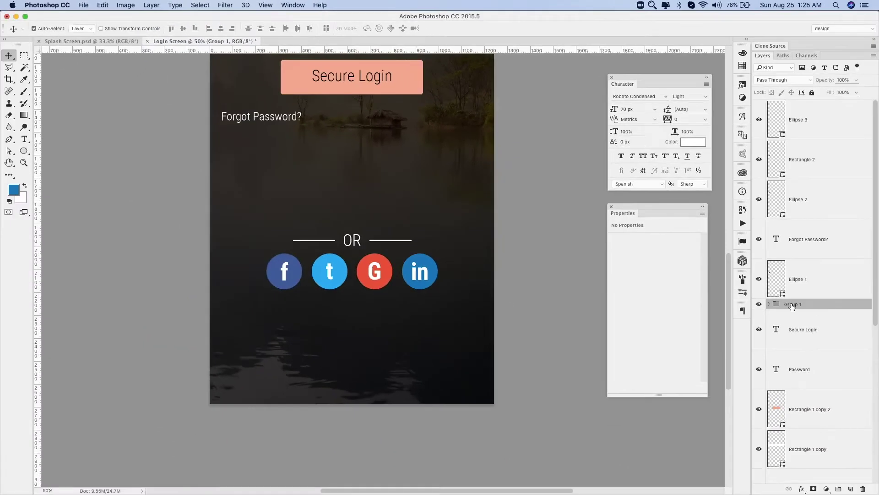
{"action": "double_click", "coordinate": [792, 305]}
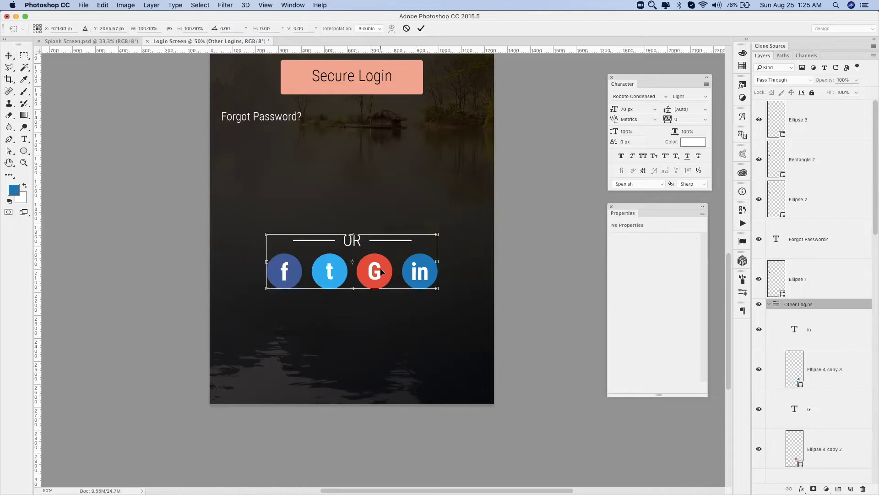
{"action": "left_click_drag", "start_coordinate": [381, 273], "coordinate": [380, 240]}
Draw a full-width rectangle across the canvas bottom and align it to the bottom edge.
{"action": "left_click_drag", "start_coordinate": [24, 151], "coordinate": [37, 148]}
{"action": "left_click_drag", "start_coordinate": [209, 404], "coordinate": [495, 363]}
{"action": "key", "text": "v"}
{"action": "left_click", "coordinate": [200, 5]}
{"action": "left_click", "coordinate": [195, 29]}
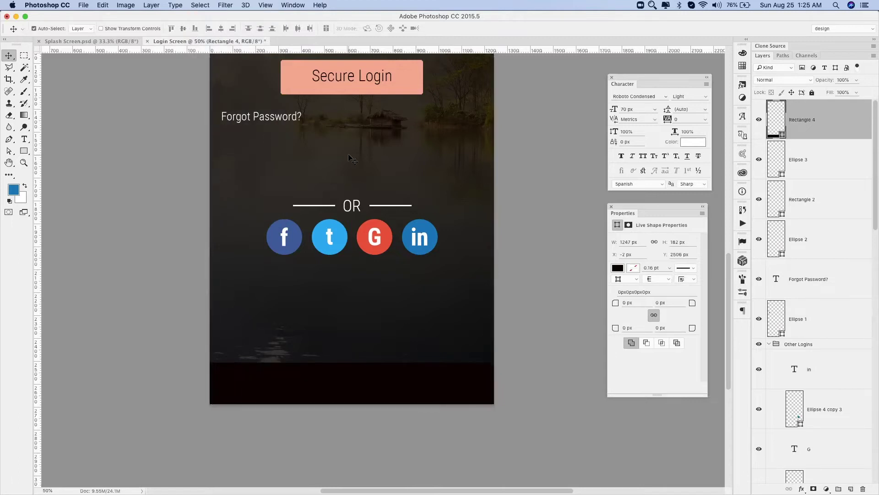
Fill the footer bar with the login button's salmon, then a muted greyish brown.
{"action": "key", "text": "i"}
{"action": "left_click", "coordinate": [294, 75]}
{"action": "key", "text": "alt+BackSpace"}
{"action": "left_click", "coordinate": [16, 191]}
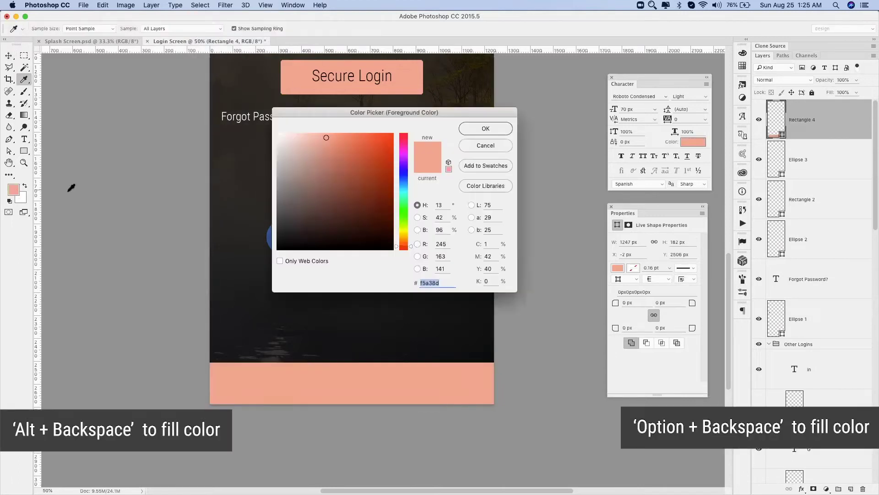
{"action": "left_click_drag", "start_coordinate": [327, 137], "coordinate": [301, 169]}
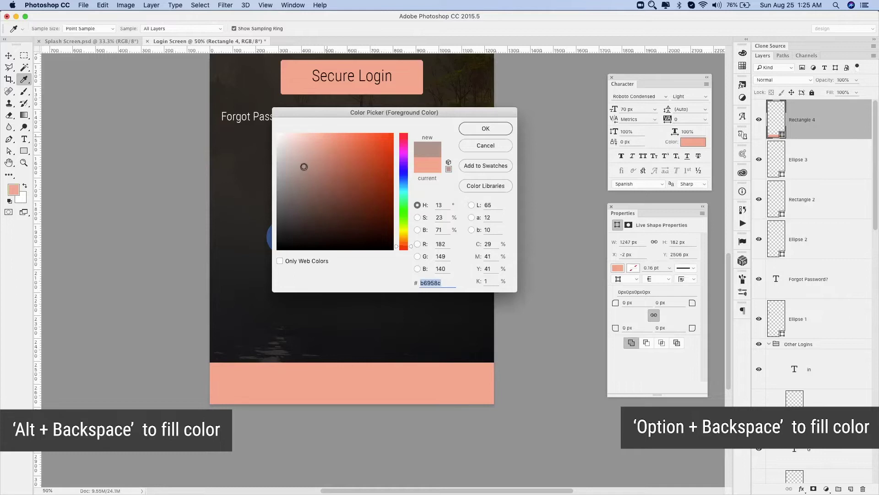
{"action": "left_click", "coordinate": [486, 128]}
{"action": "key", "text": "alt+BackSpace"}
Refill the footer bar with dark grey #383838.
{"action": "key", "text": "v"}
{"action": "key", "text": "ctrl+minus"}
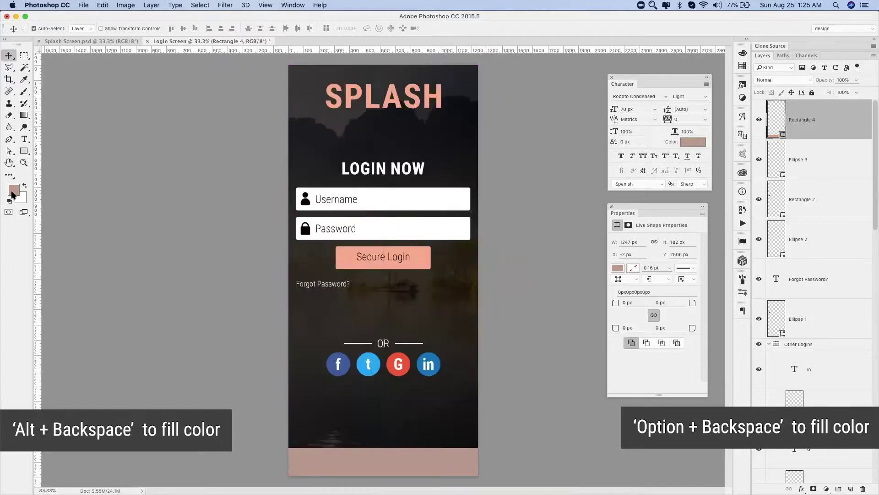
{"action": "left_click", "coordinate": [13, 191]}
{"action": "left_click_drag", "start_coordinate": [302, 172], "coordinate": [261, 224]}
{"action": "left_click", "coordinate": [486, 128]}
{"action": "key", "text": "alt+BackSpace"}
{"action": "key", "text": "v"}
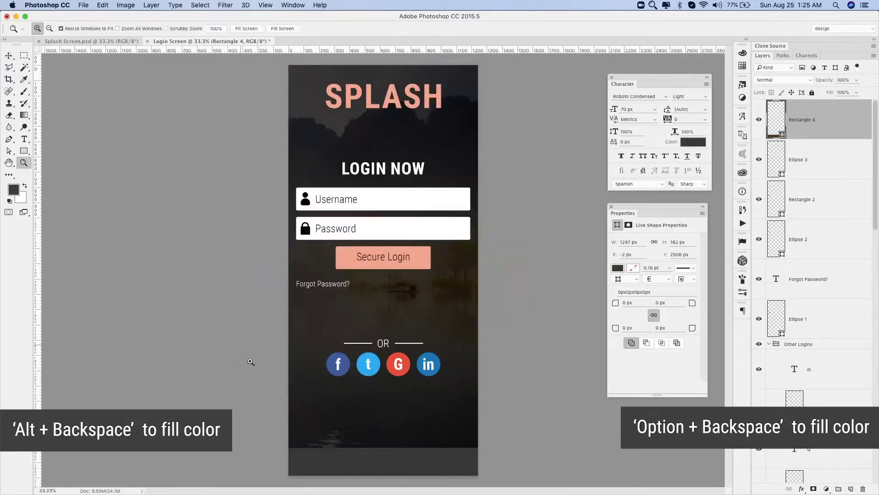
{"action": "key", "text": "ctrl+1"}
{"action": "key", "text": "ctrl+minus"}
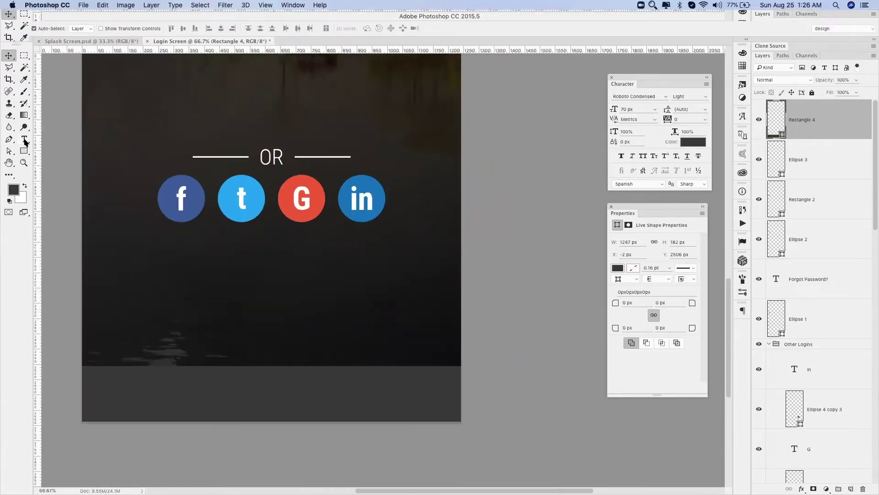
Add the text line "Don't have an account? Join Now" above the footer.
{"action": "left_click", "coordinate": [24, 139]}
{"action": "left_click", "coordinate": [128, 339]}
{"action": "type", "text": "Already have an accoun"}
{"action": "key", "text": "ctrl+a"}
{"action": "key", "text": "BackSpace"}
{"action": "type", "text": "Don't Hav"}
{"action": "key", "text": "BackSpace"}
{"action": "key", "text": "BackSpace"}
{"action": "key", "text": "BackSpace"}
{"action": "type", "text": "have an"}
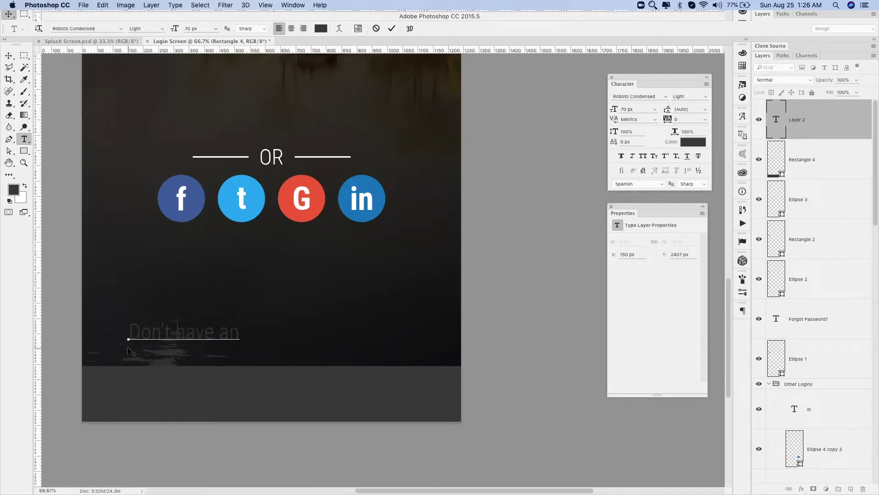
{"action": "type", "text": " account?"}
{"action": "key", "text": "BackSpace"}
{"action": "type", "text": "Join Now"}
{"action": "key", "text": "ctrl+Return"}
Move the footer text down onto the dark footer bar.
{"action": "left_click", "coordinate": [11, 56]}
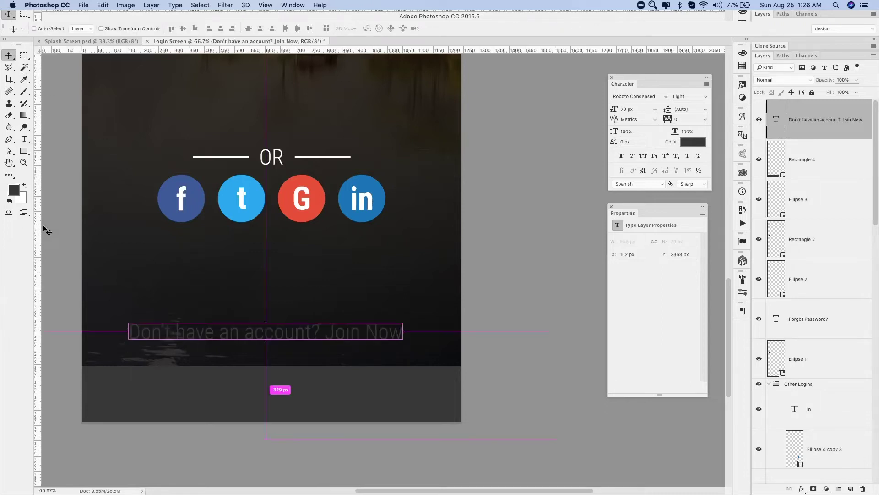
{"action": "mouse_move", "coordinate": [214, 335]}
{"action": "left_mouse_down"}
{"action": "mouse_move", "coordinate": [214, 398]}
{"action": "mouse_move", "coordinate": [244, 397]}
{"action": "left_mouse_up"}
{"action": "left_click", "coordinate": [412, 402], "text": "shift"}
{"action": "left_click", "coordinate": [815, 120]}
{"action": "left_click", "coordinate": [779, 165], "text": "ctrl"}
{"action": "key", "text": "ctrl+d"}
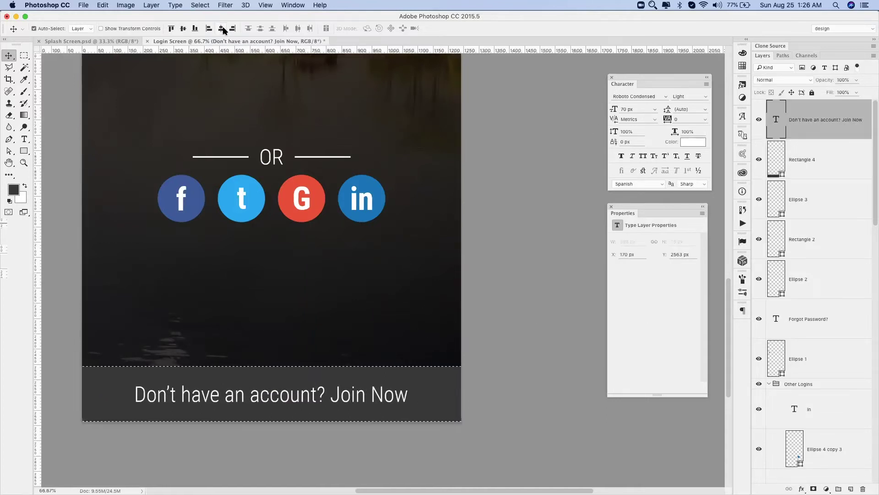
Make 'Join Now' a heavier Regular weight in the login button's salmon colour.
{"action": "key", "text": "t"}
{"action": "left_click_drag", "start_coordinate": [330, 394], "coordinate": [409, 393]}
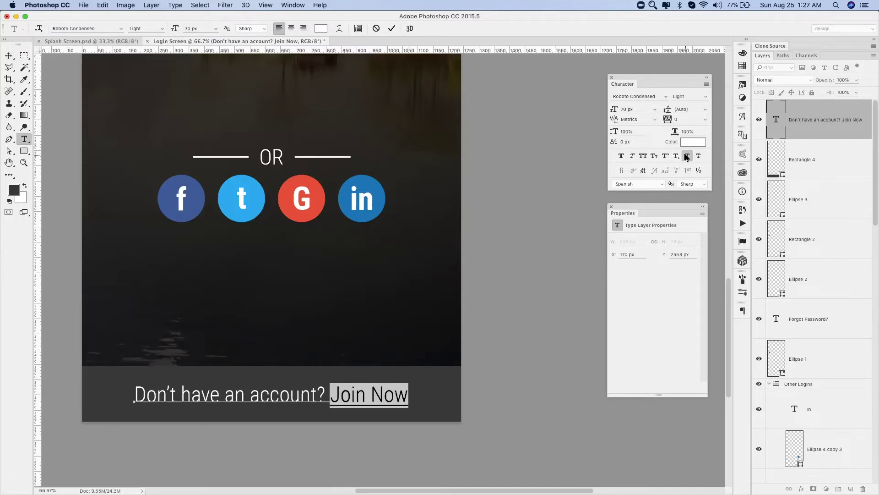
{"action": "left_click", "coordinate": [706, 98]}
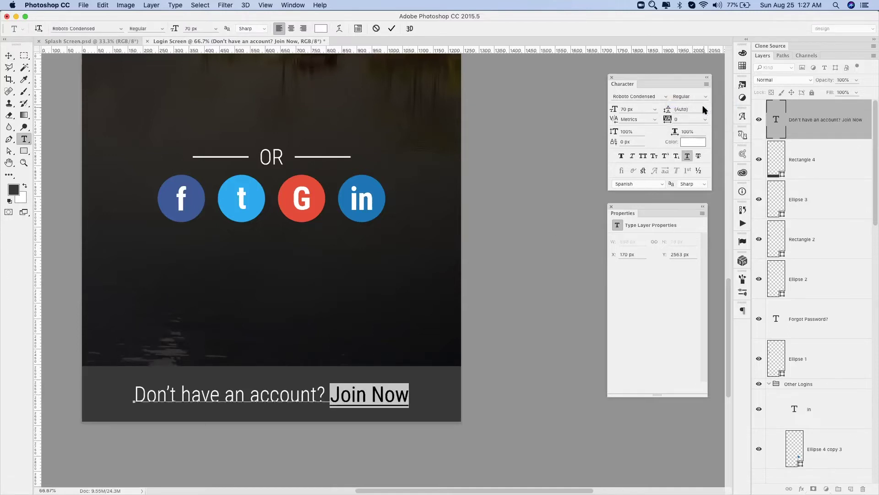
{"action": "scroll", "coordinate": [187, 190], "scroll_direction": "up", "scroll_amount": 2}
{"action": "key", "text": "ctrl+minus"}
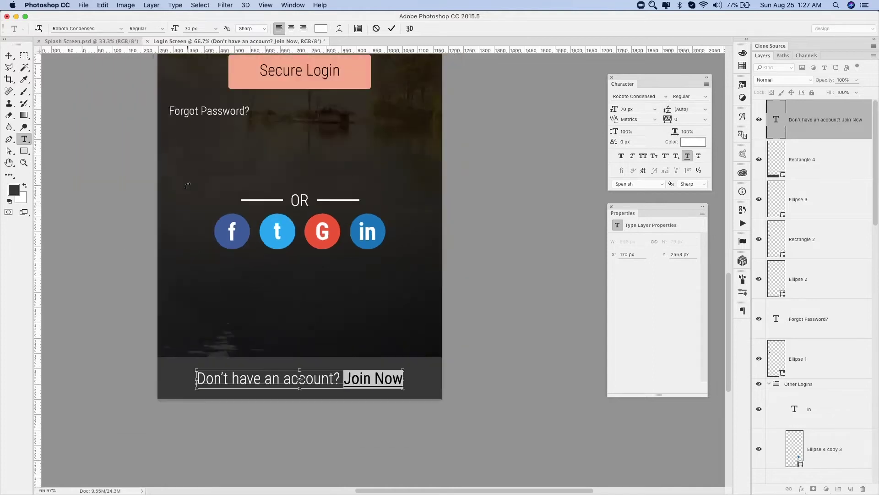
{"action": "scroll", "coordinate": [188, 190], "scroll_direction": "up", "scroll_amount": 3}
{"action": "left_click", "coordinate": [14, 190]}
{"action": "left_click", "coordinate": [231, 118]}
{"action": "left_click", "coordinate": [486, 128]}
{"action": "left_click", "coordinate": [9, 55]}
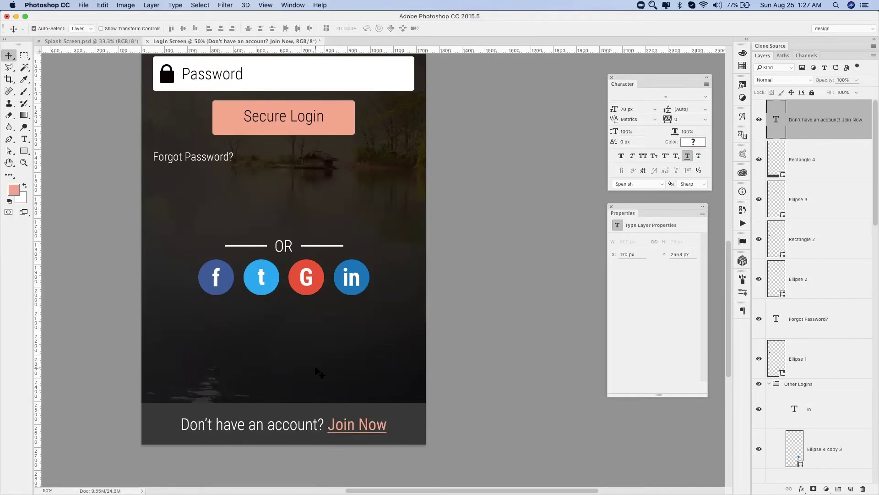
Centre the footer text horizontally on the canvas.
{"action": "left_click", "coordinate": [200, 5]}
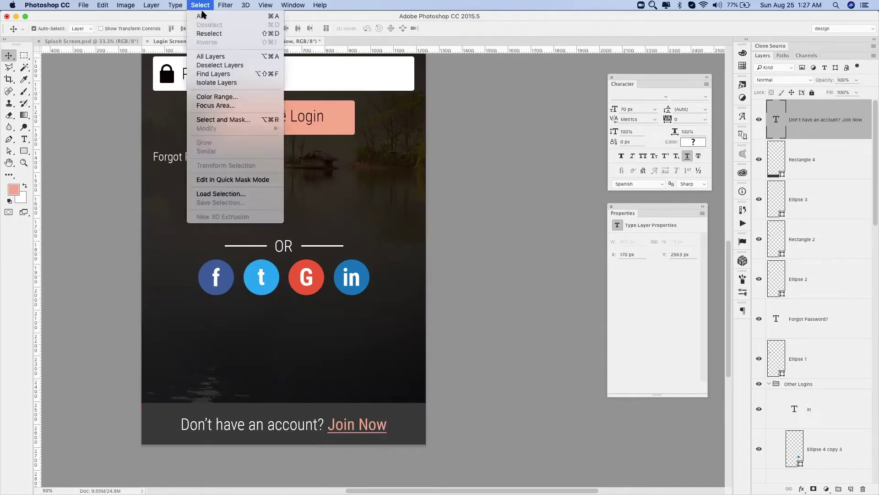
{"action": "left_click", "coordinate": [202, 17]}
{"action": "left_click", "coordinate": [221, 29]}
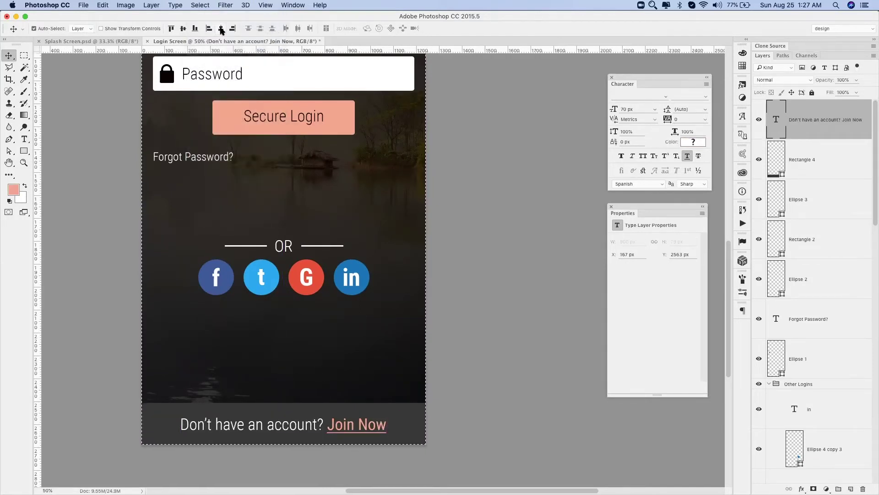
{"action": "left_click", "coordinate": [203, 5]}
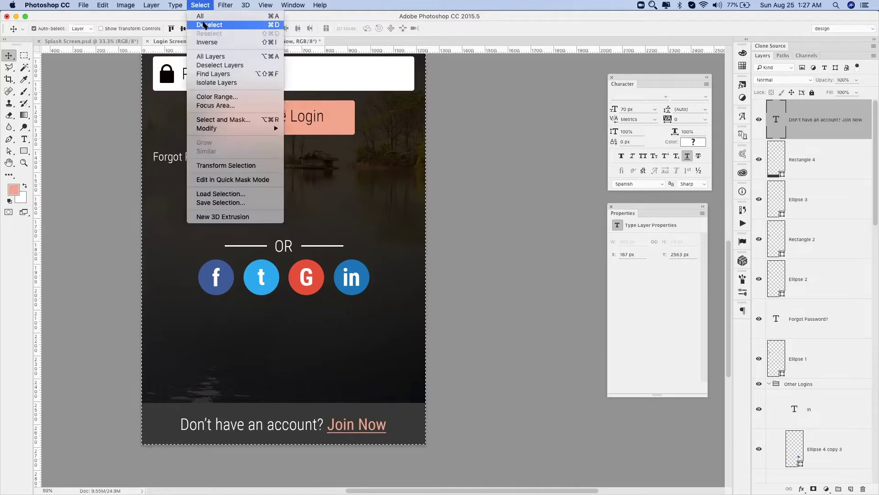
{"action": "left_click", "coordinate": [203, 25]}
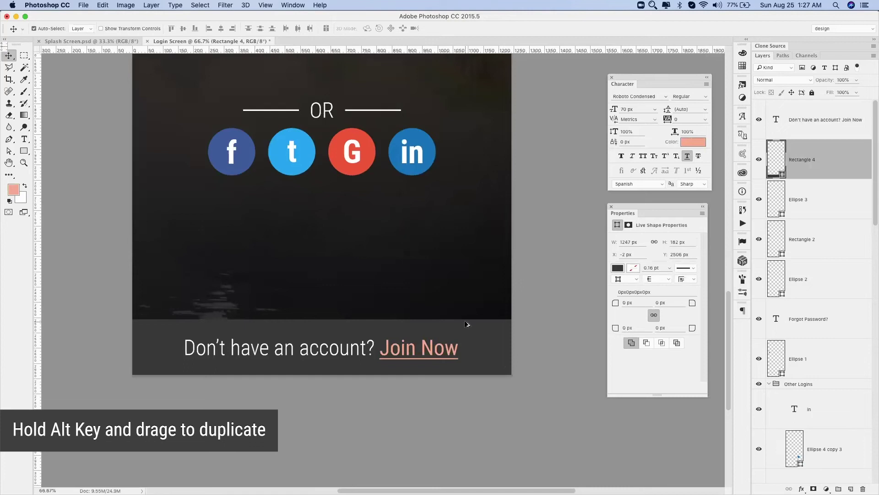
Duplicate the footer bar in salmon behind the dark bar, showing a thin top edge.
{"action": "left_click_drag", "start_coordinate": [465, 322], "coordinate": [465, 319]}
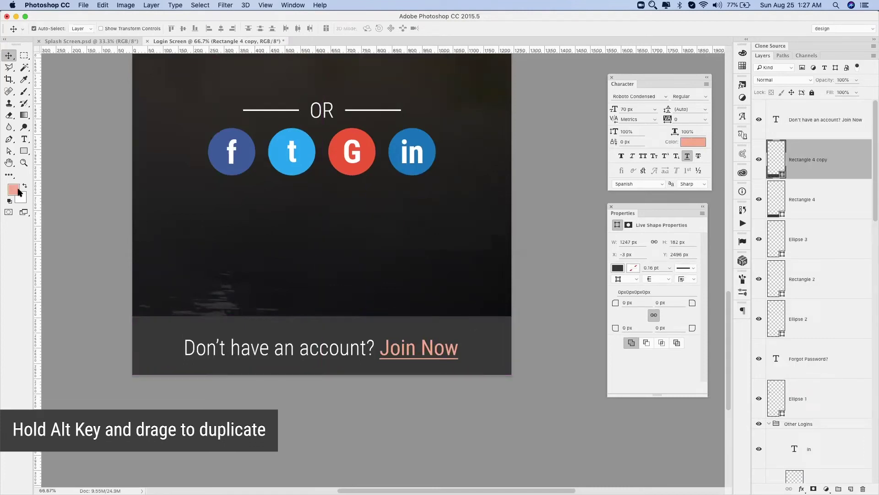
{"action": "key", "text": "alt+BackSpace"}
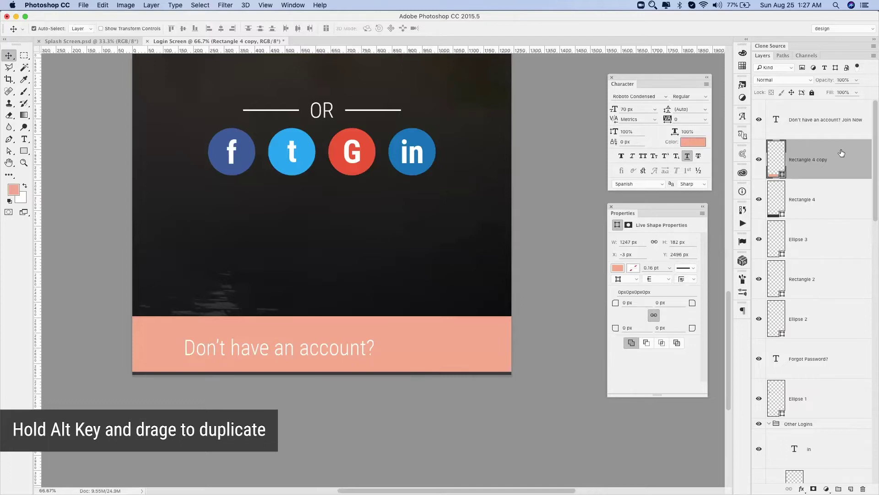
{"action": "left_click_drag", "start_coordinate": [841, 152], "coordinate": [834, 202]}
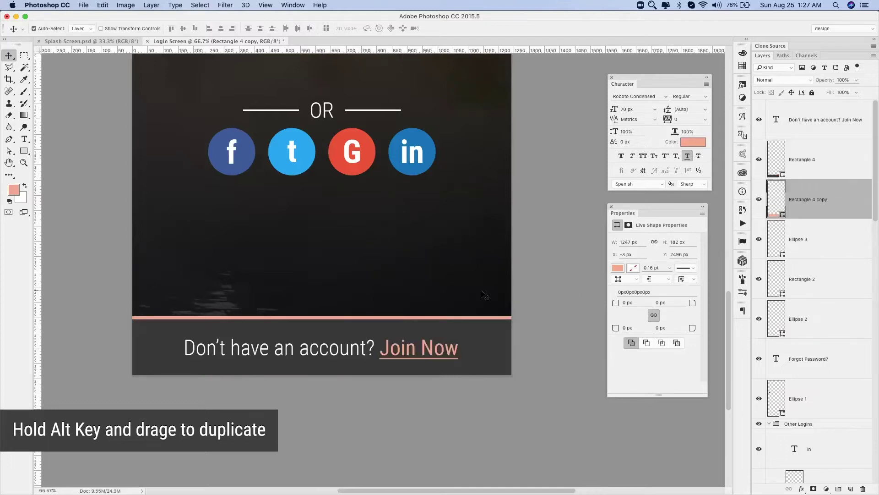
{"action": "key", "text": "Down"}
{"action": "key", "text": "Down"}
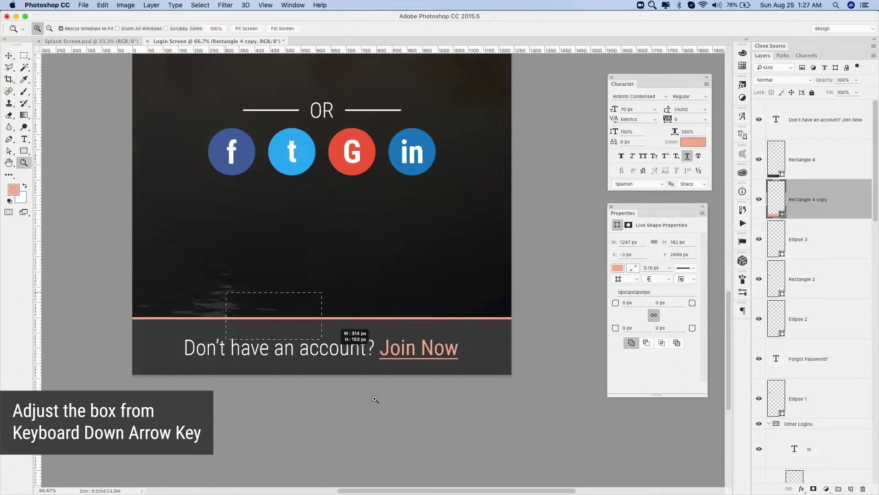
{"action": "scroll", "coordinate": [535, 403], "scroll_direction": "up", "scroll_amount": 5}
{"action": "key", "text": "Down"}
{"action": "key", "text": "Down"}
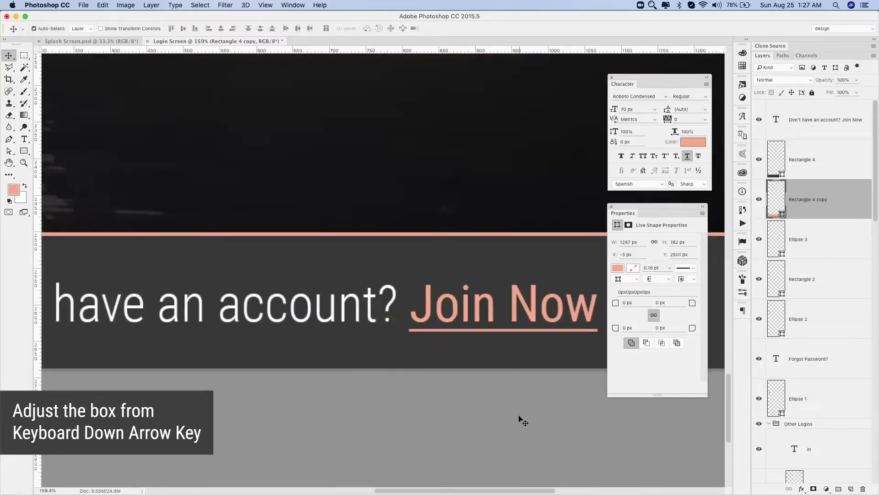
{"action": "key", "text": "Down"}
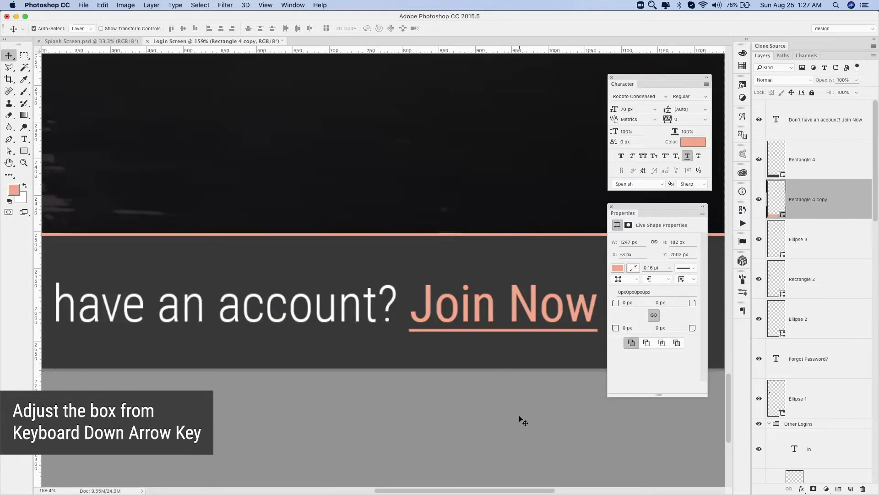
{"action": "key", "text": "super+minus"}
{"action": "key", "text": "super+minus"}
{"action": "key", "text": "super+minus"}
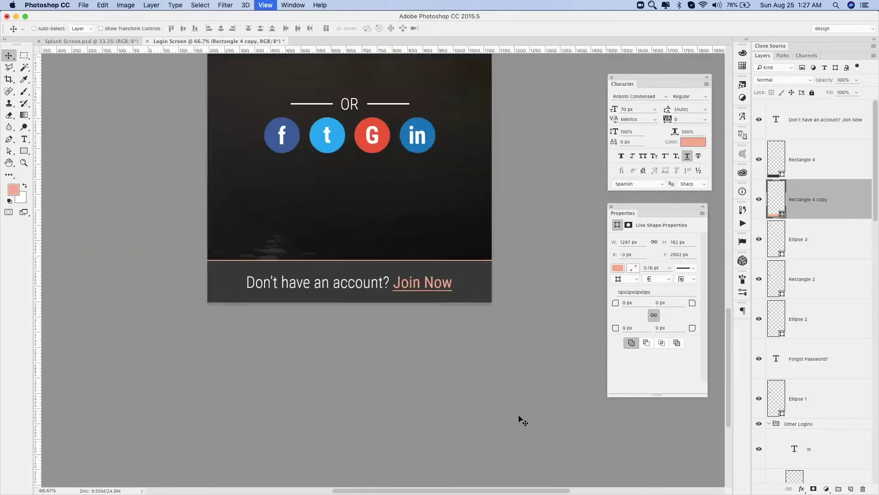
{"action": "key", "text": "super+minus"}
{"action": "key", "text": "super+0"}
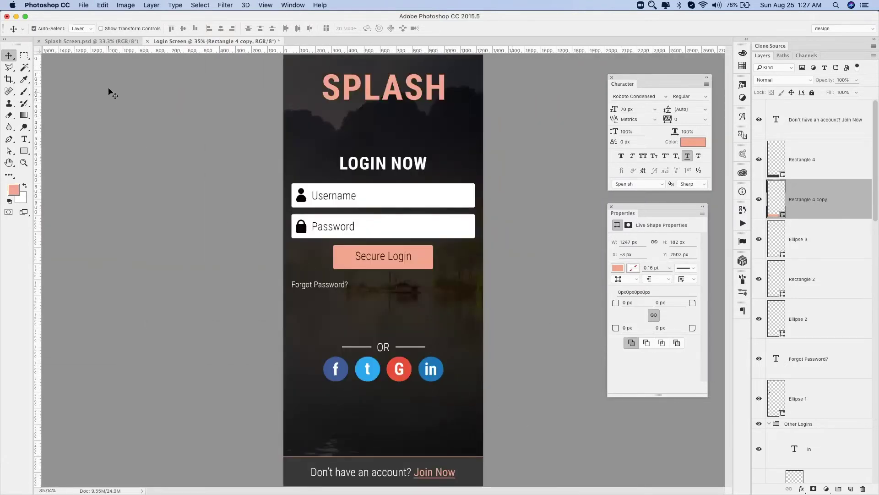
Save the document as Login Screen.psd with maximised compatibility.
{"action": "left_click", "coordinate": [88, 6]}
{"action": "left_click", "coordinate": [108, 89]}
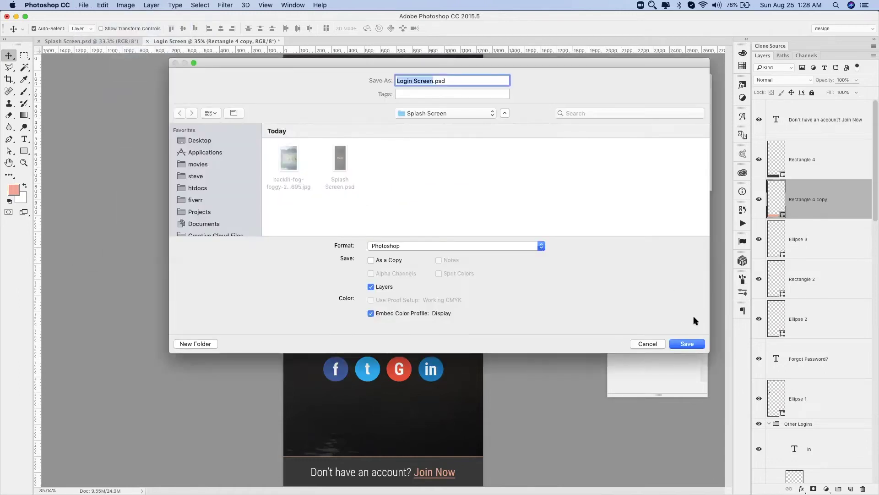
{"action": "left_click", "coordinate": [685, 344]}
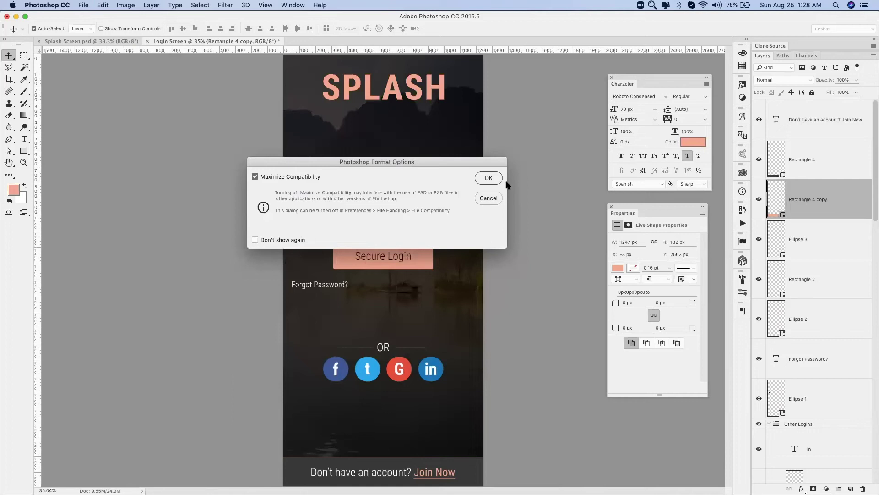
{"action": "left_click", "coordinate": [489, 179]}
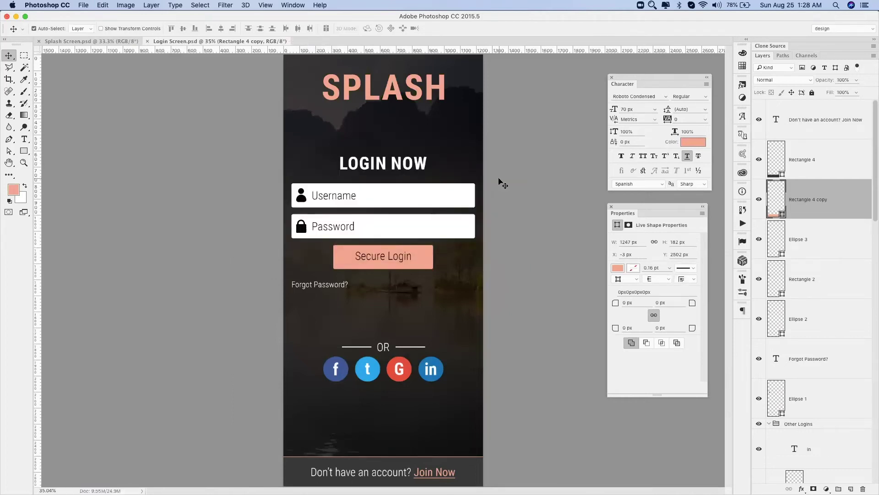
Save a copy of the login design as Join Now.psd in Photoshop format.
{"action": "left_click", "coordinate": [84, 5]}
{"action": "left_click", "coordinate": [133, 136]}
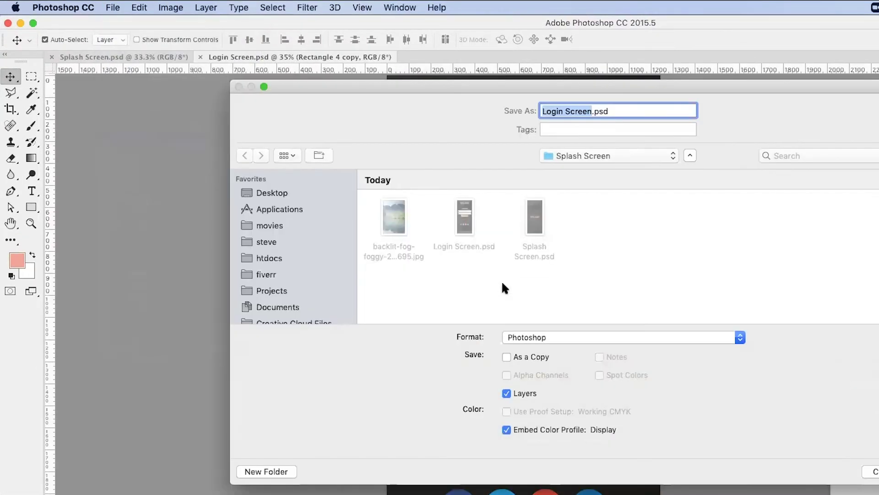
{"action": "type", "text": "Join Now"}
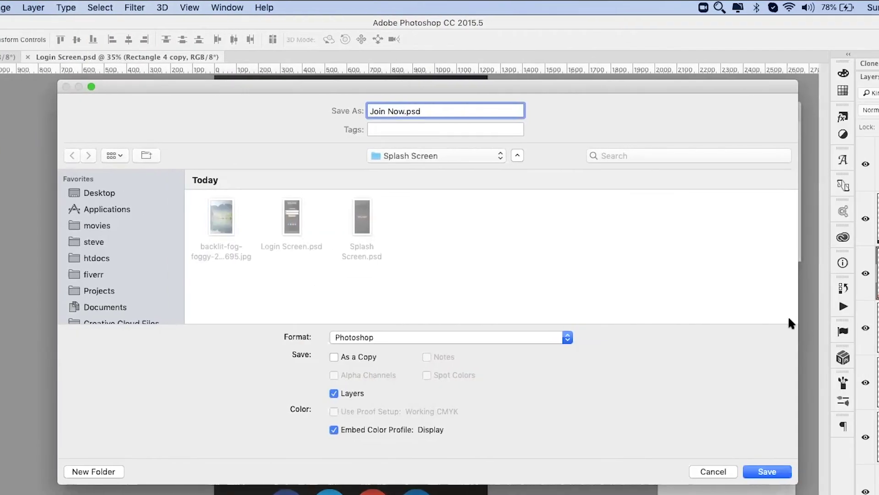
{"action": "left_click", "coordinate": [766, 468]}
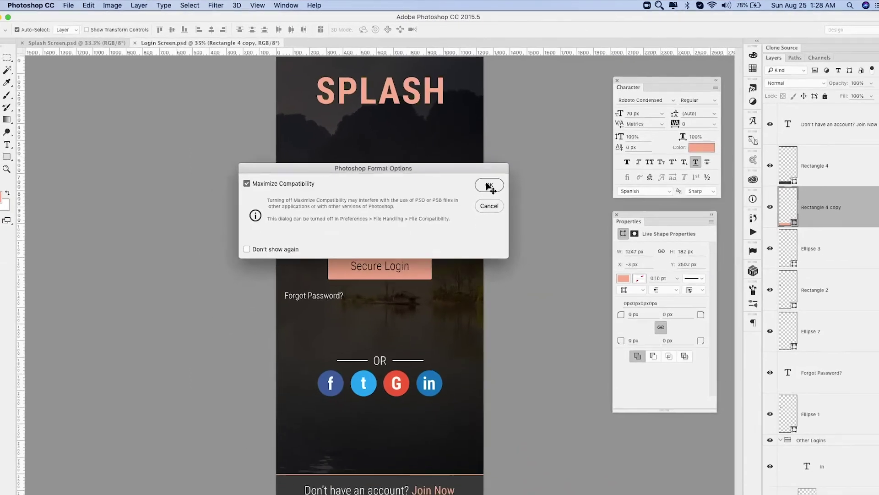
{"action": "left_click", "coordinate": [489, 185]}
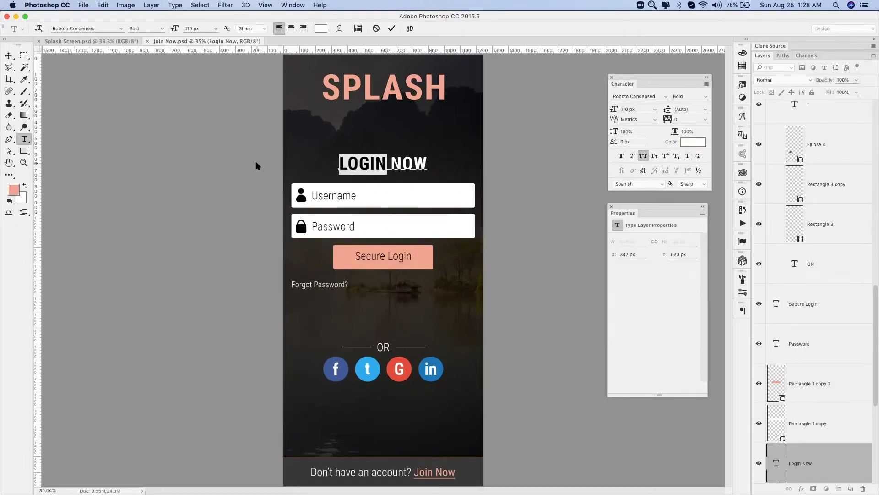
Change the heading text to SIGNUP and centre it horizontally on the canvas.
{"action": "key", "text": "BackSpace"}
{"action": "type", "text": "SIGNUP"}
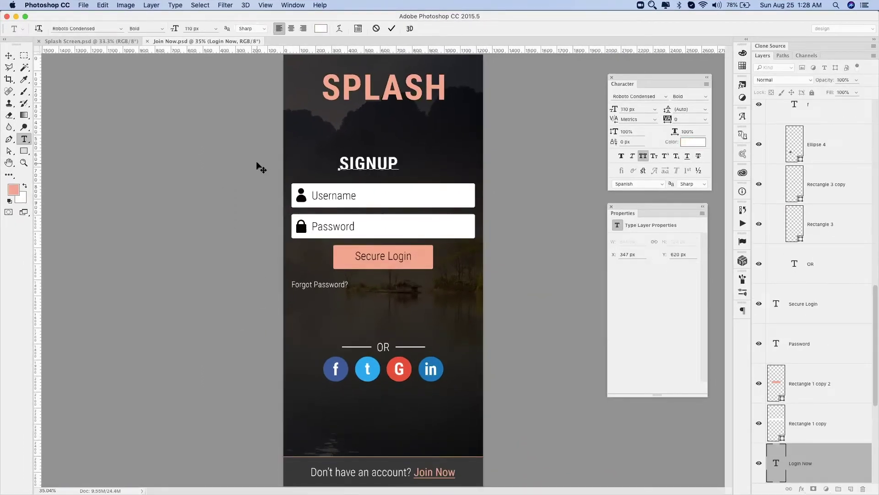
{"action": "key", "text": "ctrl+Return"}
{"action": "left_click", "coordinate": [9, 55]}
{"action": "left_click", "coordinate": [211, 6]}
{"action": "left_click", "coordinate": [201, 14]}
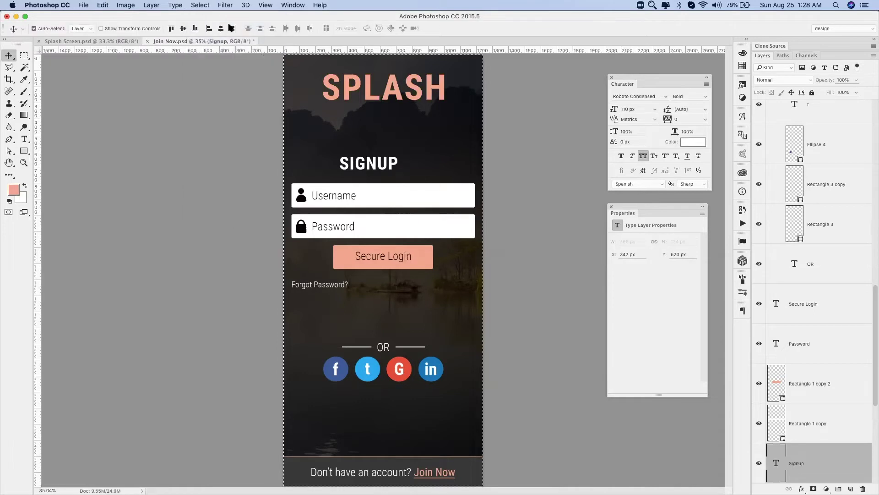
{"action": "left_click", "coordinate": [221, 29]}
{"action": "left_click", "coordinate": [201, 5]}
{"action": "left_click", "coordinate": [204, 25]}
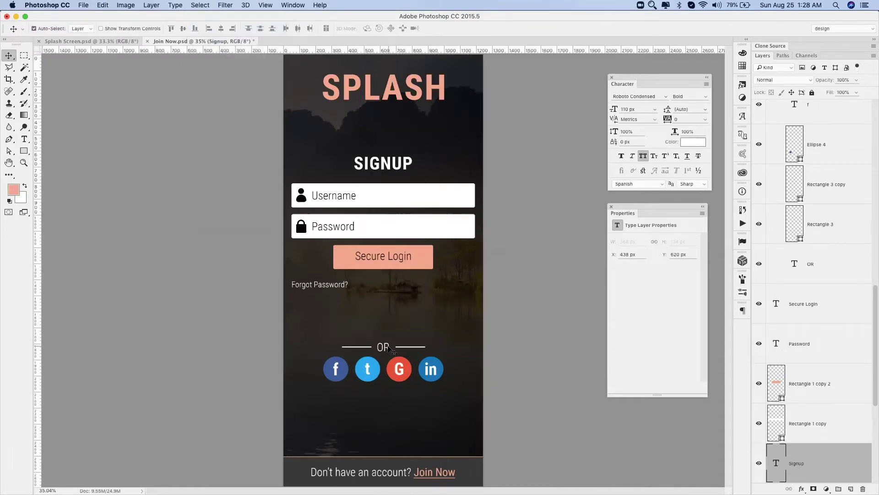
{"action": "left_click", "coordinate": [316, 335]}
Move the OR divider and social login icons down toward the footer.
{"action": "left_click", "coordinate": [397, 259]}
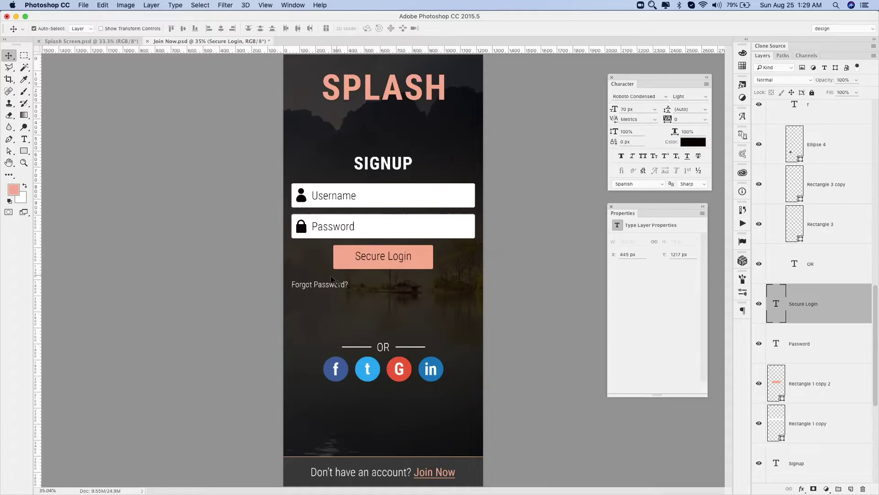
{"action": "left_click_drag", "start_coordinate": [429, 260], "coordinate": [428, 320]}
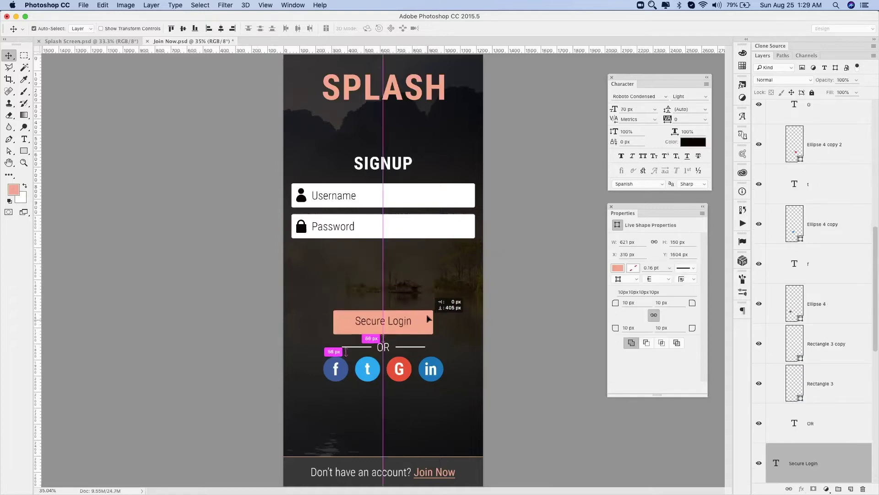
{"action": "left_click", "coordinate": [820, 371]}
{"action": "scroll", "coordinate": [818, 362], "scroll_direction": "up", "scroll_amount": 4}
{"action": "scroll", "coordinate": [819, 358], "scroll_direction": "up", "scroll_amount": 3}
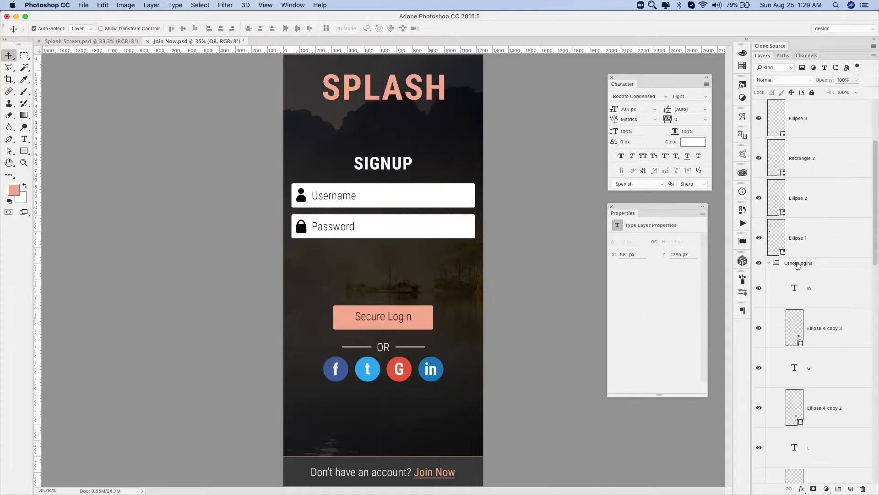
{"action": "left_click", "coordinate": [778, 263]}
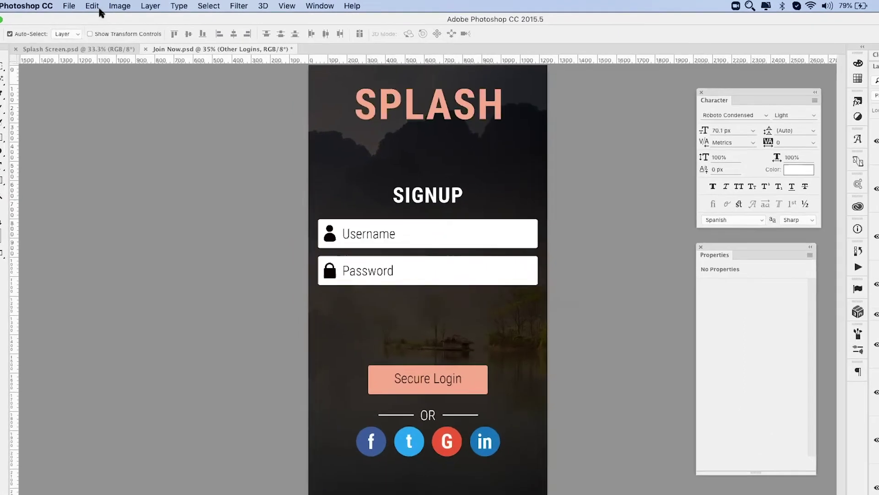
{"action": "left_click", "coordinate": [103, 5]}
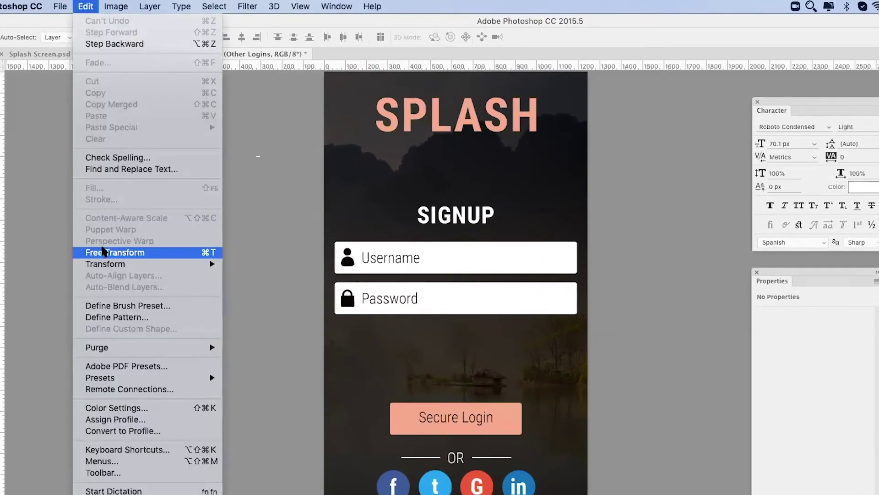
{"action": "left_click", "coordinate": [107, 252]}
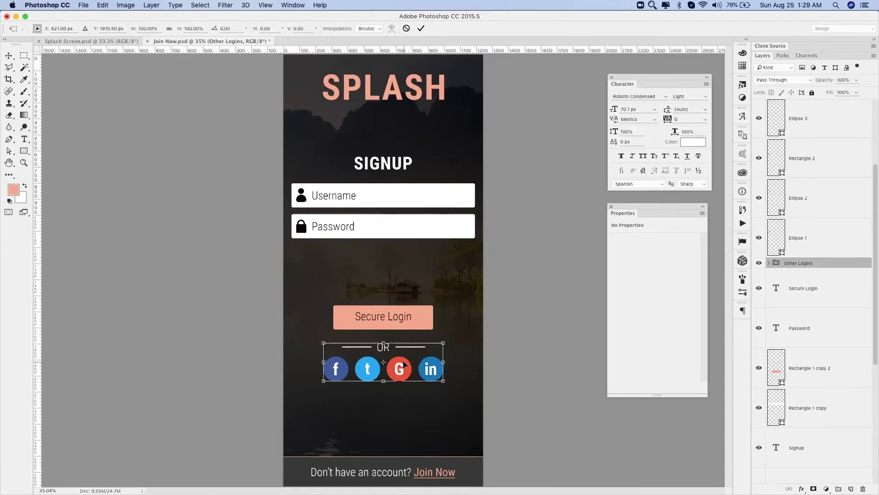
{"action": "left_click_drag", "start_coordinate": [402, 380], "coordinate": [403, 423]}
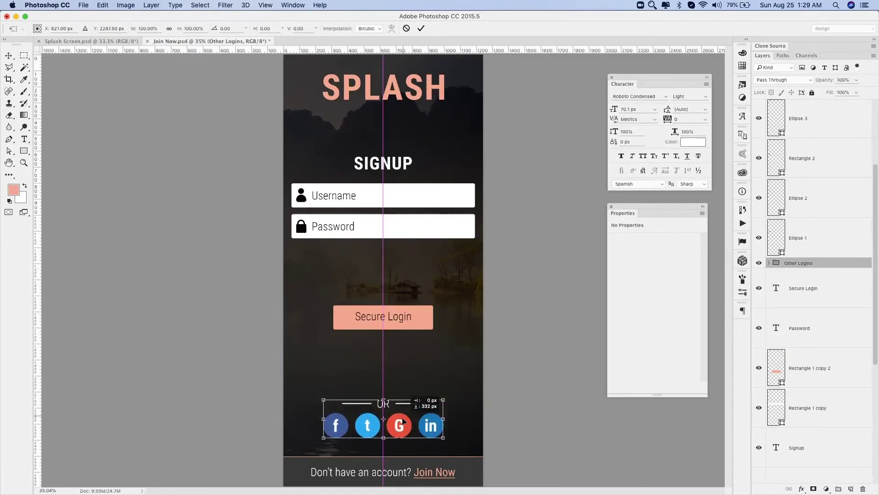
{"action": "left_click", "coordinate": [422, 29]}
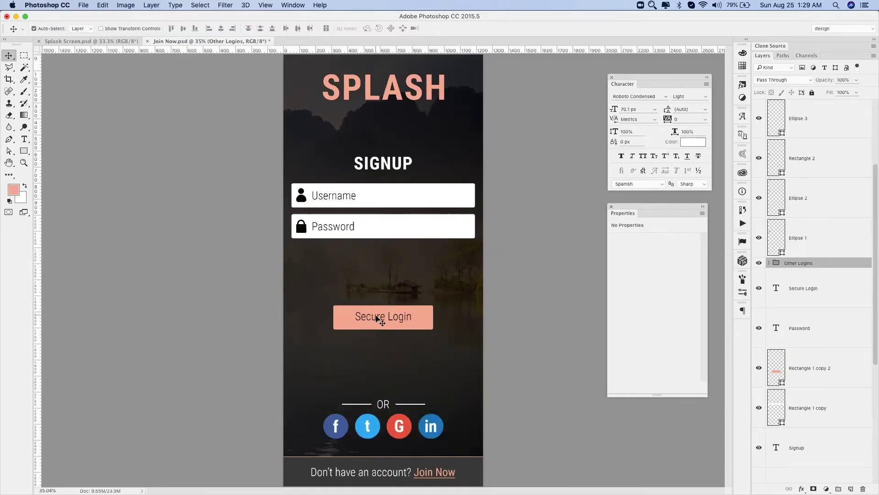
Shift the Secure Login button about 92 px lower and the Username/Password fields down.
{"action": "left_click", "coordinate": [379, 316]}
{"action": "left_click", "coordinate": [349, 314], "text": "shift"}
{"action": "left_click_drag", "start_coordinate": [350, 314], "coordinate": [351, 359]}
{"action": "left_click", "coordinate": [348, 226]}
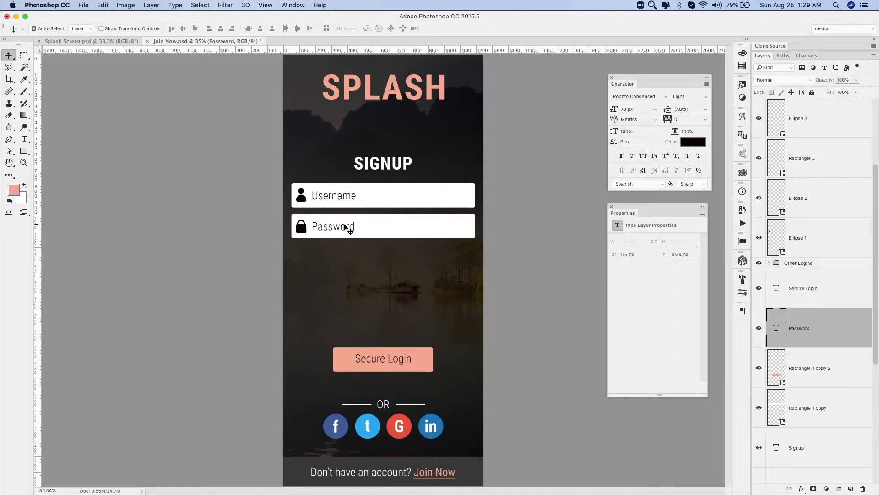
{"action": "left_click", "coordinate": [452, 196], "text": "shift"}
{"action": "left_click_drag", "start_coordinate": [452, 196], "coordinate": [450, 243]}
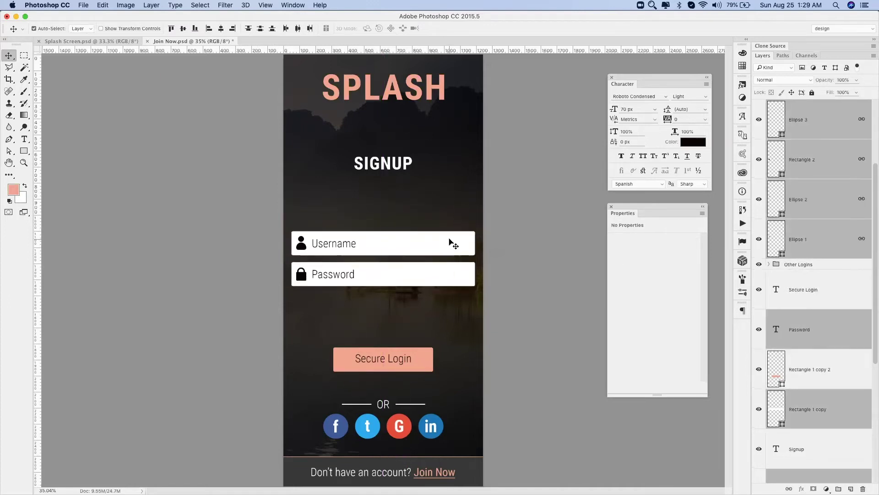
{"action": "left_click_drag", "start_coordinate": [391, 164], "coordinate": [390, 158]}
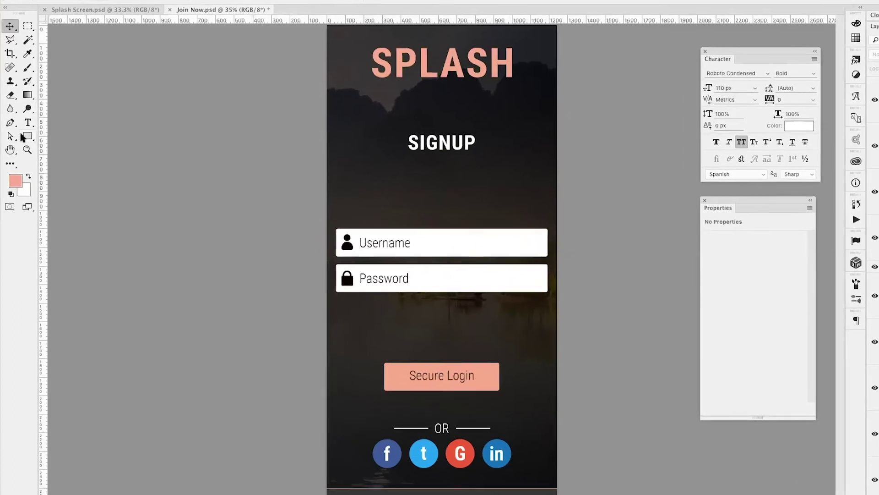
Draw a salmon circle below the SIGNUP heading and push the fields lower.
{"action": "right_click", "coordinate": [23, 151]}
{"action": "left_click", "coordinate": [53, 151]}
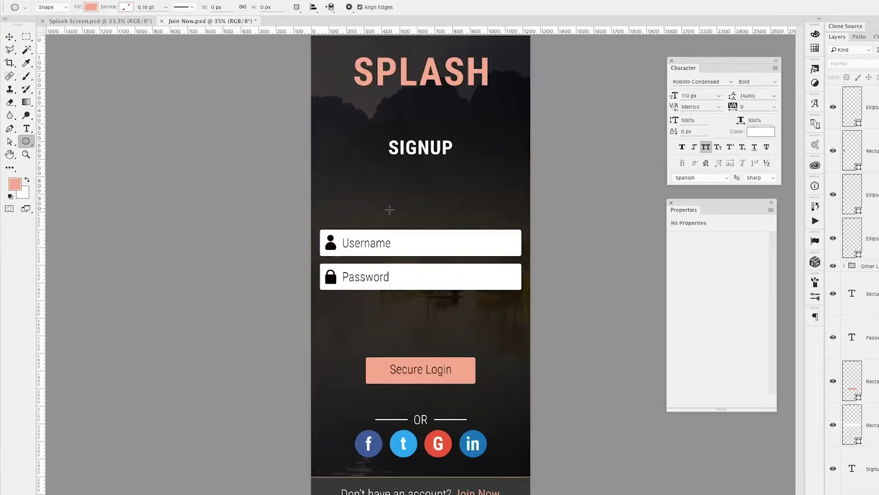
{"action": "left_click_drag", "start_coordinate": [353, 170], "coordinate": [439, 224]}
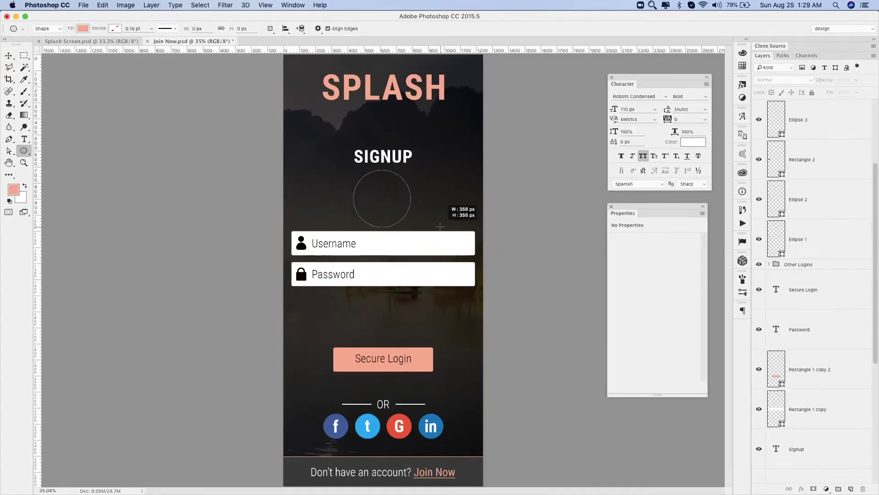
{"action": "key", "text": "z"}
{"action": "left_click_drag", "start_coordinate": [254, 105], "coordinate": [502, 294]}
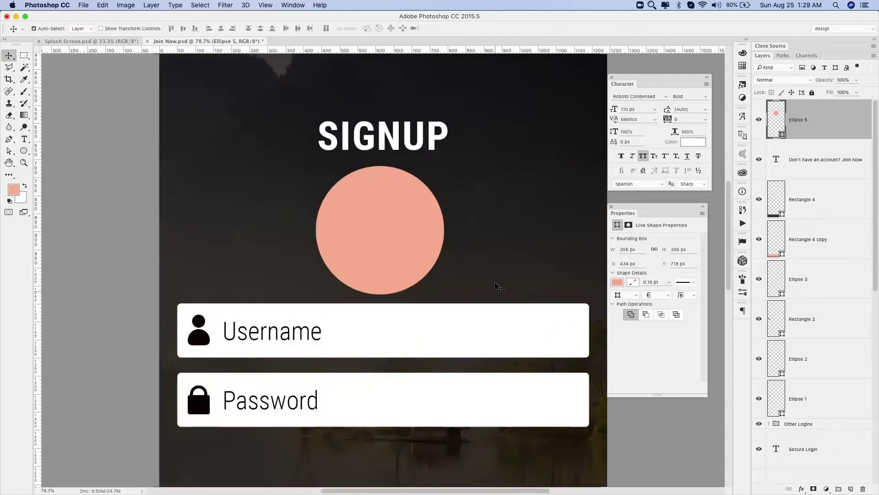
{"action": "key", "text": "v"}
{"action": "scroll", "coordinate": [273, 317], "scroll_direction": "down", "scroll_amount": 5}
{"action": "left_click_drag", "start_coordinate": [315, 314], "coordinate": [189, 157]}
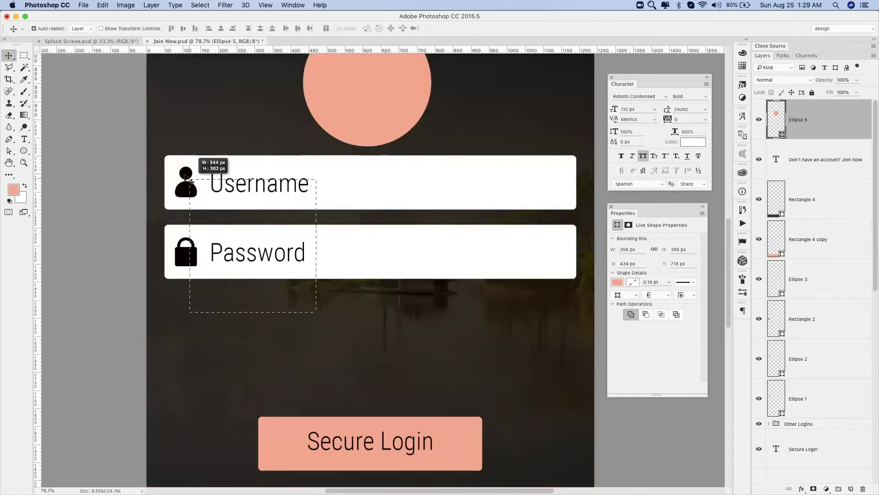
{"action": "left_click_drag", "start_coordinate": [383, 190], "coordinate": [380, 300]}
Copy the Username text under the circle as a centred 'Upload Image' label.
{"action": "left_click", "coordinate": [284, 293]}
{"action": "left_click_drag", "start_coordinate": [244, 295], "coordinate": [367, 165]}
{"action": "key", "text": "t"}
{"action": "double_click", "coordinate": [366, 165]}
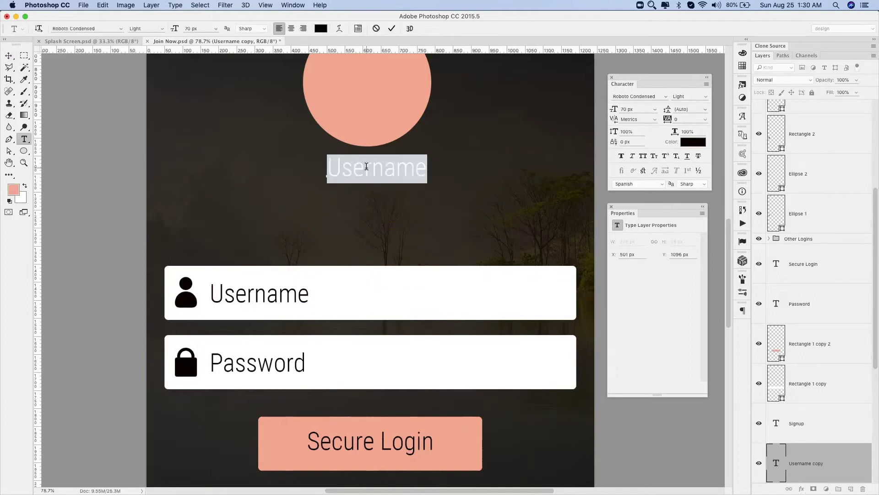
{"action": "type", "text": "Upload Image"}
{"action": "key", "text": "ctrl+Return"}
{"action": "key", "text": "v"}
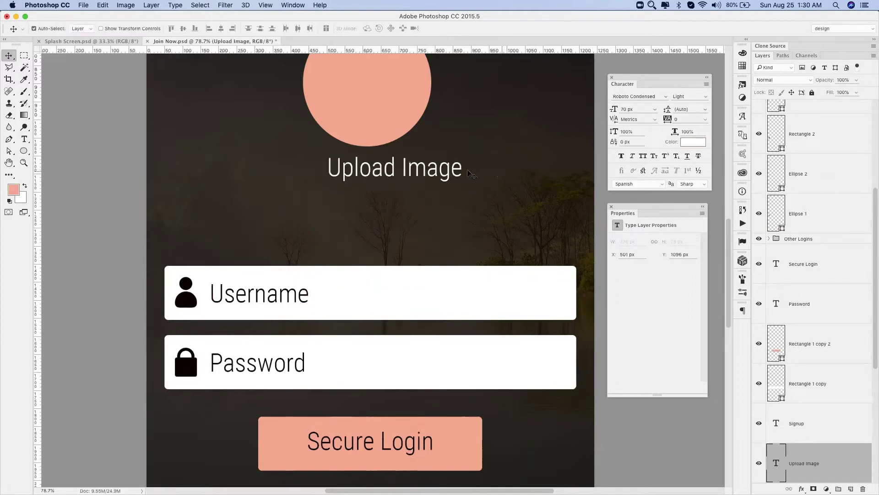
{"action": "left_click", "coordinate": [200, 5]}
{"action": "left_click", "coordinate": [201, 15]}
{"action": "left_click", "coordinate": [221, 28]}
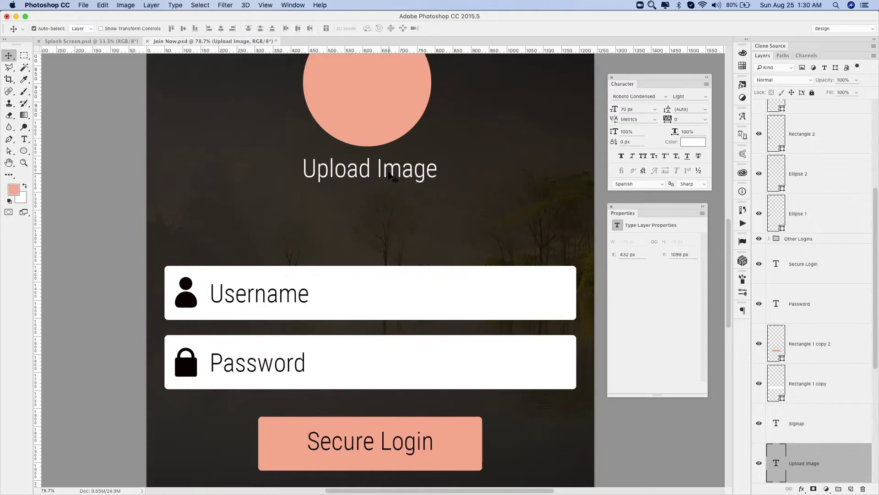
{"action": "scroll", "coordinate": [393, 177], "scroll_direction": "up", "scroll_amount": 3}
{"action": "scroll", "coordinate": [392, 176], "scroll_direction": "up", "scroll_amount": 2}
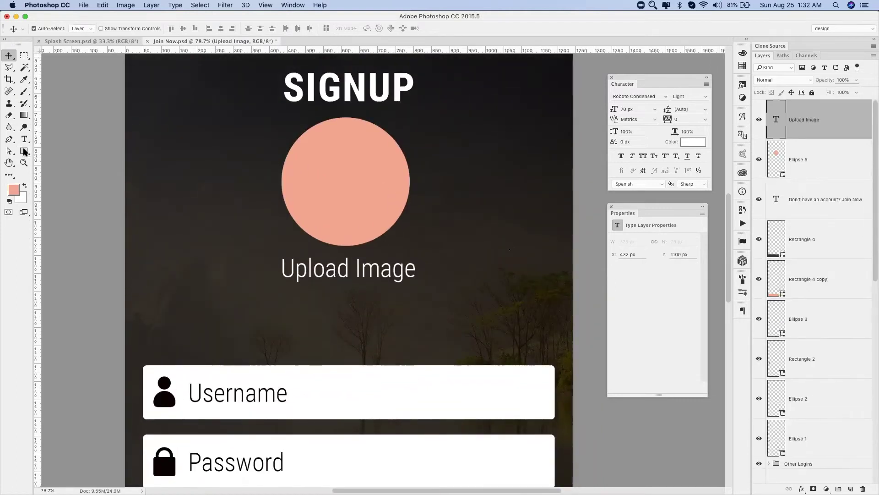
Draw a rectangle inside the circle with no fill and a 4 pt outline.
{"action": "key", "text": "u"}
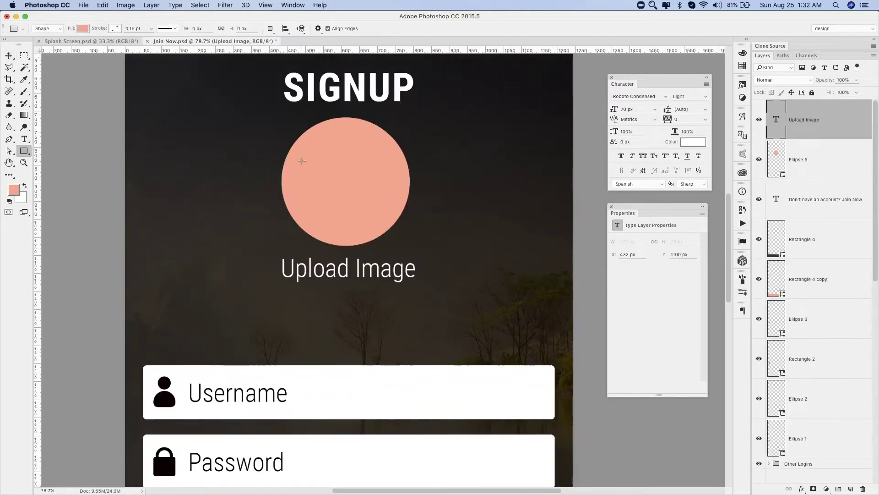
{"action": "left_click_drag", "start_coordinate": [306, 161], "coordinate": [388, 206]}
{"action": "left_click", "coordinate": [618, 268]}
{"action": "left_click", "coordinate": [620, 288]}
{"action": "left_click", "coordinate": [634, 268]}
{"action": "left_click", "coordinate": [663, 317]}
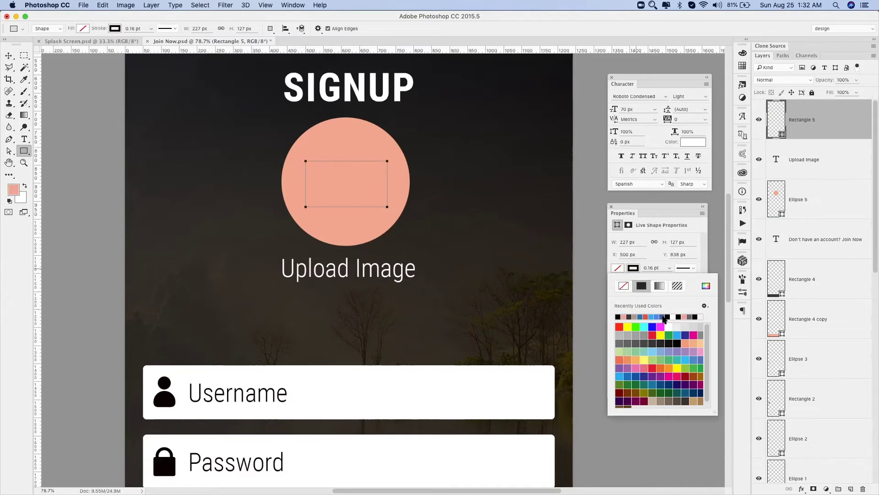
{"action": "left_click", "coordinate": [664, 268]}
{"action": "type", "text": "2"}
{"action": "key", "text": "Return"}
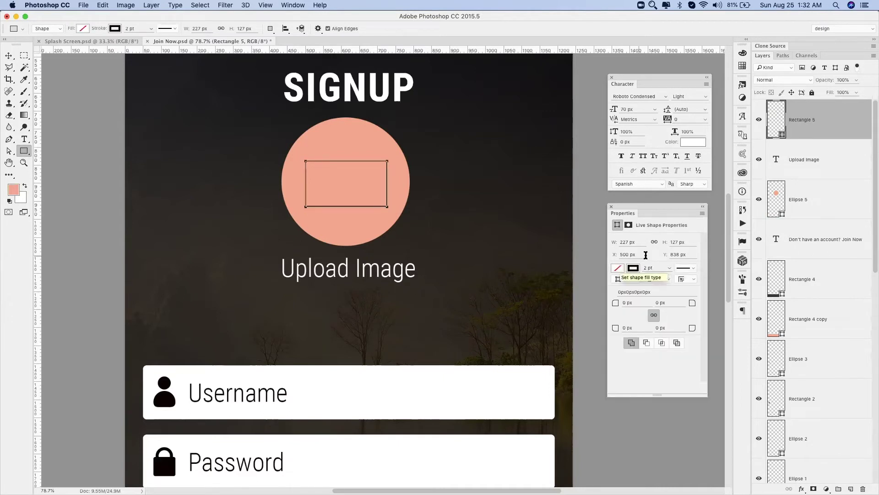
{"action": "type", "text": "4"}
{"action": "key", "text": "Return"}
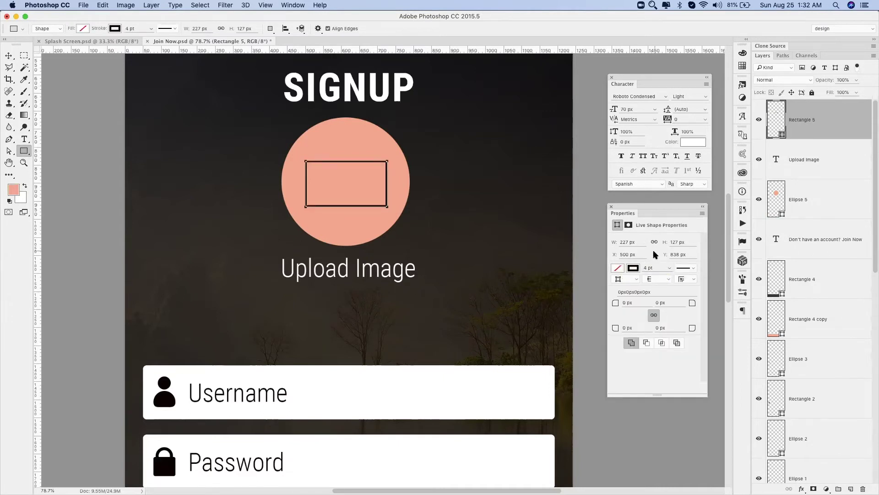
Colour the rectangle outline dark grey and stretch it to 140 px tall.
{"action": "left_click", "coordinate": [633, 268]}
{"action": "left_click", "coordinate": [705, 285]}
{"action": "left_click", "coordinate": [263, 221]}
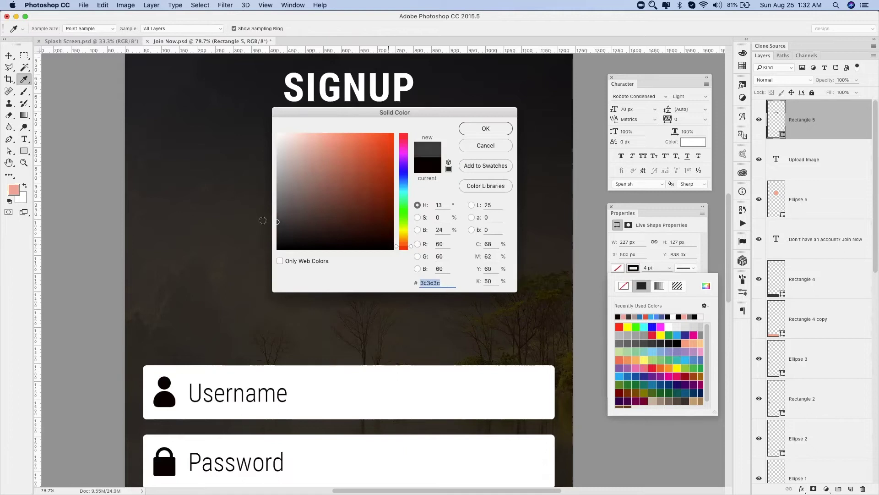
{"action": "left_click", "coordinate": [499, 129]}
{"action": "key", "text": "ctrl+t"}
{"action": "scroll", "coordinate": [347, 216], "scroll_direction": "up", "scroll_amount": 3}
{"action": "scroll", "coordinate": [347, 216], "scroll_direction": "up", "scroll_amount": 3}
{"action": "left_click_drag", "start_coordinate": [383, 172], "coordinate": [384, 159]}
{"action": "key", "text": "Return"}
{"action": "scroll", "coordinate": [370, 209], "scroll_direction": "right", "scroll_amount": 1}
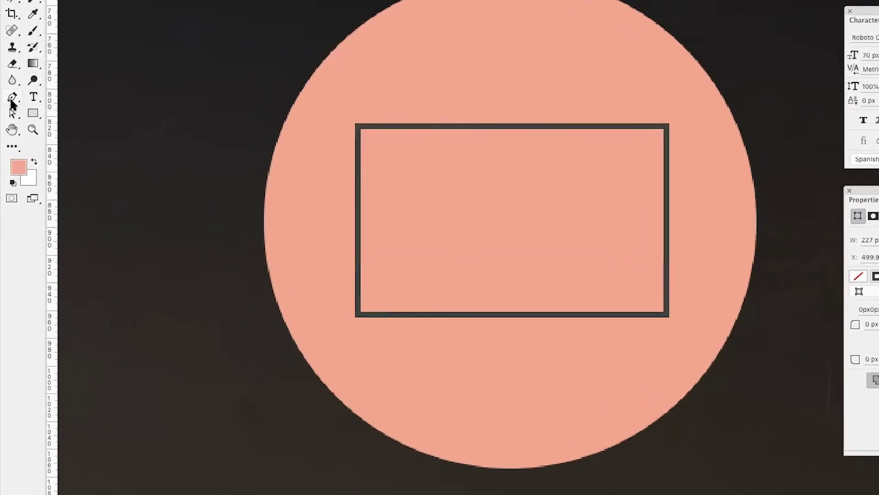
Set the Pen tool to Shape mode and start the mountain line inside the rectangle.
{"action": "left_click", "coordinate": [9, 139]}
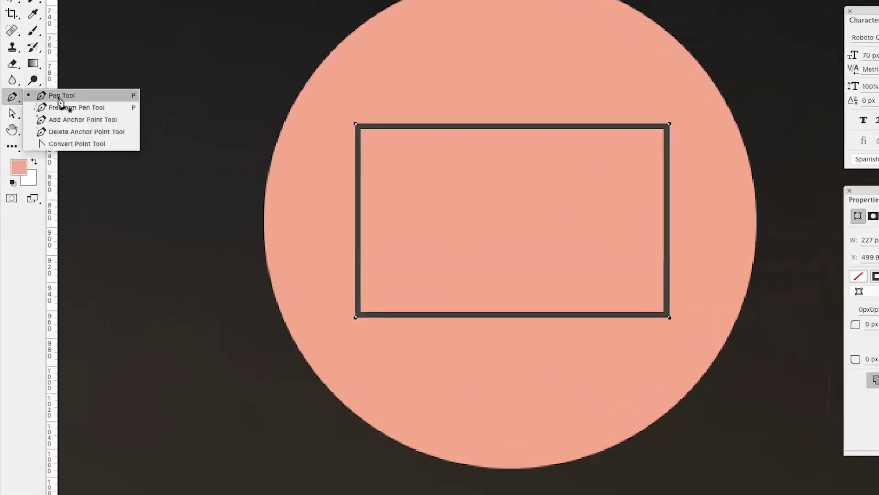
{"action": "left_click", "coordinate": [59, 98]}
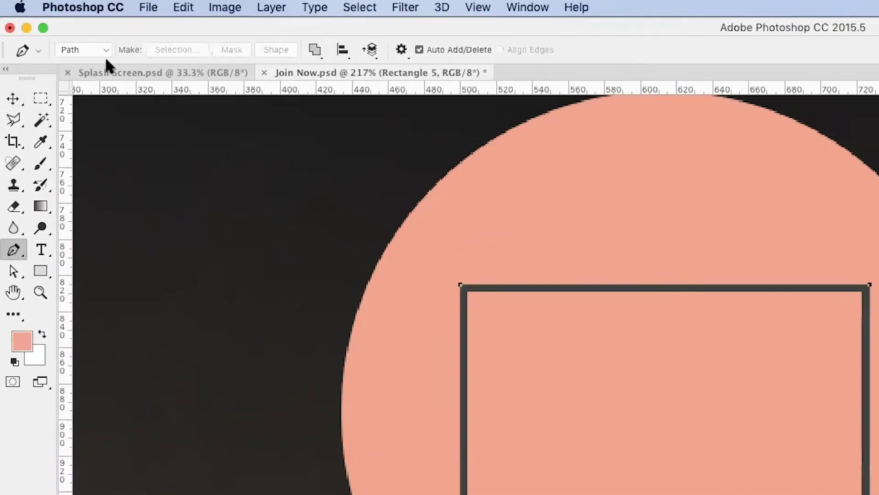
{"action": "left_click", "coordinate": [106, 58]}
{"action": "left_click", "coordinate": [99, 36]}
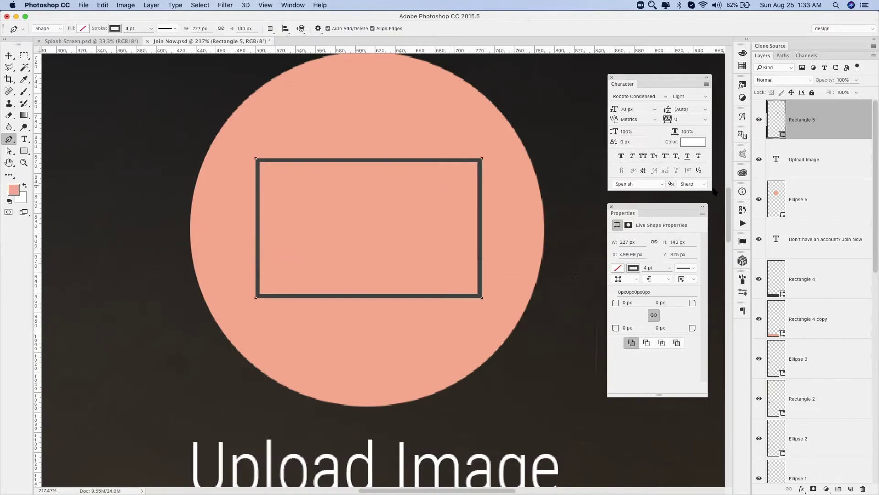
{"action": "left_click", "coordinate": [850, 489]}
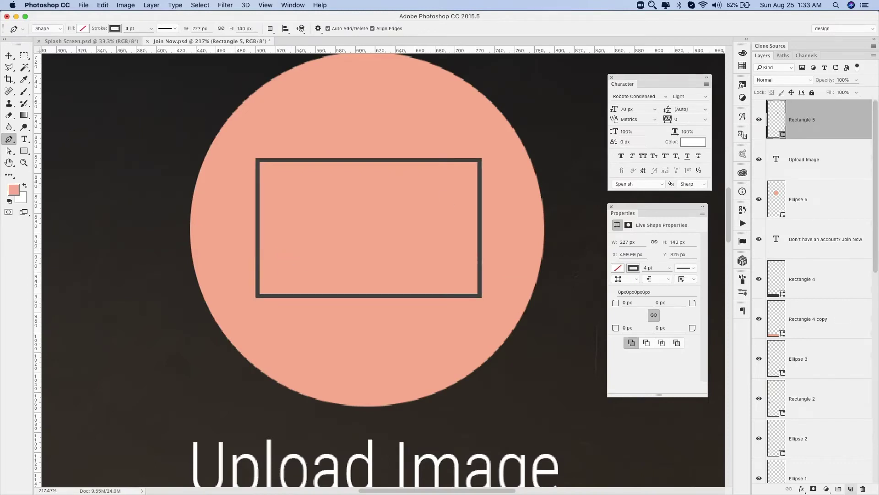
{"action": "left_click", "coordinate": [269, 267]}
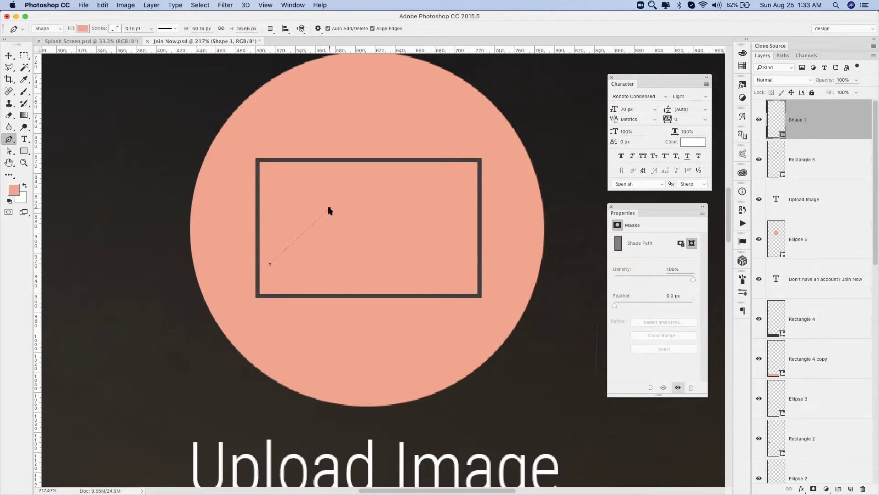
{"action": "key", "text": "v"}
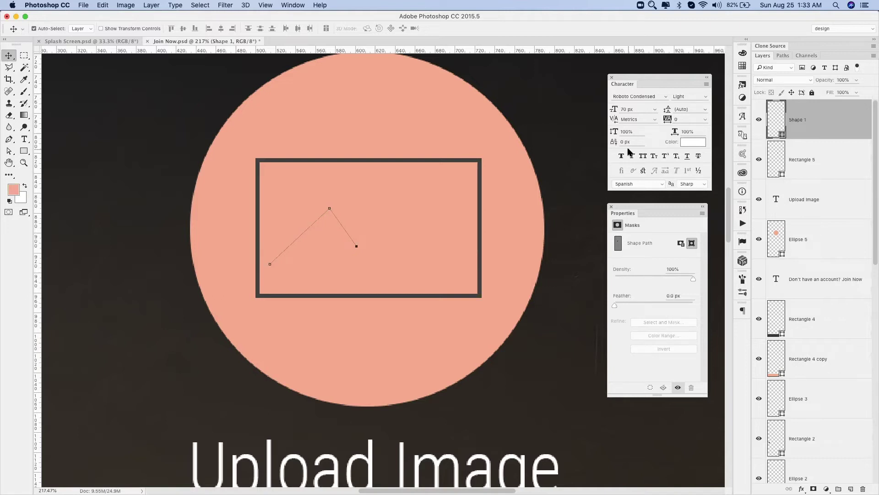
{"action": "key", "text": "p"}
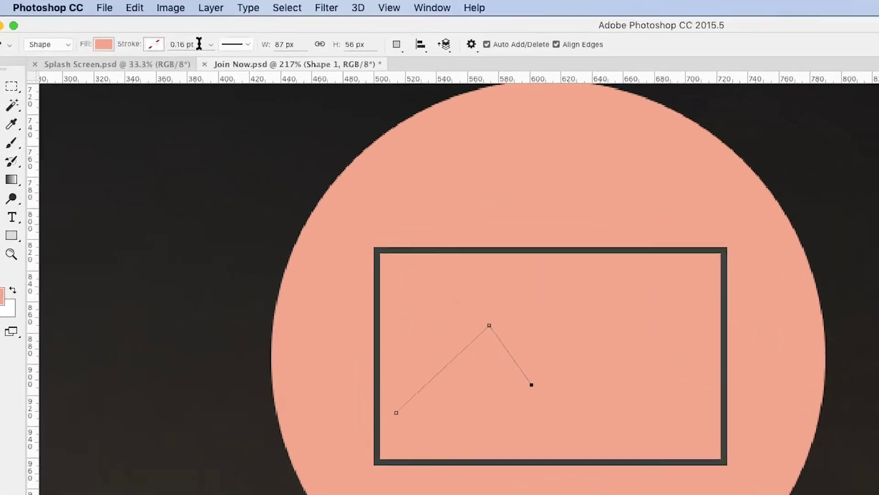
Give the mountain line no fill and a dark 4 pt stroke, nudged about 20 px right.
{"action": "left_click", "coordinate": [129, 29]}
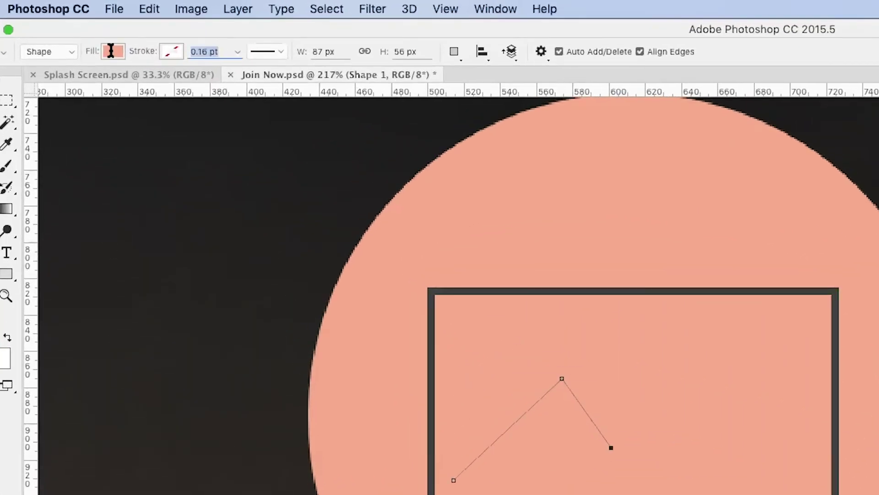
{"action": "left_click", "coordinate": [115, 54]}
{"action": "left_click", "coordinate": [41, 83]}
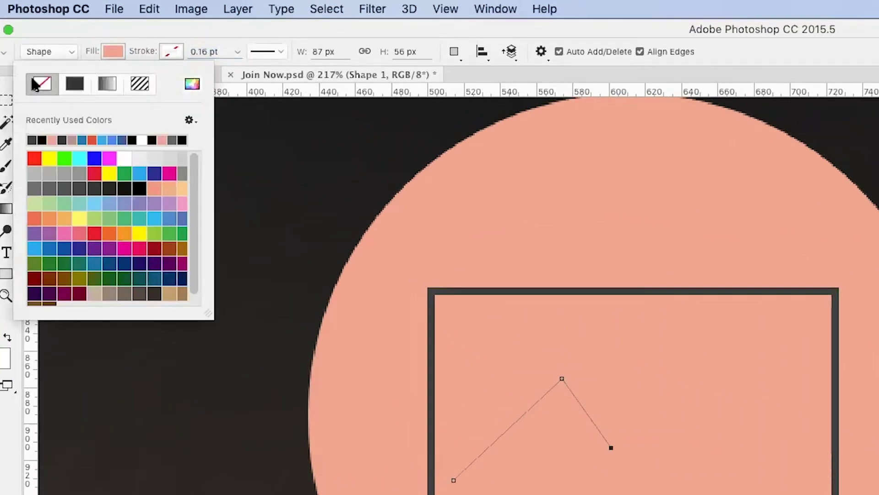
{"action": "left_click", "coordinate": [183, 52]}
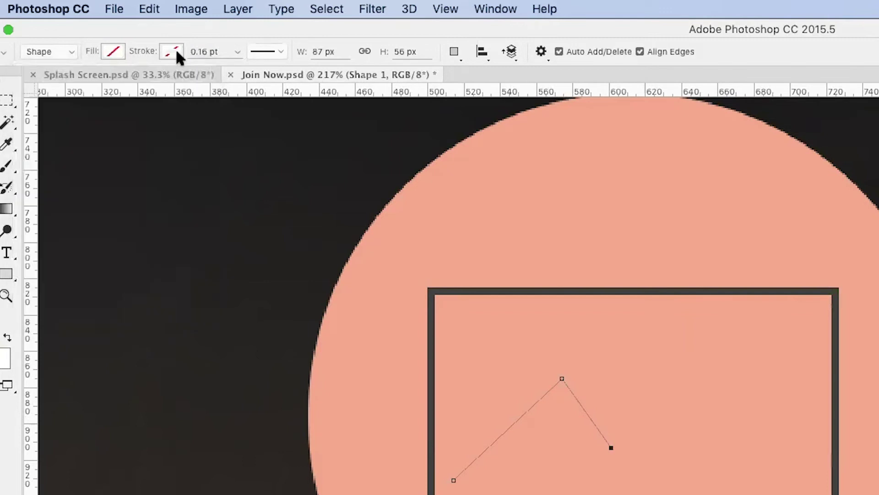
{"action": "left_click", "coordinate": [174, 53]}
{"action": "left_click", "coordinate": [90, 139]}
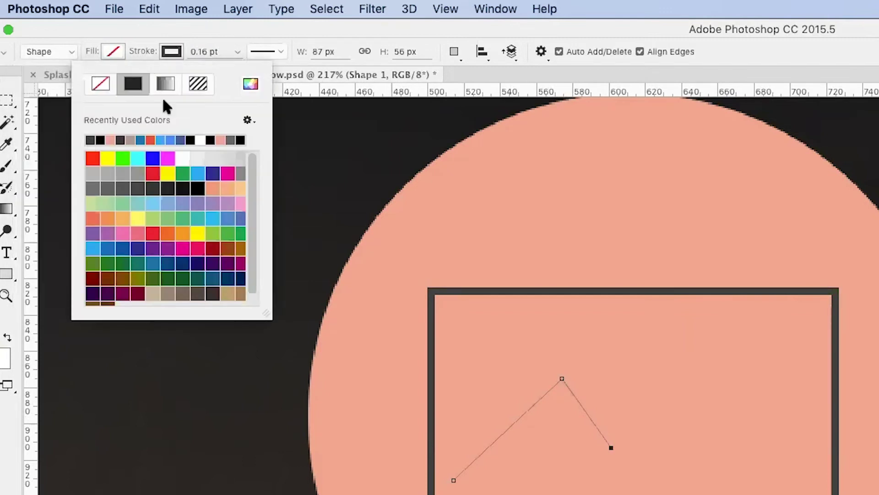
{"action": "left_click", "coordinate": [224, 52]}
{"action": "left_click", "coordinate": [198, 48]}
{"action": "type", "text": "4"}
{"action": "key", "text": "Return"}
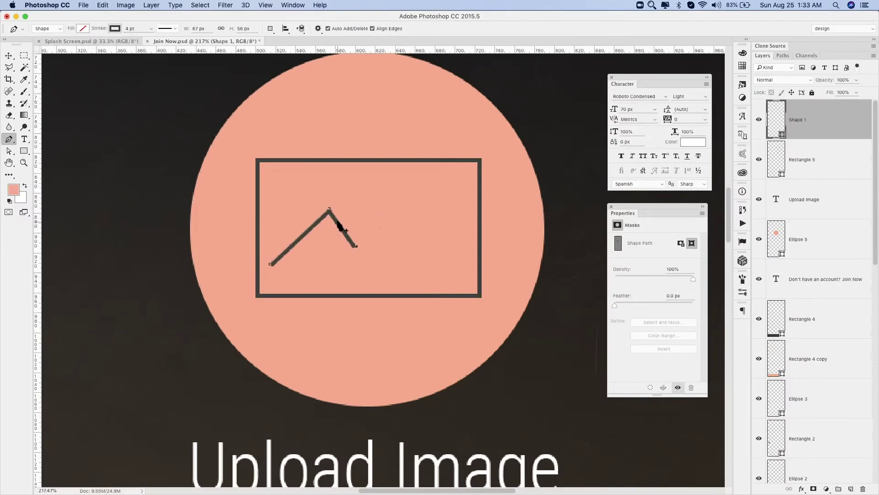
{"action": "key", "text": "v"}
{"action": "left_click_drag", "start_coordinate": [339, 225], "coordinate": [346, 225]}
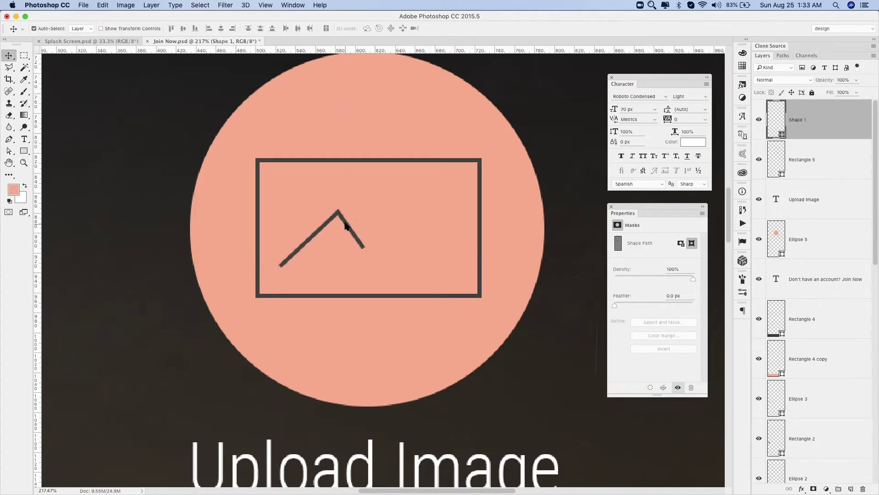
Undo a stray extra segment and begin a second peak line on the first.
{"action": "left_click", "coordinate": [8, 140]}
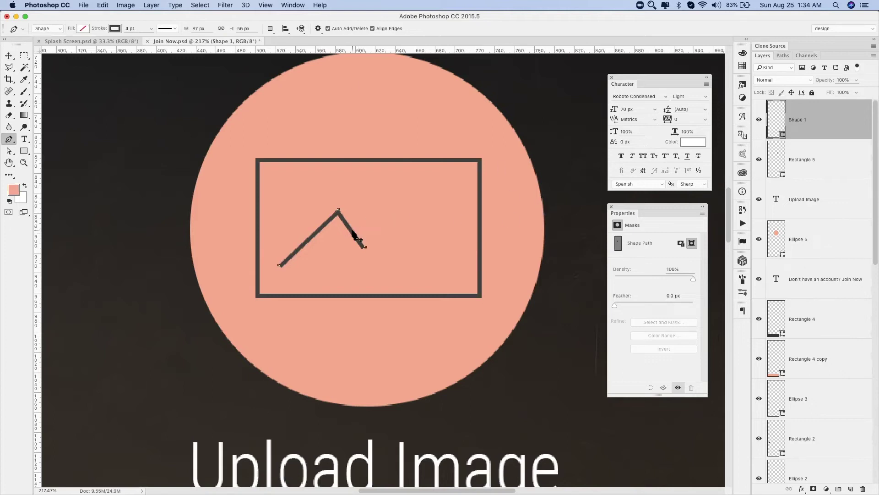
{"action": "left_click", "coordinate": [394, 210]}
{"action": "key", "text": "super+z"}
{"action": "key", "text": "super+z"}
{"action": "key", "text": "super+z"}
{"action": "key", "text": "v"}
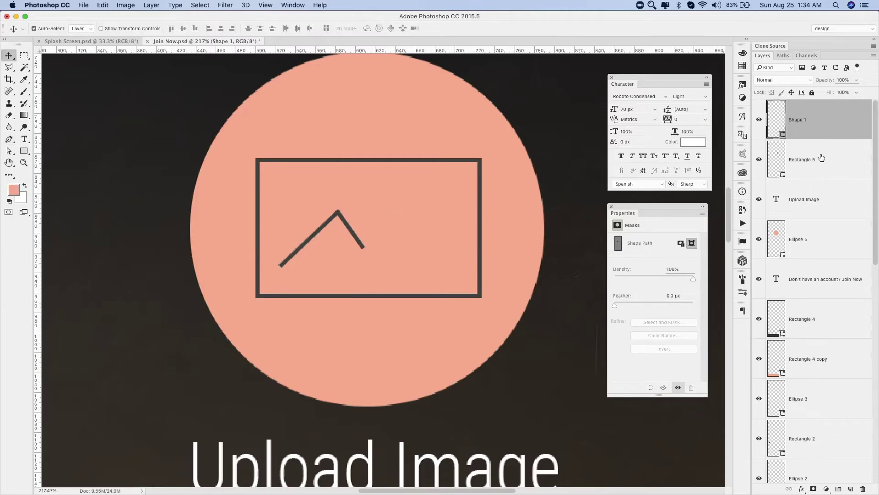
{"action": "left_click", "coordinate": [821, 158]}
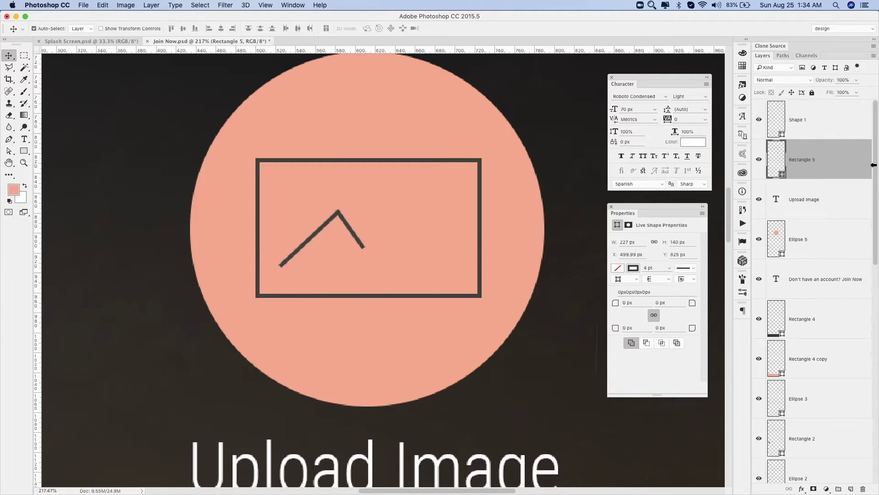
{"action": "left_click", "coordinate": [797, 200]}
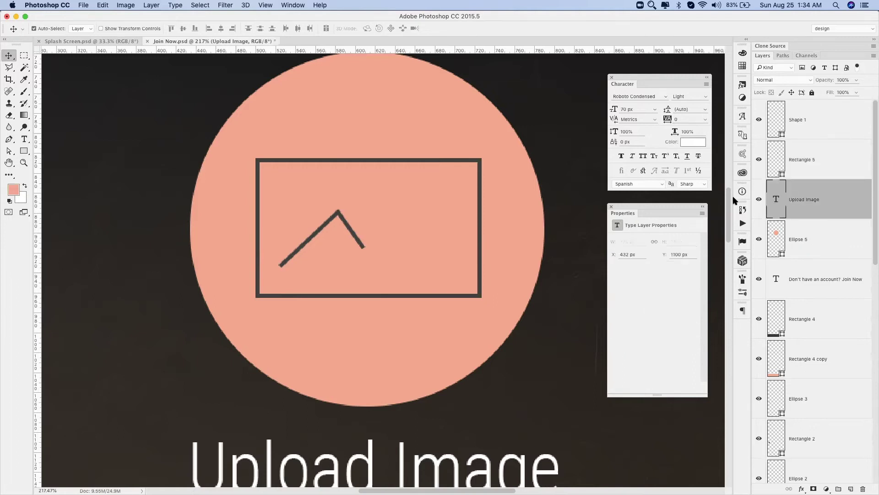
{"action": "left_click", "coordinate": [11, 139]}
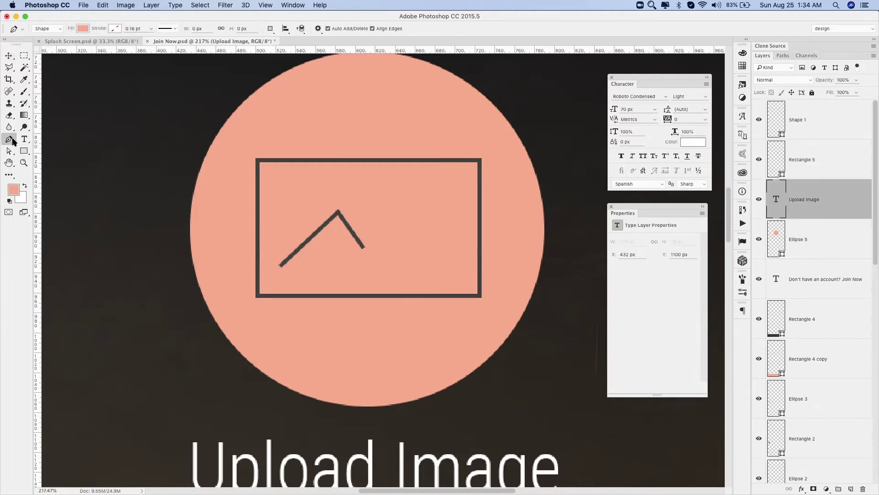
{"action": "left_click", "coordinate": [353, 233]}
Complete the second peak and give it no fill with a dark 4 pt stroke.
{"action": "left_click", "coordinate": [392, 207]}
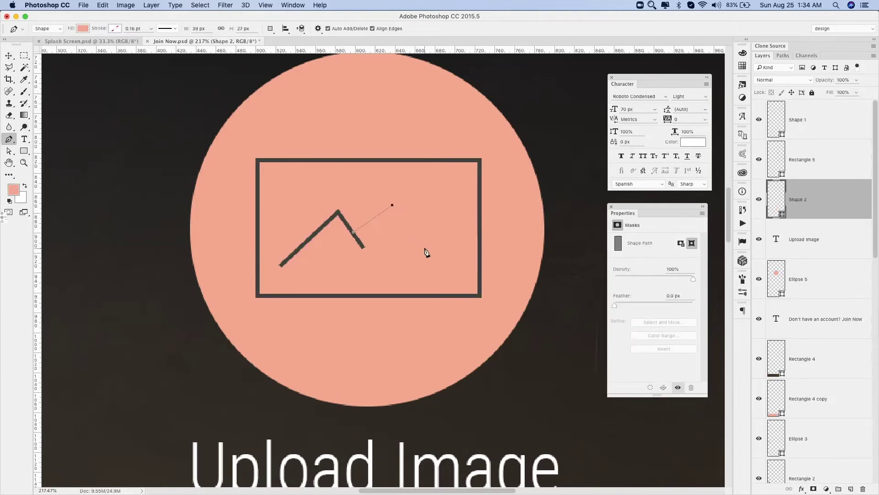
{"action": "left_click", "coordinate": [415, 242]}
{"action": "key", "text": "v"}
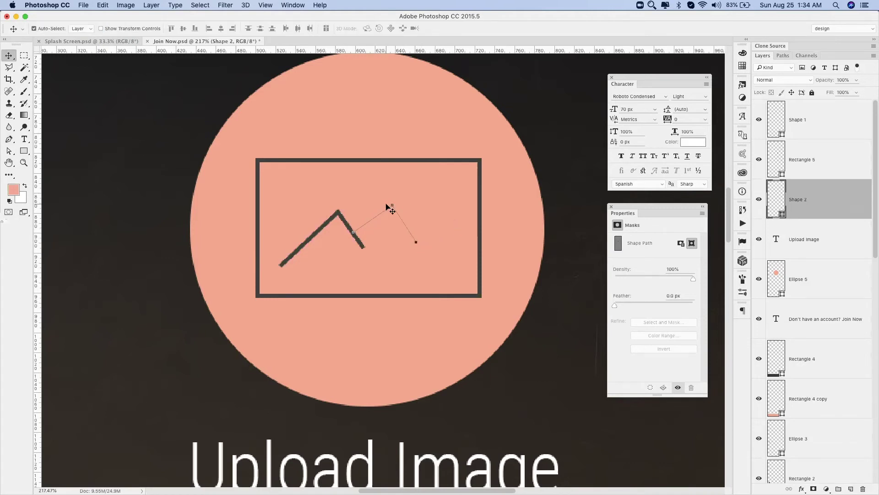
{"action": "key", "text": "p"}
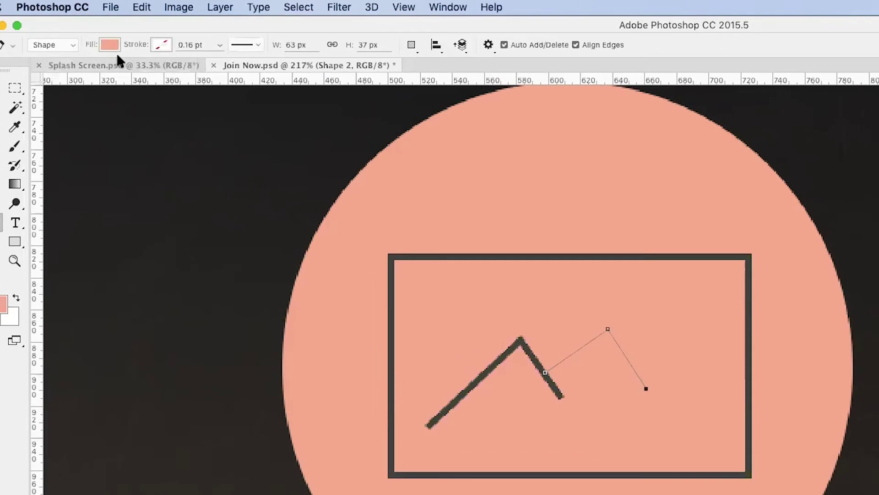
{"action": "left_click", "coordinate": [88, 29]}
{"action": "left_click", "coordinate": [46, 73]}
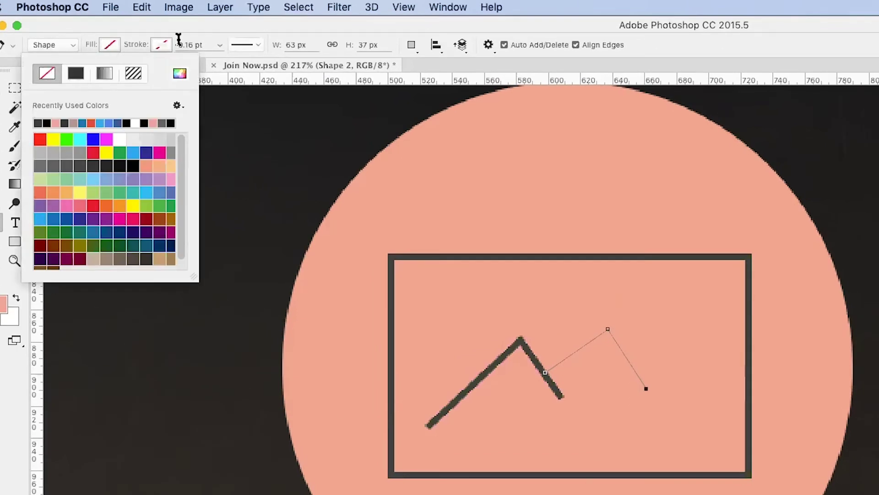
{"action": "left_click", "coordinate": [161, 46]}
{"action": "left_click", "coordinate": [91, 123]}
{"action": "left_click", "coordinate": [213, 45]}
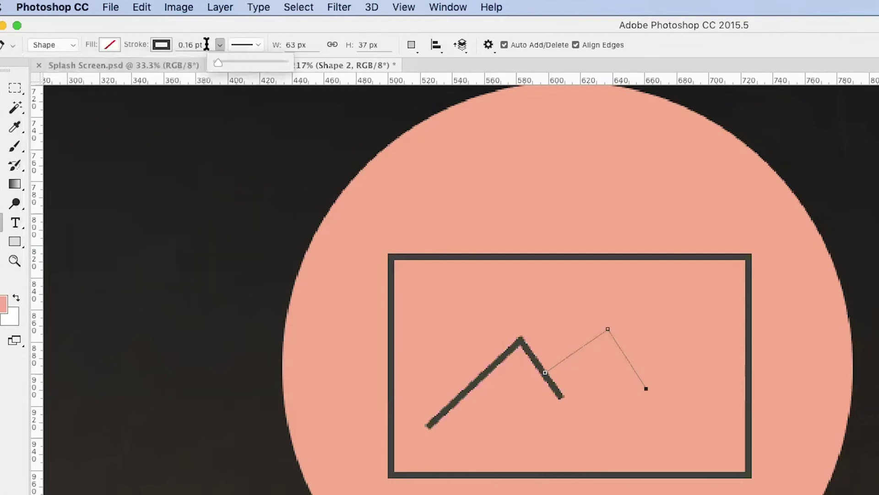
{"action": "type", "text": "4"}
{"action": "key", "text": "Return"}
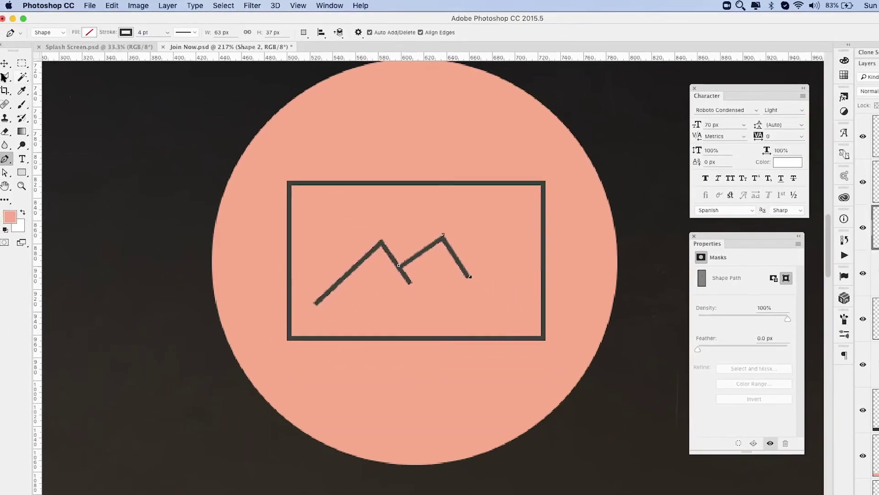
Enlarge both mountain path layers together inside the picture frame.
{"action": "left_click", "coordinate": [8, 57]}
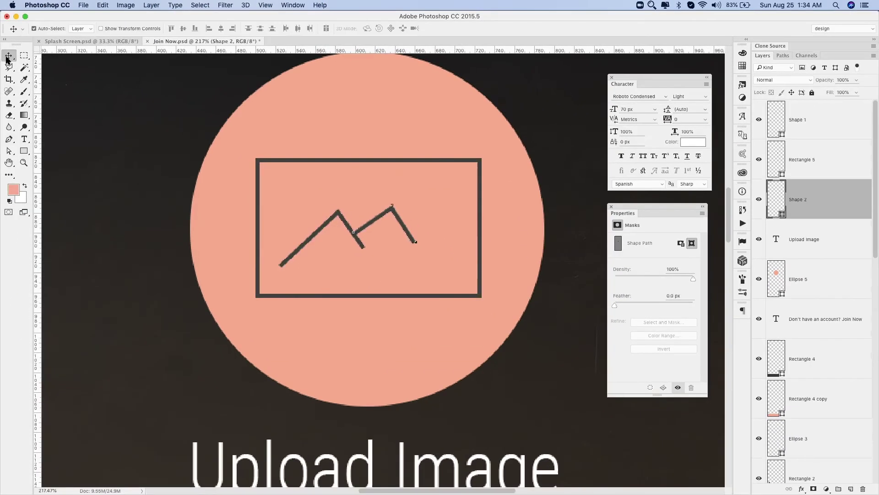
{"action": "left_click", "coordinate": [823, 126], "text": "super"}
{"action": "key", "text": "super+t"}
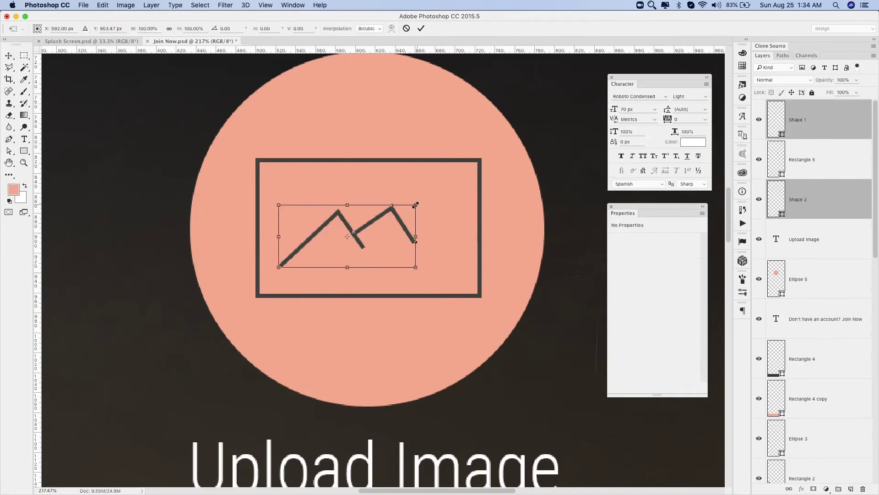
{"action": "mouse_move", "coordinate": [415, 205]}
{"action": "left_mouse_down"}
{"action": "mouse_move", "coordinate": [441, 194]}
{"action": "mouse_move", "coordinate": [433, 218]}
{"action": "left_mouse_up"}
{"action": "key", "text": "Return"}
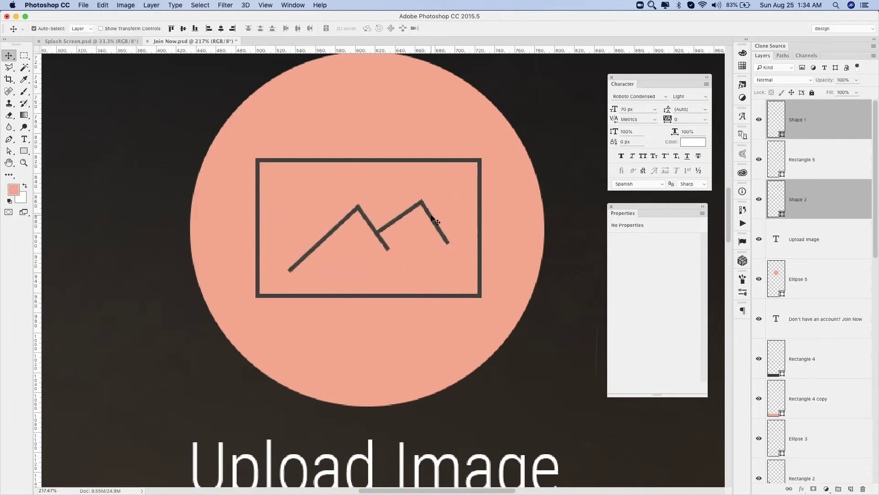
Draw a small sun circle in the frame's top-left corner.
{"action": "right_click", "coordinate": [26, 151]}
{"action": "left_click", "coordinate": [57, 167]}
{"action": "mouse_move", "coordinate": [275, 174]}
{"action": "left_mouse_down"}
{"action": "mouse_move", "coordinate": [316, 217]}
{"action": "mouse_move", "coordinate": [315, 196]}
{"action": "left_mouse_up"}
{"action": "key", "text": "v"}
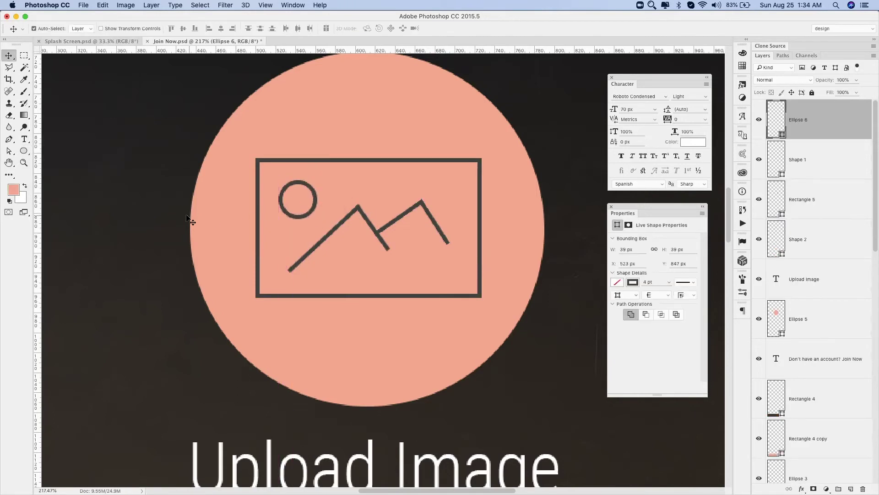
{"action": "left_click", "coordinate": [189, 220]}
{"action": "key", "text": "super+1"}
Stretch the picture-frame rectangle slightly taller.
{"action": "left_click", "coordinate": [389, 198]}
{"action": "key", "text": "super+t"}
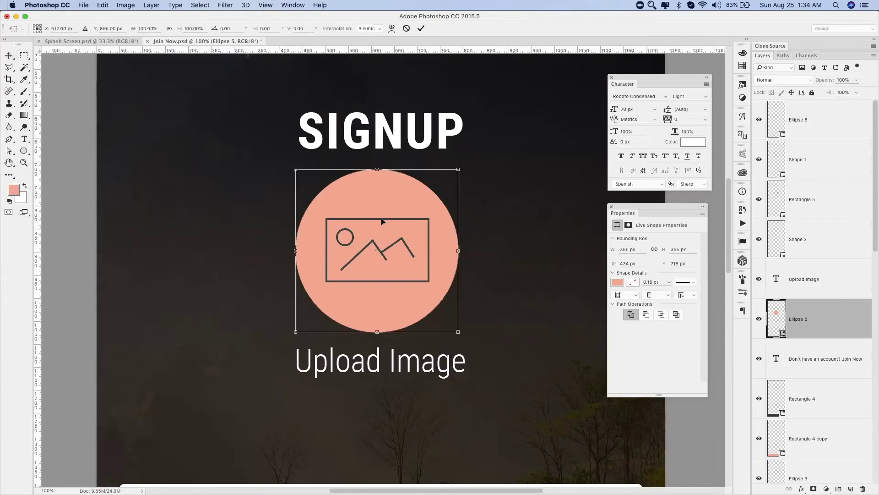
{"action": "key", "text": "Return"}
{"action": "left_click", "coordinate": [384, 220]}
{"action": "key", "text": "super+t"}
{"action": "left_click_drag", "start_coordinate": [378, 218], "coordinate": [377, 215]}
{"action": "key", "text": "Return"}
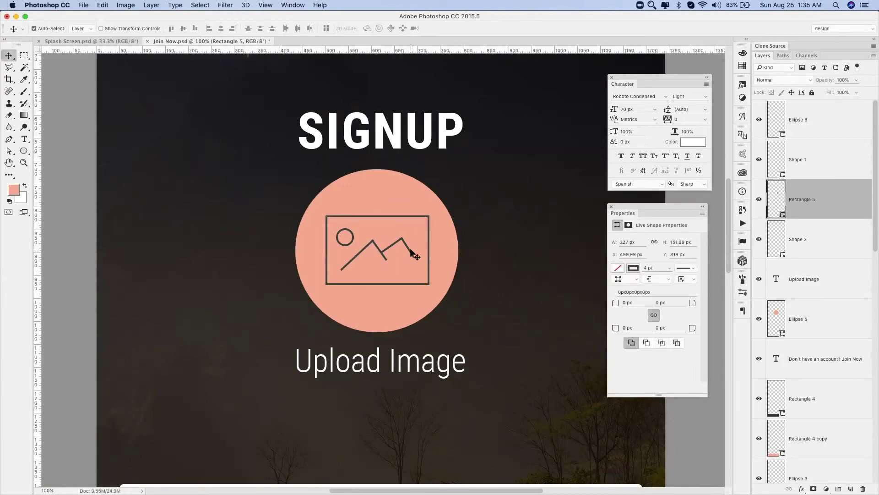
{"action": "scroll", "coordinate": [411, 252], "scroll_direction": "right", "scroll_amount": 2}
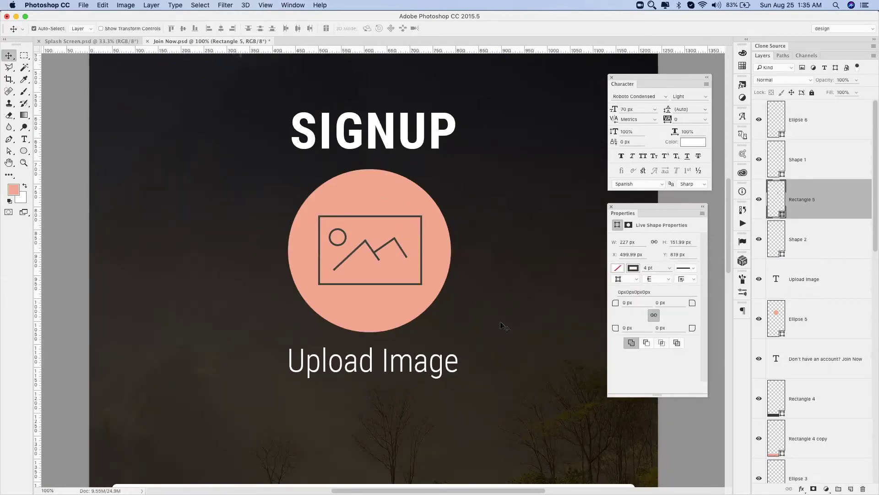
Change the caption to 'Upload Your Image' and deselect all layers.
{"action": "key", "text": "t"}
{"action": "left_click", "coordinate": [382, 361]}
{"action": "type", "text": "your"}
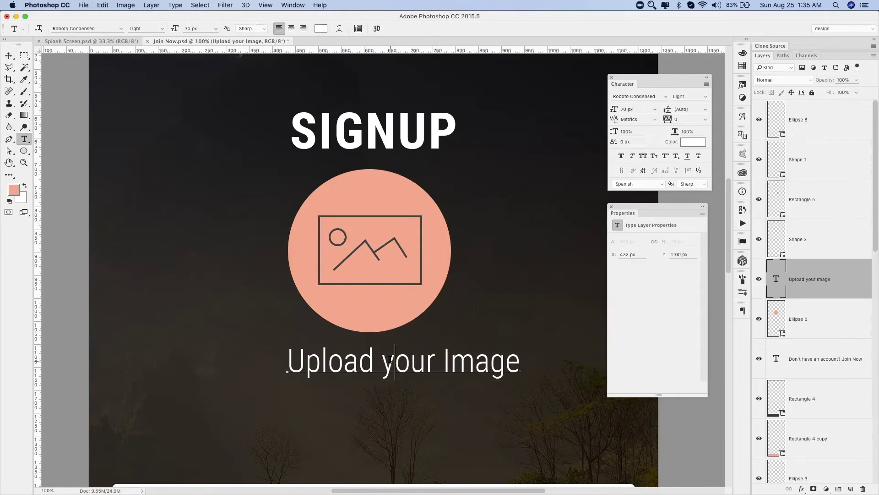
{"action": "key", "text": "BackSpace"}
{"action": "type", "text": "Y"}
{"action": "left_click", "coordinate": [9, 56]}
{"action": "left_click", "coordinate": [200, 6]}
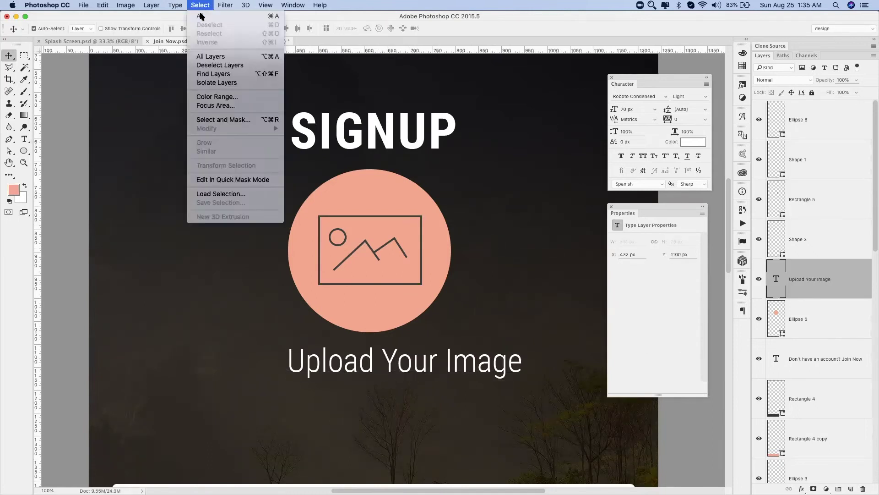
{"action": "left_click", "coordinate": [221, 29]}
Move the SIGNUP heading, upload icon with caption, and Username/Password fields up.
{"action": "key", "text": "super+0"}
{"action": "left_click_drag", "start_coordinate": [393, 159], "coordinate": [386, 141]}
{"action": "left_click_drag", "start_coordinate": [304, 181], "coordinate": [464, 246]}
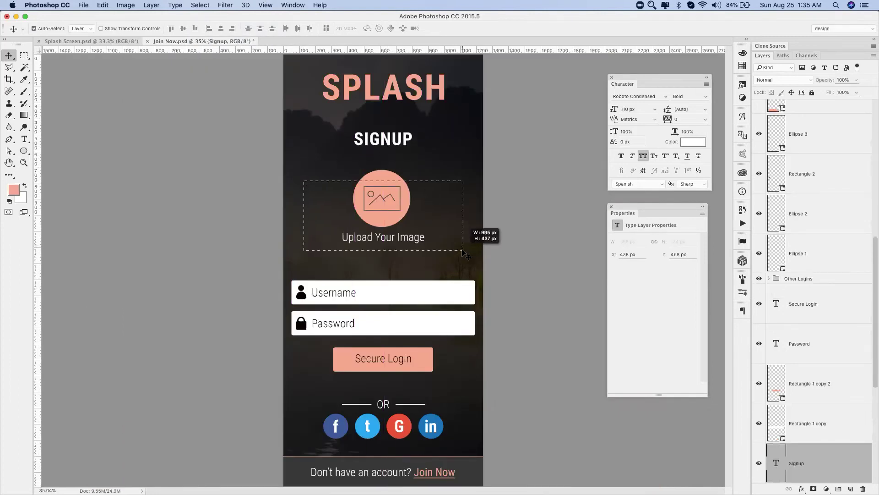
{"action": "left_click_drag", "start_coordinate": [391, 175], "coordinate": [390, 165]}
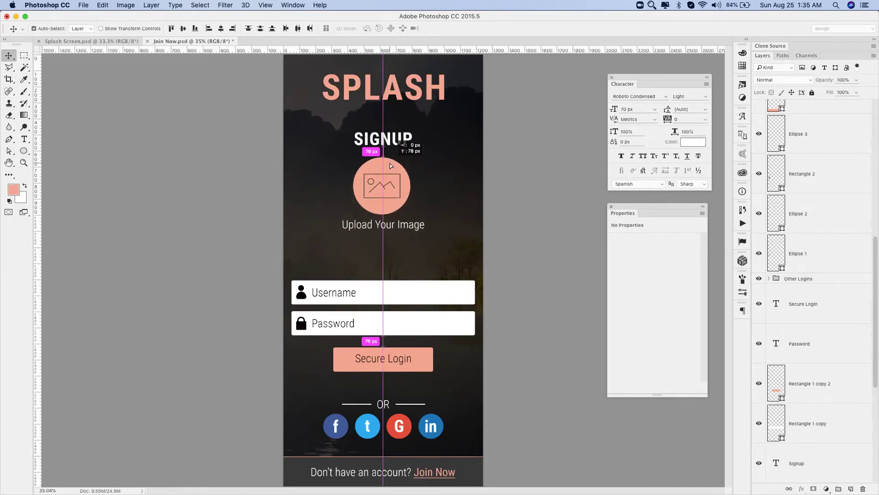
{"action": "left_click_drag", "start_coordinate": [385, 323], "coordinate": [396, 250]}
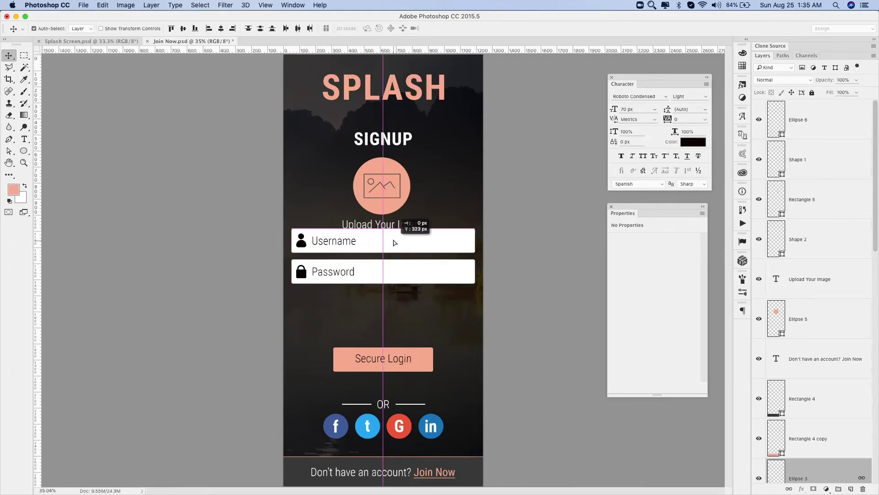
{"action": "left_click_drag", "start_coordinate": [390, 315], "coordinate": [306, 258]}
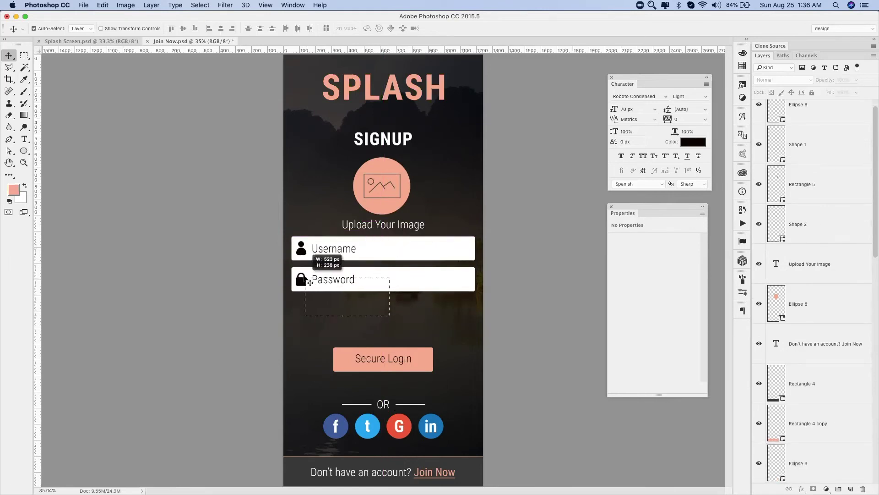
Rename the Username field label to 'Full Name'.
{"action": "double_click", "coordinate": [334, 248]}
{"action": "type", "text": "Your"}
{"action": "key", "text": "ctrl+a"}
{"action": "type", "text": "Full Name"}
{"action": "key", "text": "ctrl+Return"}
{"action": "key", "text": "v"}
Move the Secure Login button down and duplicate the Password field below.
{"action": "mouse_move", "coordinate": [396, 300]}
{"action": "left_mouse_down"}
{"action": "mouse_move", "coordinate": [337, 278]}
{"action": "mouse_move", "coordinate": [348, 302]}
{"action": "left_mouse_up"}
{"action": "key", "text": "z"}
{"action": "left_click_drag", "start_coordinate": [238, 208], "coordinate": [510, 478]}
{"action": "key", "text": "v"}
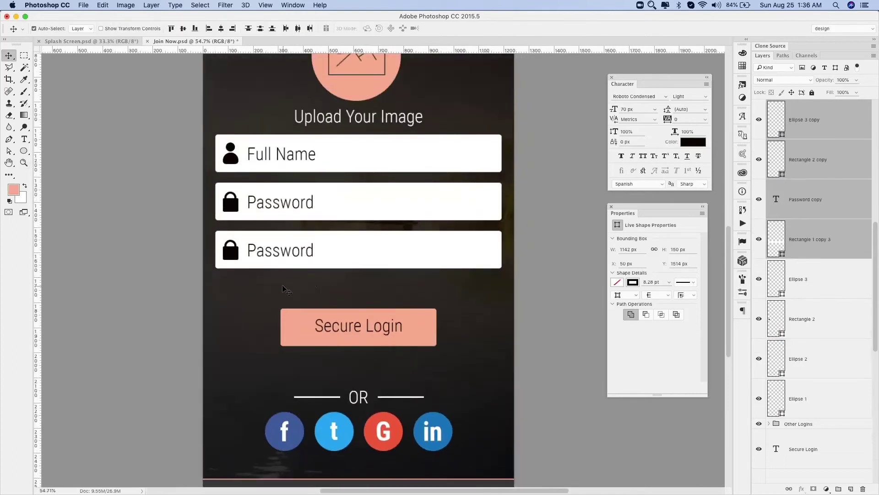
{"action": "left_click", "coordinate": [405, 323]}
{"action": "left_click_drag", "start_coordinate": [409, 325], "coordinate": [409, 356]}
{"action": "left_click_drag", "start_coordinate": [314, 239], "coordinate": [316, 287]}
Relabel the second field 'Email'.
{"action": "key", "text": "t"}
{"action": "left_click", "coordinate": [274, 202]}
{"action": "key", "text": "ctrl+a"}
{"action": "type", "text": "Email"}
{"action": "key", "text": "ctrl+Return"}
Relabel the third field 'Phone' and zoom in on the form fields.
{"action": "double_click", "coordinate": [274, 250]}
{"action": "type", "text": "Phone"}
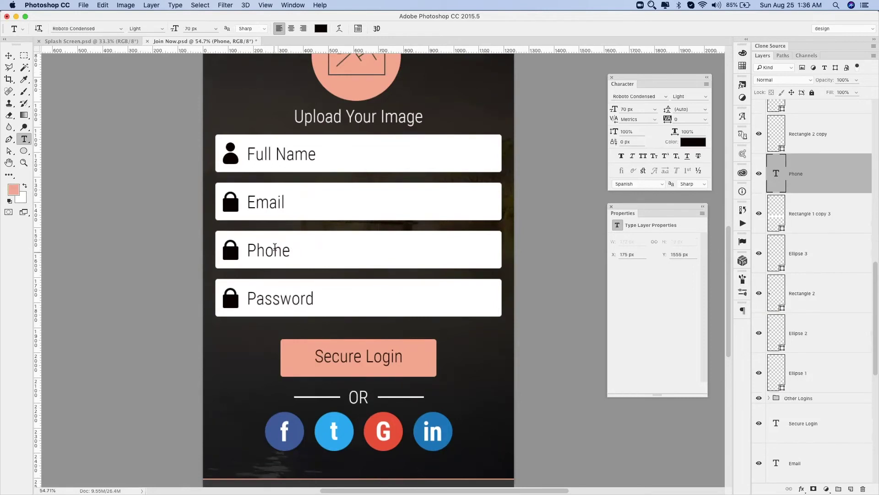
{"action": "type", "text": "v"}
{"action": "left_click", "coordinate": [84, 5]}
{"action": "key", "text": "z"}
{"action": "left_click_drag", "start_coordinate": [204, 121], "coordinate": [367, 316]}
Show the canvas guides and delete the lock icon from the Email row.
{"action": "key", "text": "v"}
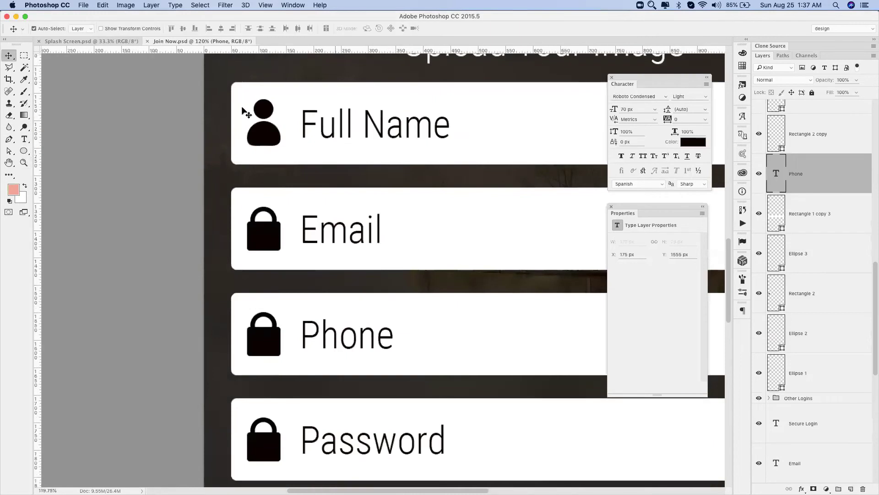
{"action": "left_click", "coordinate": [273, 5]}
{"action": "mouse_move", "coordinate": [272, 163]}
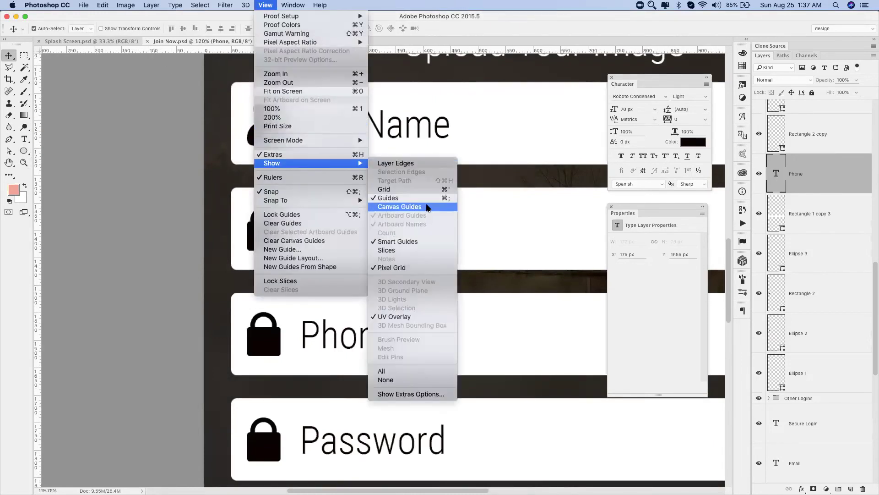
{"action": "left_click", "coordinate": [425, 207]}
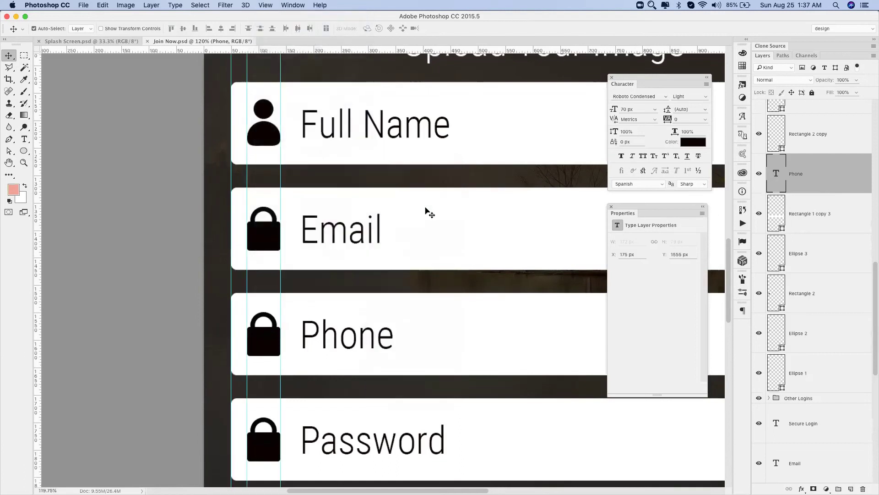
{"action": "left_click", "coordinate": [273, 234]}
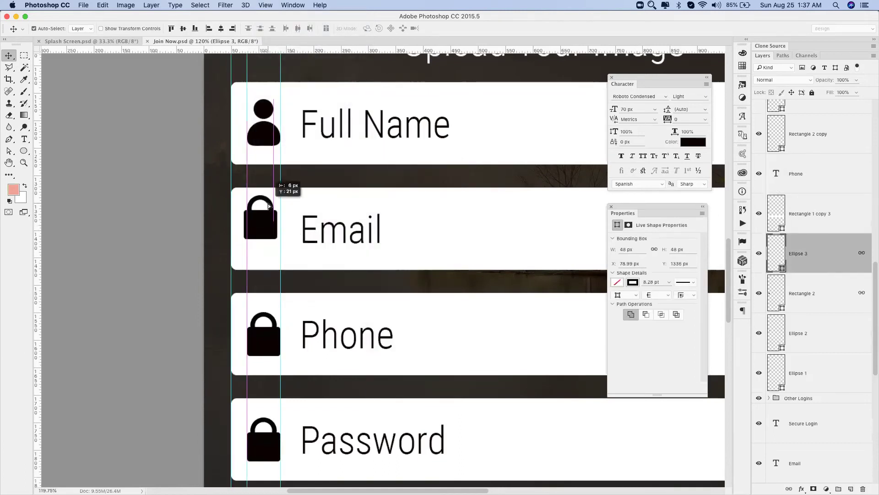
{"action": "key", "text": "BackSpace"}
{"action": "key", "text": "BackSpace"}
{"action": "scroll", "coordinate": [261, 232], "scroll_direction": "right", "scroll_amount": 2}
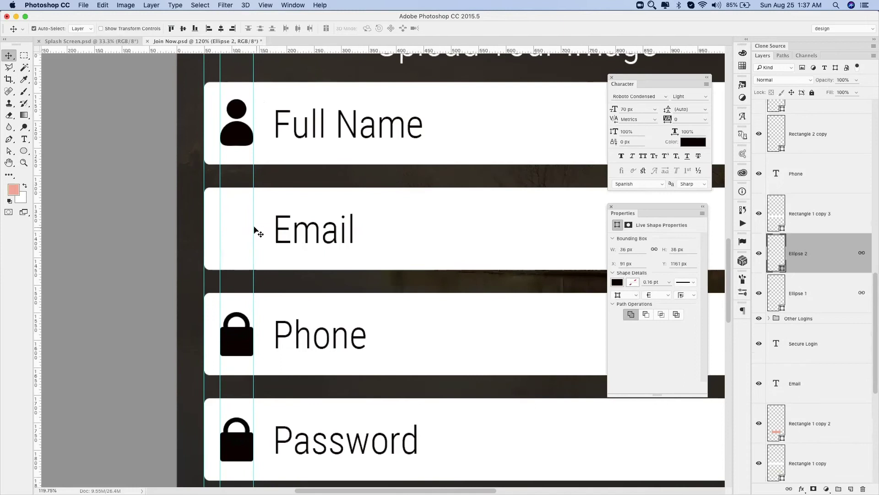
{"action": "key", "text": "z"}
{"action": "left_click_drag", "start_coordinate": [204, 153], "coordinate": [413, 297]}
Draw a rectangle for the Email icon with 5 px rounded corners.
{"action": "left_click_drag", "start_coordinate": [24, 152], "coordinate": [48, 151]}
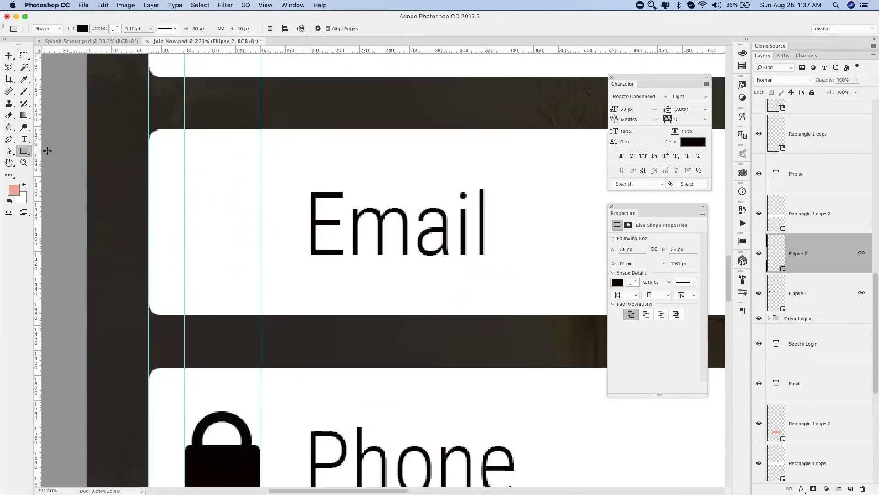
{"action": "left_click_drag", "start_coordinate": [260, 198], "coordinate": [182, 253]}
{"action": "key", "text": "v"}
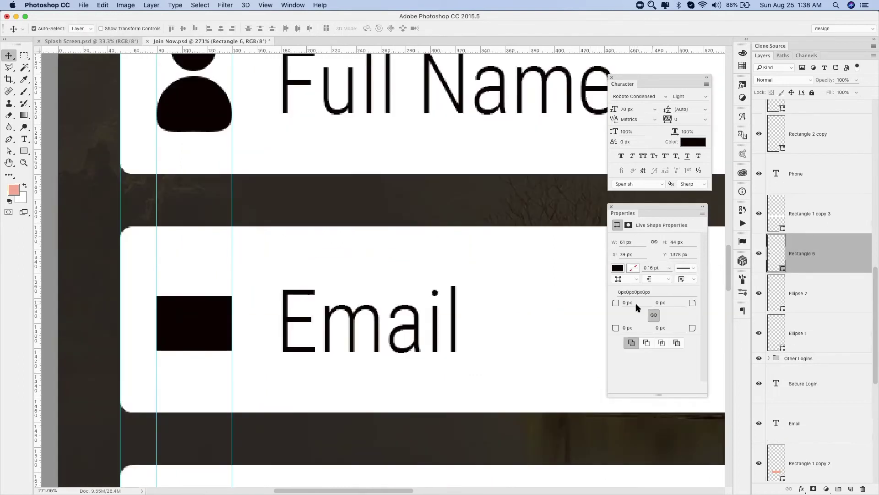
{"action": "left_click", "coordinate": [624, 303]}
{"action": "type", "text": "5"}
{"action": "key", "text": "Return"}
Draw a new 61×61 px black square left of the Email label.
{"action": "left_click", "coordinate": [198, 444]}
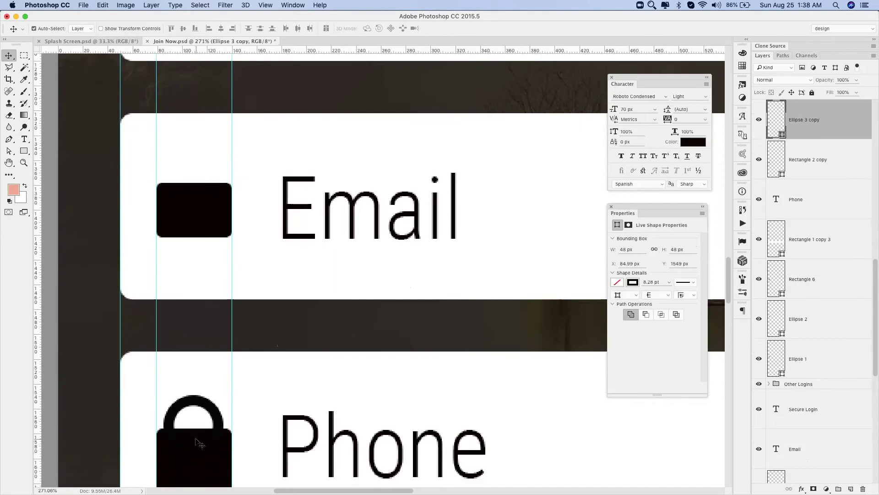
{"action": "scroll", "coordinate": [245, 308], "scroll_direction": "down", "scroll_amount": 5}
{"action": "scroll", "coordinate": [599, 249], "scroll_direction": "up", "scroll_amount": 5}
{"action": "left_click", "coordinate": [194, 208]}
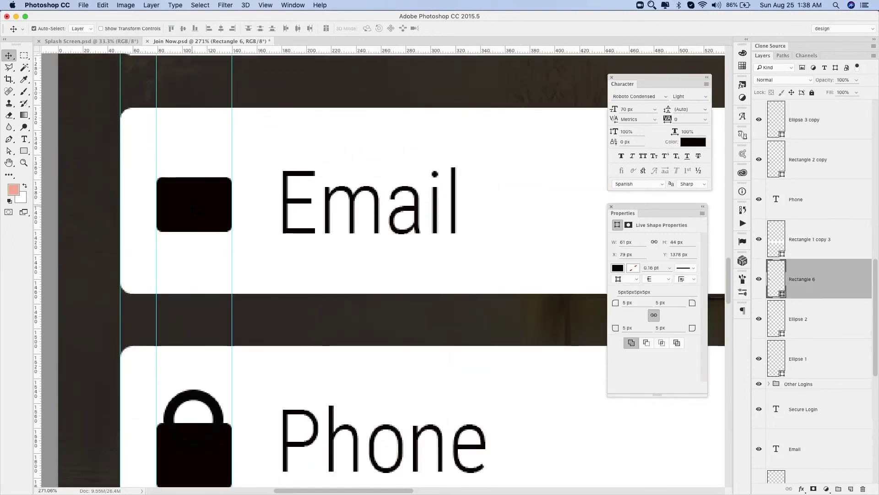
{"action": "scroll", "coordinate": [194, 208], "scroll_direction": "up", "scroll_amount": 2}
{"action": "left_click", "coordinate": [24, 151]}
{"action": "mouse_move", "coordinate": [157, 161]}
{"action": "left_mouse_down"}
{"action": "mouse_move", "coordinate": [149, 188]}
{"action": "mouse_move", "coordinate": [225, 211]}
{"action": "mouse_move", "coordinate": [225, 268]}
{"action": "left_mouse_up"}
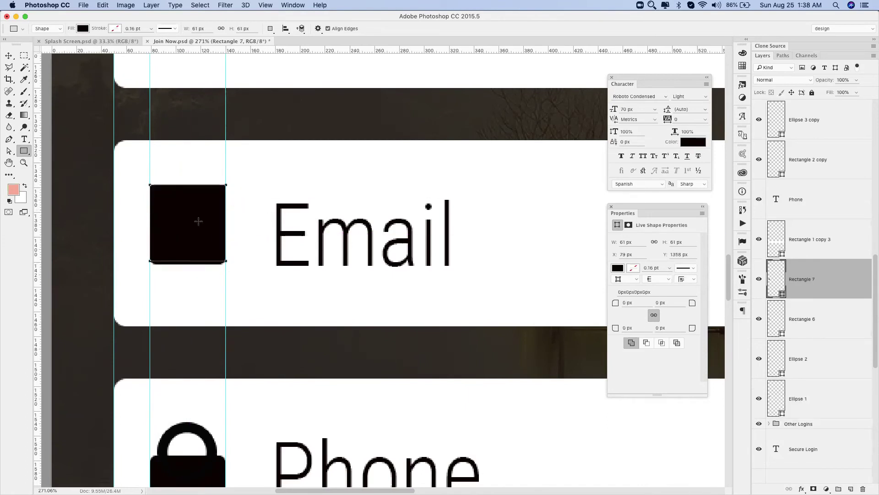
Round the square's corners to 5 px and stretch it taller.
{"action": "left_click", "coordinate": [643, 303]}
{"action": "type", "text": "5"}
{"action": "key", "text": "Return"}
{"action": "key", "text": "v"}
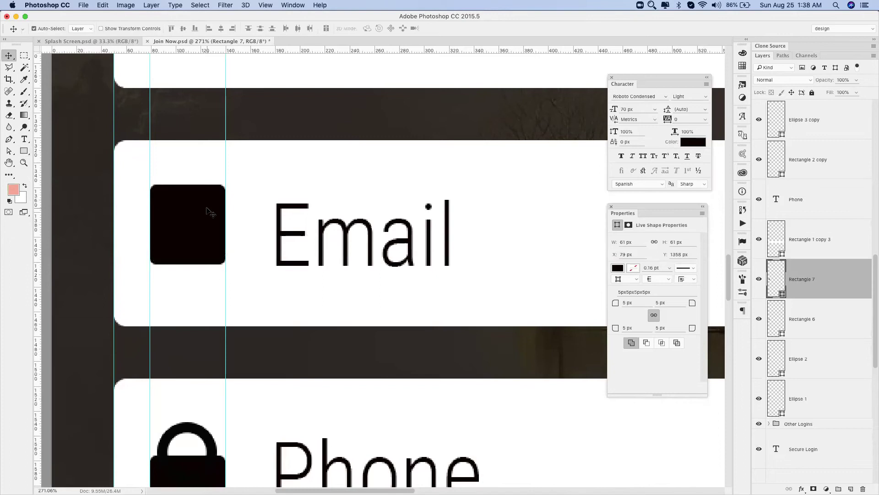
{"action": "key", "text": "ctrl+t"}
{"action": "left_click_drag", "start_coordinate": [225, 185], "coordinate": [225, 166]}
{"action": "key", "text": "Return"}
Give the shape a white 2 pt stroke.
{"action": "left_click", "coordinate": [632, 269]}
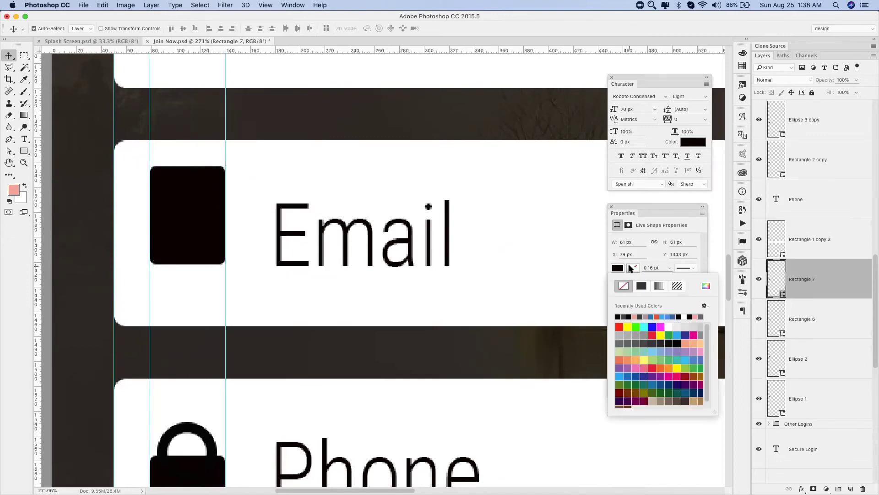
{"action": "left_click", "coordinate": [669, 326]}
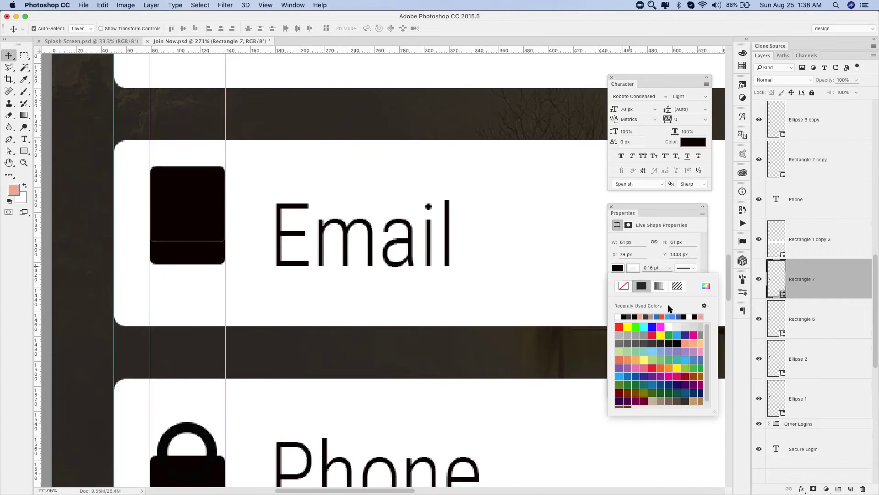
{"action": "left_click", "coordinate": [659, 269]}
{"action": "type", "text": "2"}
{"action": "key", "text": "Return"}
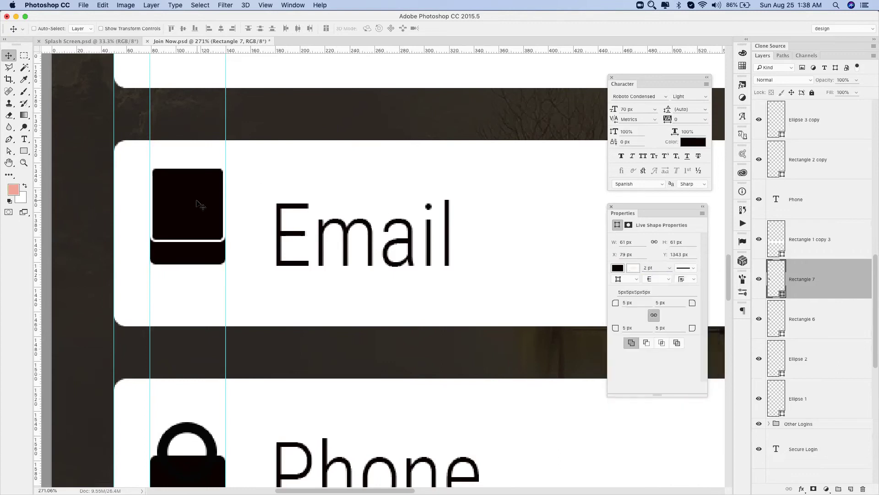
Rotate the shape 45° into a diamond, reposition it and flatten it.
{"action": "key", "text": "ctrl+t"}
{"action": "left_click_drag", "start_coordinate": [239, 169], "coordinate": [279, 218]}
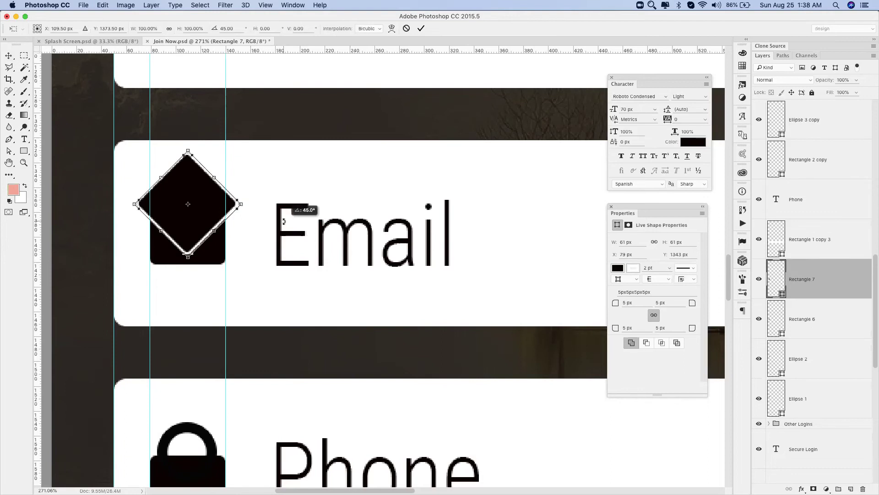
{"action": "mouse_move", "coordinate": [211, 222]}
{"action": "left_mouse_down"}
{"action": "mouse_move", "coordinate": [210, 212]}
{"action": "mouse_move", "coordinate": [210, 221]}
{"action": "left_mouse_up"}
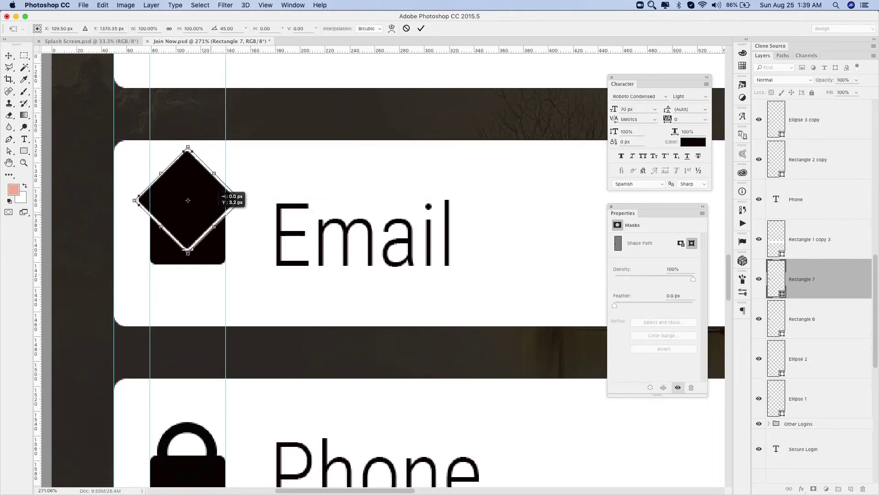
{"action": "left_click_drag", "start_coordinate": [188, 252], "coordinate": [189, 241]}
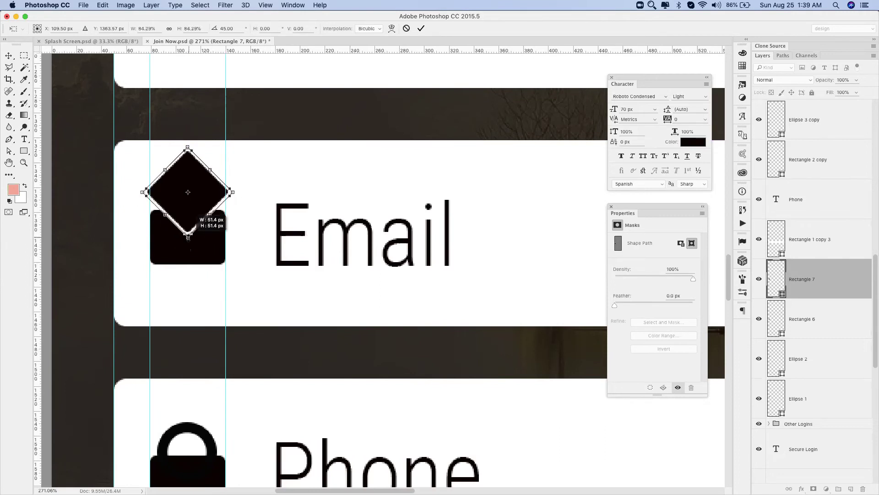
{"action": "key", "text": "Return"}
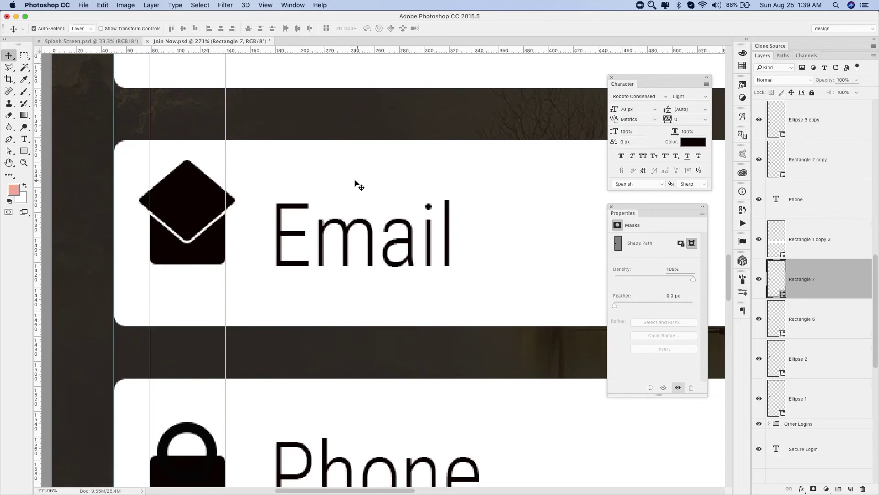
{"action": "left_click", "coordinate": [257, 190]}
{"action": "left_click", "coordinate": [202, 191]}
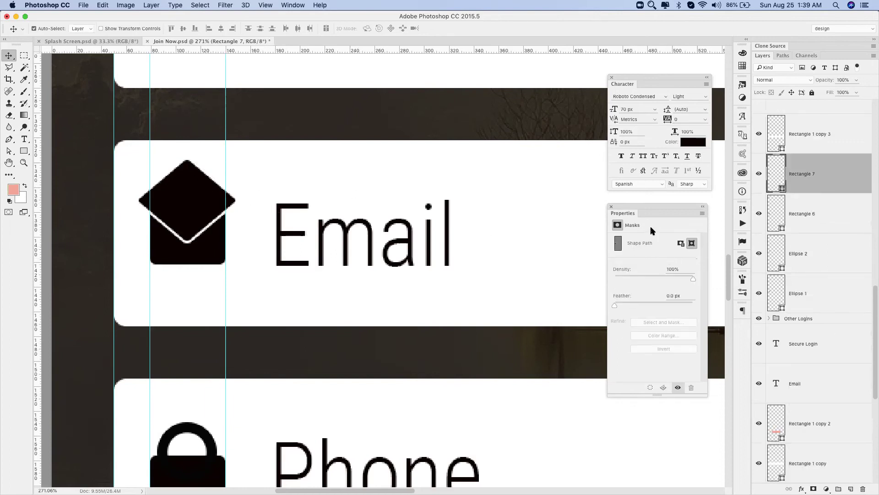
Set the diamond's fill to none.
{"action": "key", "text": "u"}
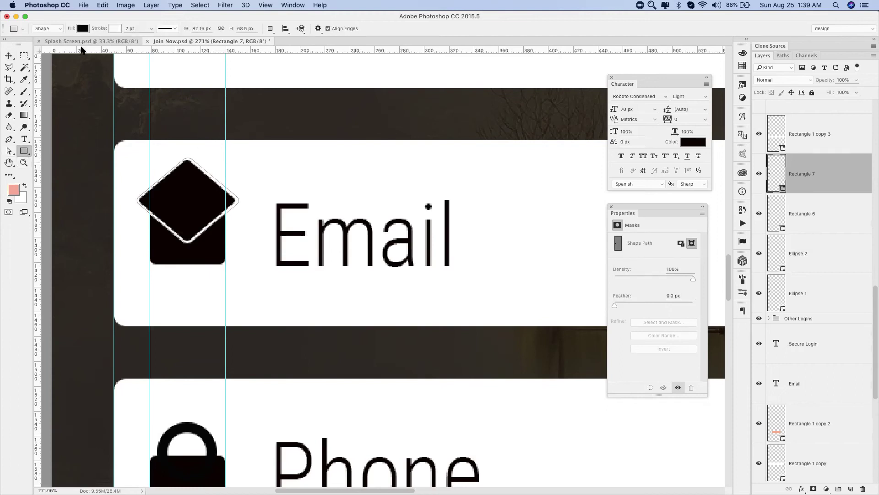
{"action": "left_click", "coordinate": [82, 29]}
{"action": "left_click", "coordinate": [43, 46]}
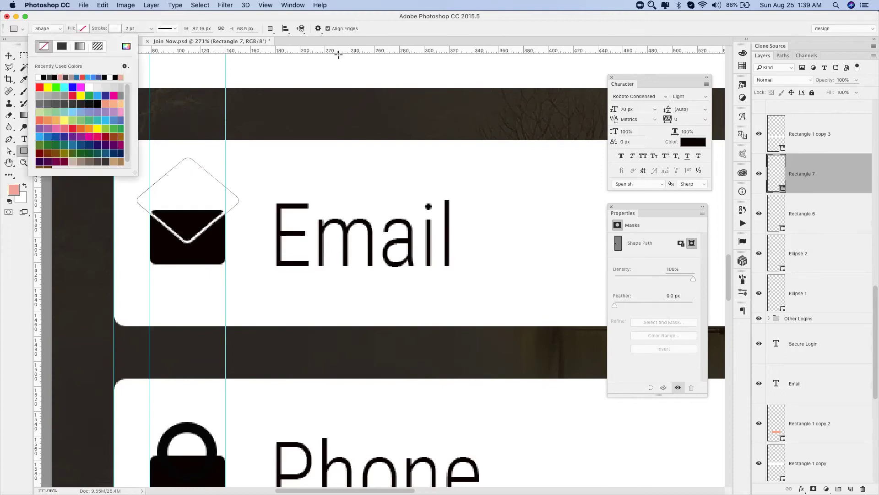
{"action": "left_click", "coordinate": [380, 30]}
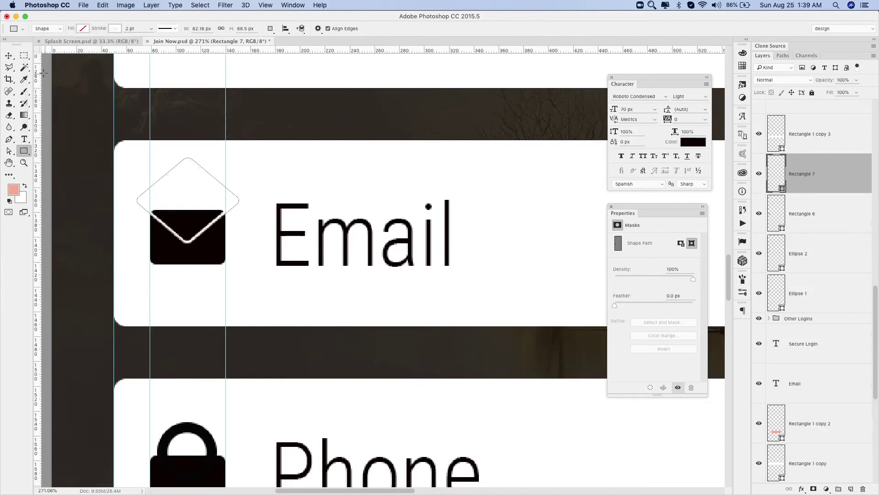
{"action": "left_click", "coordinate": [11, 57]}
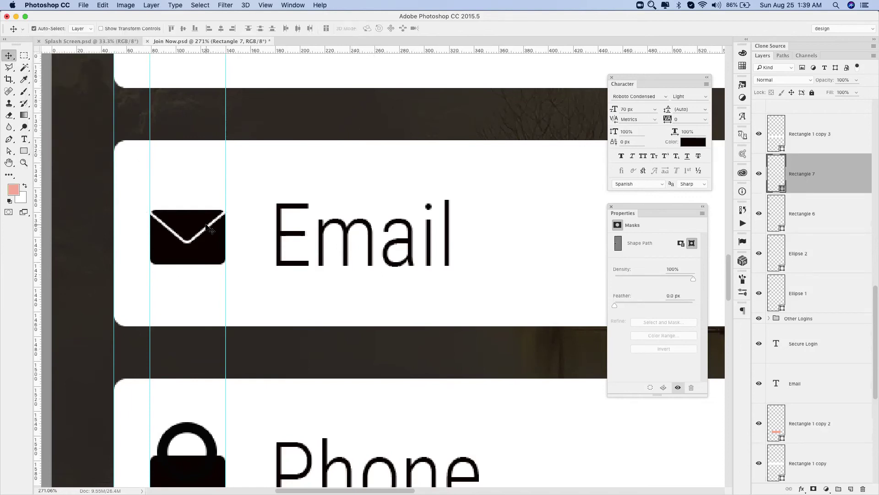
Squash the diamond vertically into an envelope flap.
{"action": "key", "text": "ctrl+t"}
{"action": "left_click_drag", "start_coordinate": [188, 241], "coordinate": [188, 236]}
{"action": "key", "text": "Return"}
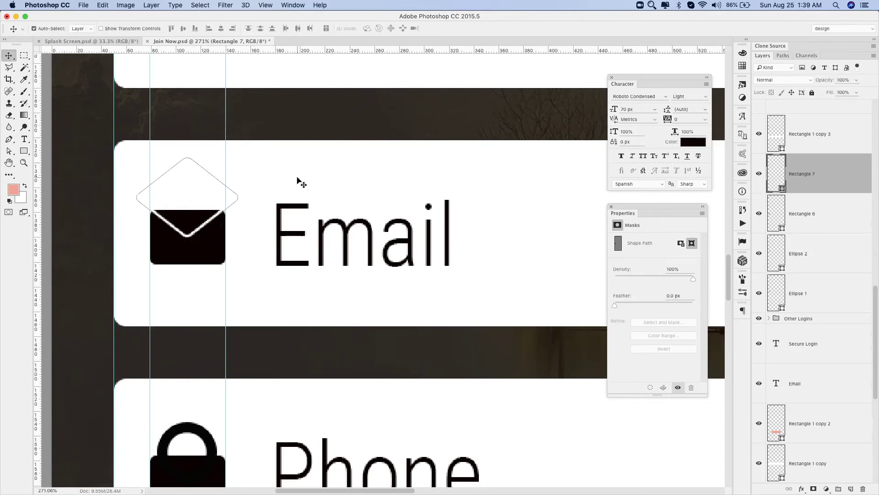
{"action": "left_click", "coordinate": [300, 182]}
{"action": "scroll", "coordinate": [320, 191], "scroll_direction": "right", "scroll_amount": 1}
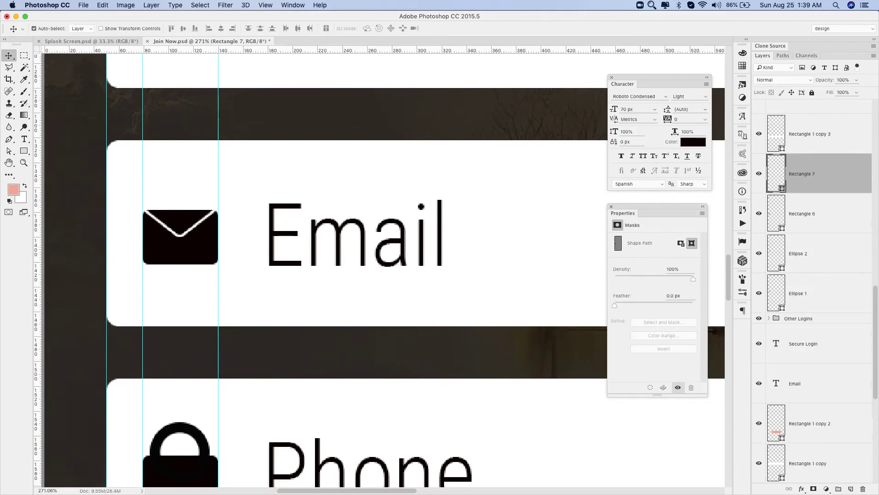
Change the flap's stroke width to 3 pt.
{"action": "left_click", "coordinate": [23, 151]}
{"action": "left_click", "coordinate": [141, 29]}
{"action": "key", "text": "Return"}
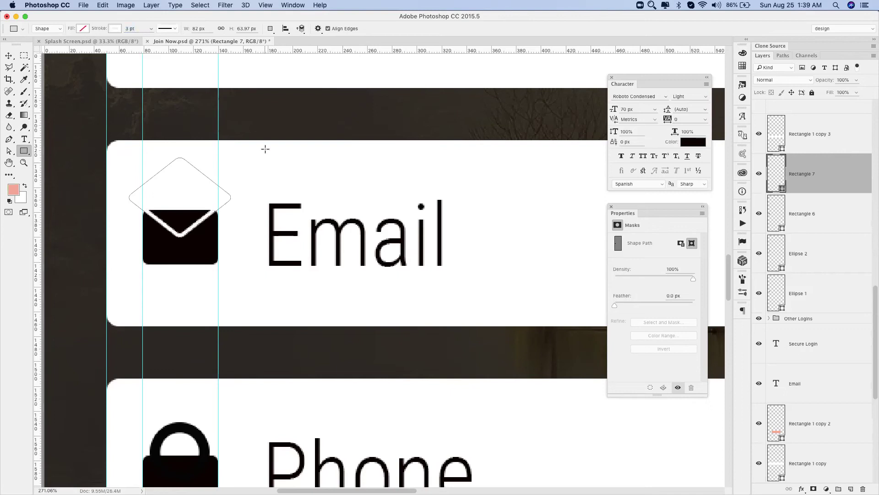
{"action": "key", "text": "v"}
{"action": "left_click", "coordinate": [304, 163]}
{"action": "scroll", "coordinate": [306, 161], "scroll_direction": "right", "scroll_amount": 3}
{"action": "scroll", "coordinate": [307, 161], "scroll_direction": "down", "scroll_amount": 2}
{"action": "scroll", "coordinate": [306, 162], "scroll_direction": "right", "scroll_amount": 2}
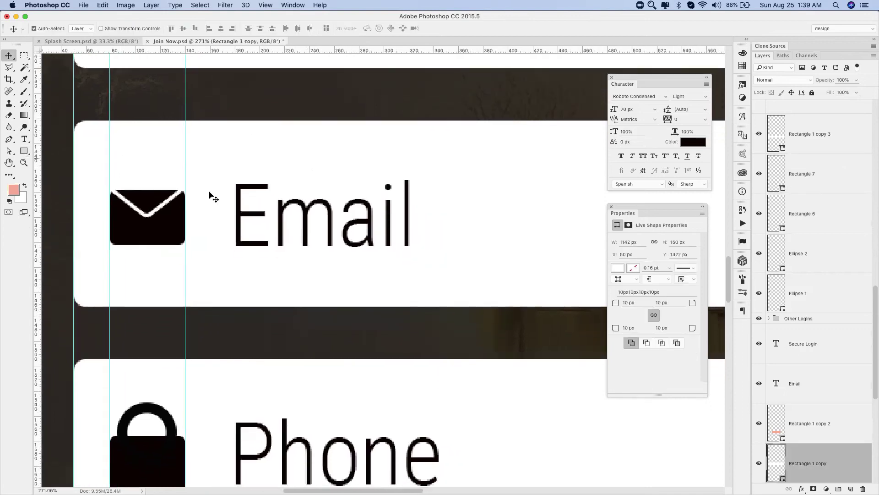
Link Rectangle 6 and 7 as one envelope icon and nudge it into position.
{"action": "left_click", "coordinate": [156, 211]}
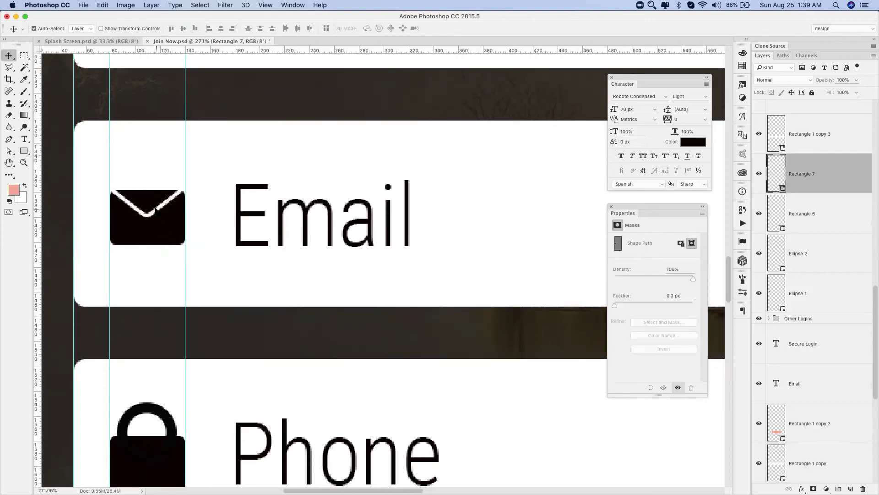
{"action": "left_click", "coordinate": [161, 227], "text": "shift"}
{"action": "key", "text": "ctrl+t"}
{"action": "key", "text": "Escape"}
{"action": "right_click", "coordinate": [835, 173]}
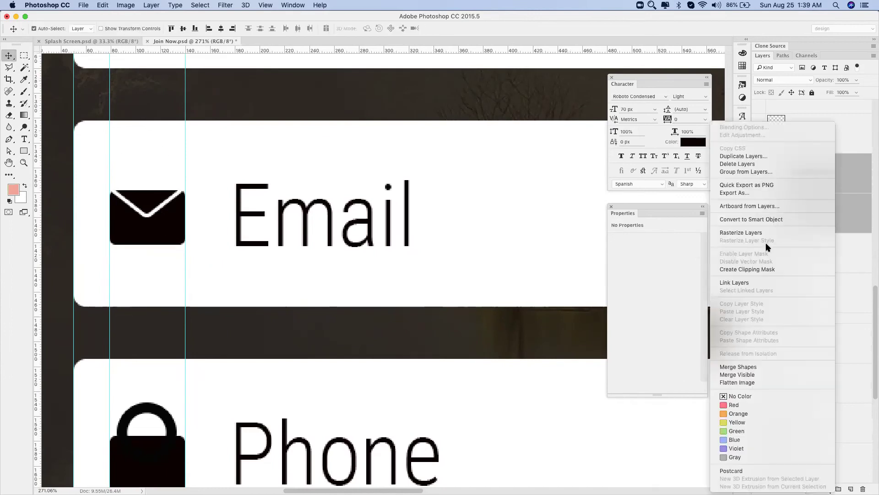
{"action": "left_click", "coordinate": [751, 282]}
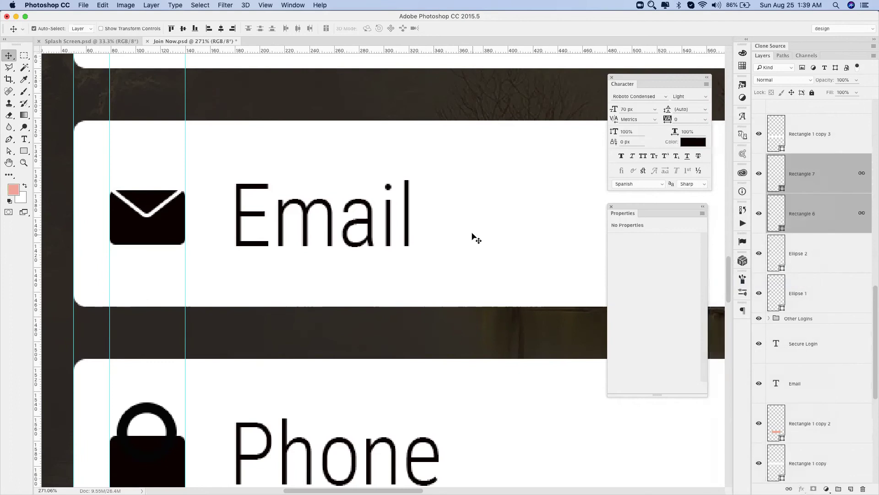
{"action": "left_click_drag", "start_coordinate": [172, 223], "coordinate": [173, 222]}
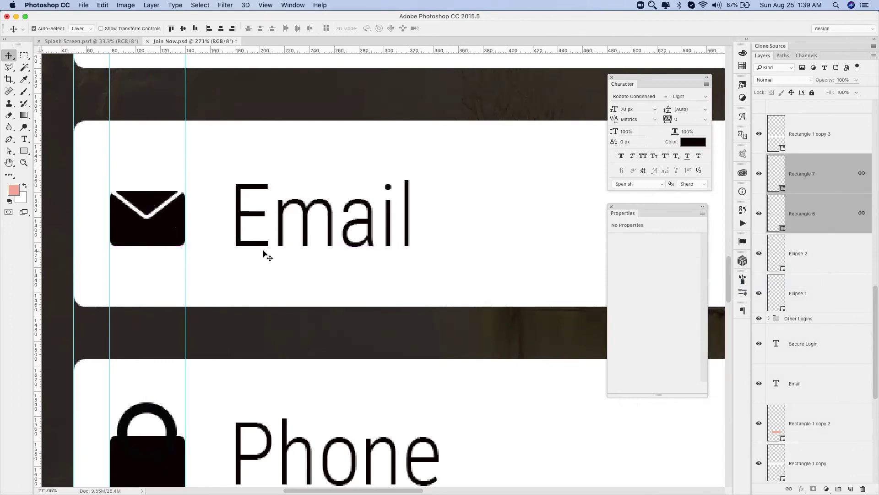
{"action": "scroll", "coordinate": [238, 254], "scroll_direction": "right", "scroll_amount": 1}
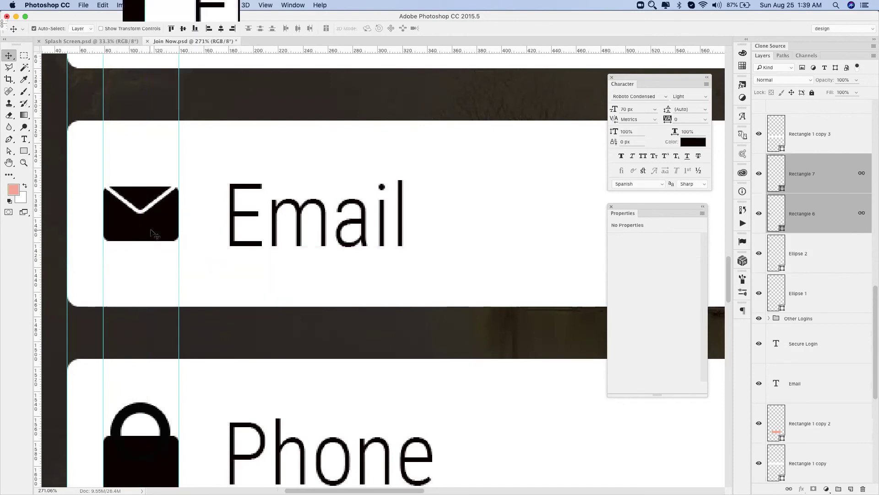
Draw a black (000000) rectangle with 10 px rounded corners beside the Phone label.
{"action": "key", "text": "u"}
{"action": "left_click_drag", "start_coordinate": [126, 315], "coordinate": [182, 390]}
{"action": "left_click", "coordinate": [617, 268]}
{"action": "left_click", "coordinate": [678, 287]}
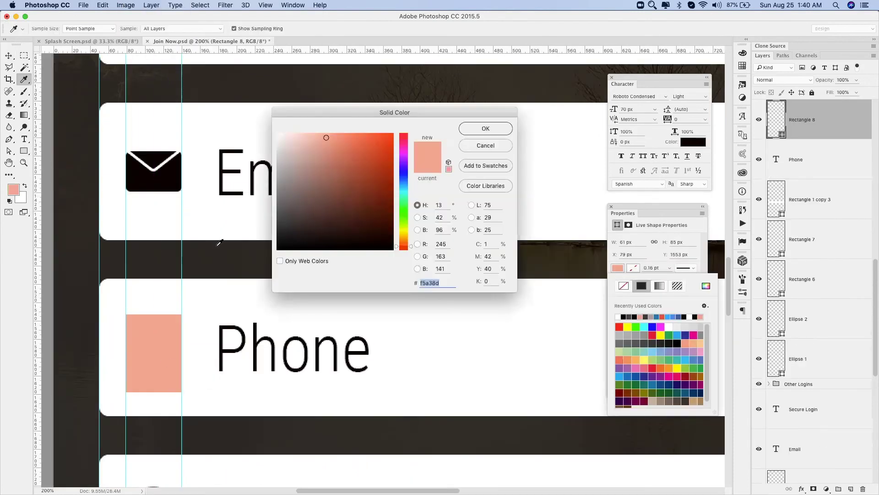
{"action": "type", "text": "000000"}
{"action": "key", "text": "Return"}
{"action": "left_click", "coordinate": [639, 302]}
{"action": "key", "text": "Return"}
Draw a white screen rectangle inside the phone body and enlarge it.
{"action": "left_click_drag", "start_coordinate": [117, 294], "coordinate": [255, 407]}
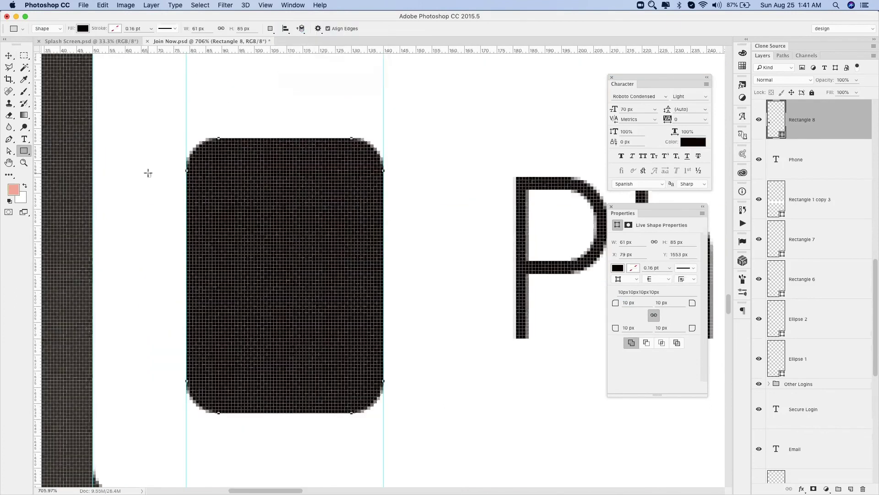
{"action": "left_click_drag", "start_coordinate": [205, 171], "coordinate": [357, 352]}
{"action": "left_click", "coordinate": [617, 268]}
{"action": "left_click", "coordinate": [616, 320]}
{"action": "key", "text": "ctrl+t"}
{"action": "left_click_drag", "start_coordinate": [357, 262], "coordinate": [375, 262]}
{"action": "left_click_drag", "start_coordinate": [206, 262], "coordinate": [196, 263]}
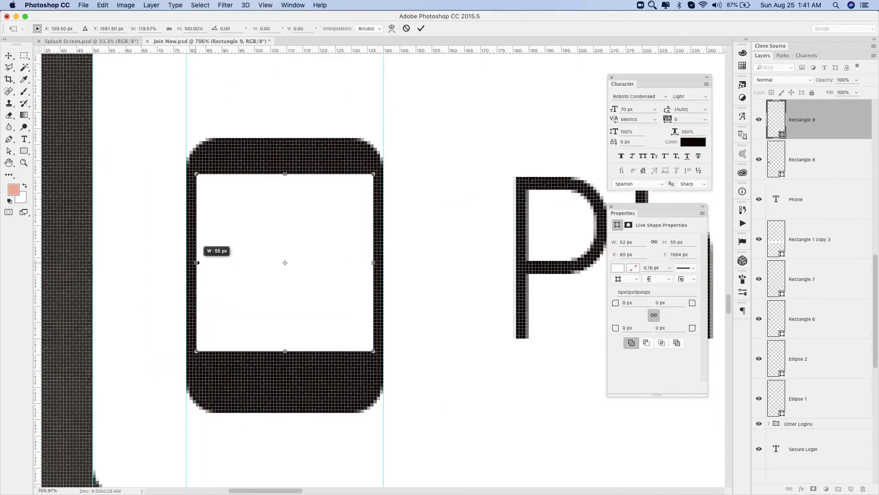
{"action": "left_click_drag", "start_coordinate": [290, 351], "coordinate": [290, 378]}
{"action": "left_click_drag", "start_coordinate": [290, 174], "coordinate": [290, 163]}
{"action": "key", "text": "Return"}
{"action": "key", "text": "v"}
Add a white speaker bar at the phone's top and adjust the icon's shapes.
{"action": "left_click", "coordinate": [24, 151]}
{"action": "mouse_move", "coordinate": [235, 117]}
{"action": "left_mouse_down"}
{"action": "mouse_move", "coordinate": [314, 125]}
{"action": "mouse_move", "coordinate": [292, 152]}
{"action": "mouse_move", "coordinate": [300, 154]}
{"action": "left_mouse_up"}
{"action": "key", "text": "v"}
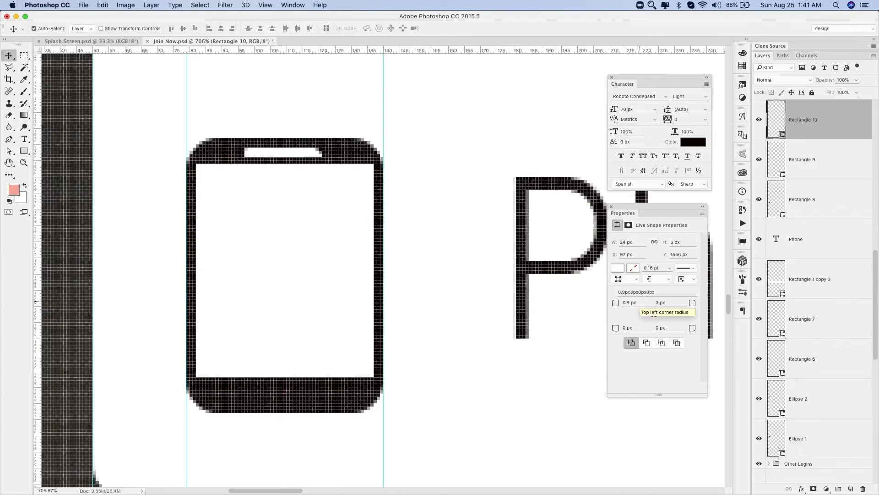
{"action": "left_click", "coordinate": [418, 187]}
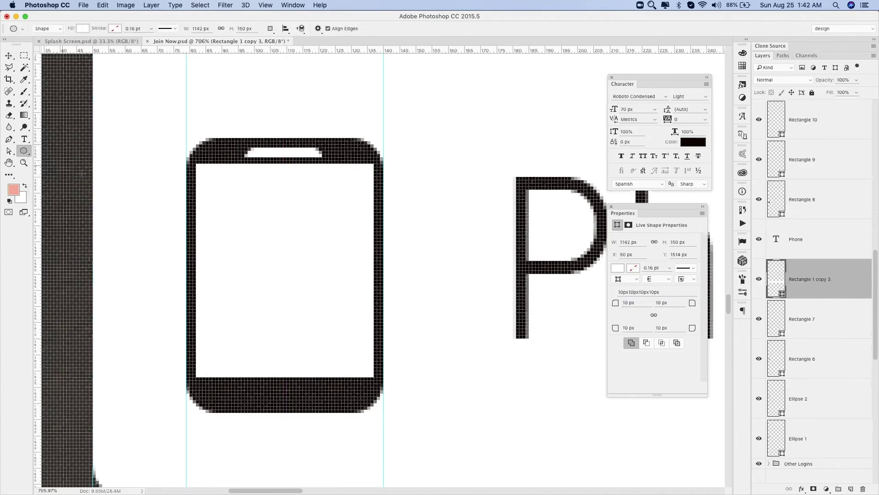
{"action": "left_click", "coordinate": [322, 345]}
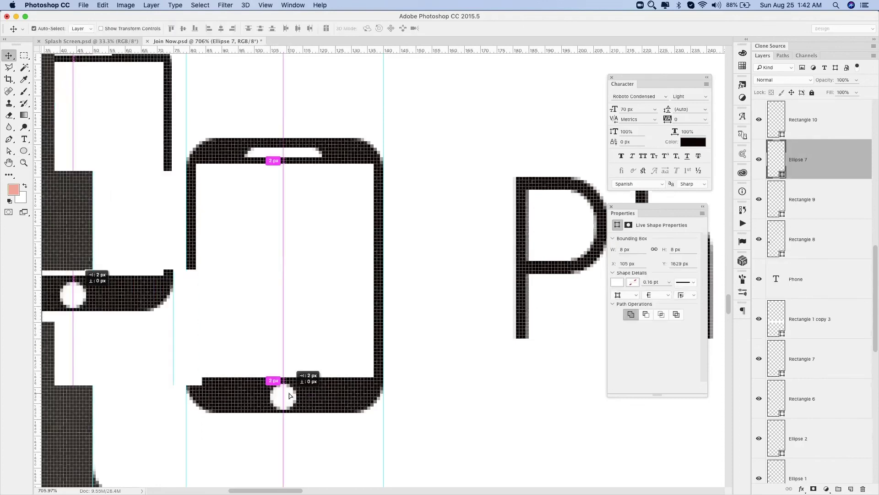
{"action": "left_click_drag", "start_coordinate": [303, 137], "coordinate": [302, 115]}
{"action": "left_click_drag", "start_coordinate": [297, 154], "coordinate": [298, 126]}
Adjust the phone body's corner radius in Properties, then select the inner screen.
{"action": "left_click_drag", "start_coordinate": [147, 278], "coordinate": [417, 426]}
{"action": "left_click", "coordinate": [375, 363]}
{"action": "scroll", "coordinate": [375, 363], "scroll_direction": "down", "scroll_amount": 10}
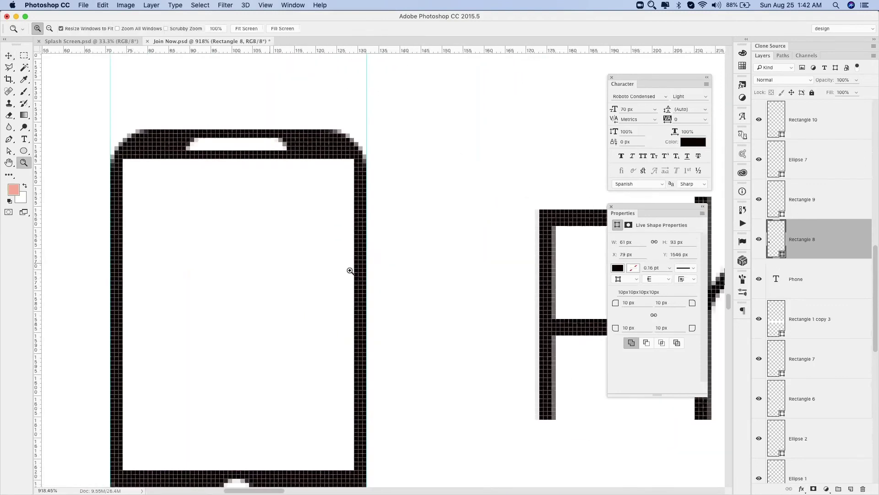
{"action": "left_click", "coordinate": [624, 303]}
{"action": "type", "text": "5"}
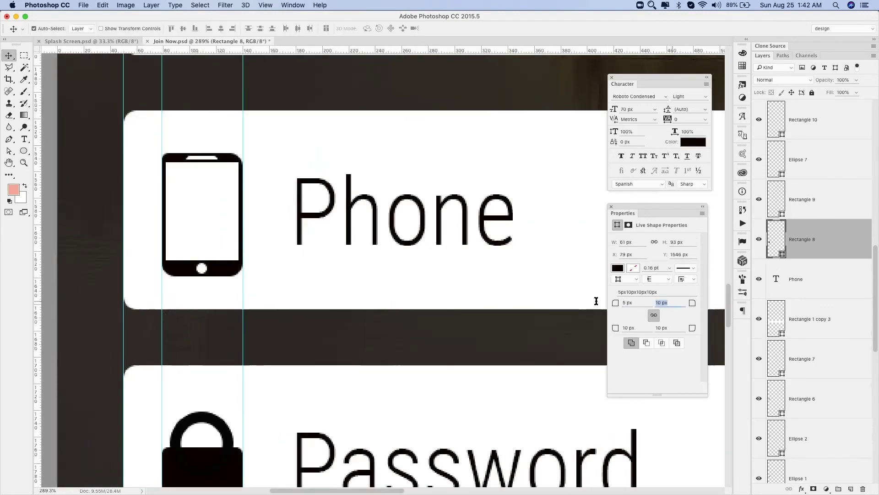
{"action": "left_click", "coordinate": [226, 219]}
{"action": "scroll", "coordinate": [275, 206], "scroll_direction": "down", "scroll_amount": 3}
{"action": "scroll", "coordinate": [399, 297], "scroll_direction": "up", "scroll_amount": 10}
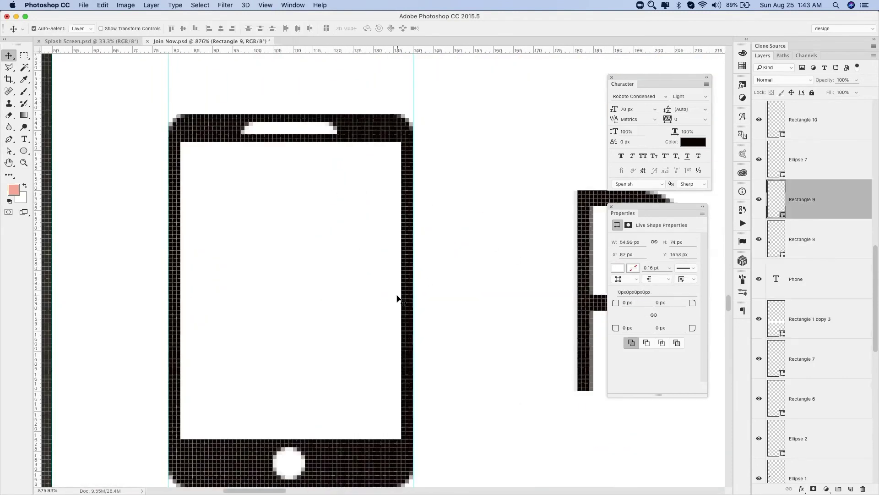
{"action": "scroll", "coordinate": [389, 302], "scroll_direction": "down", "scroll_amount": 5}
Relabel the Secure Login button as Join Now and center it horizontally on the canvas.
{"action": "scroll", "coordinate": [401, 317], "scroll_direction": "down", "scroll_amount": 5}
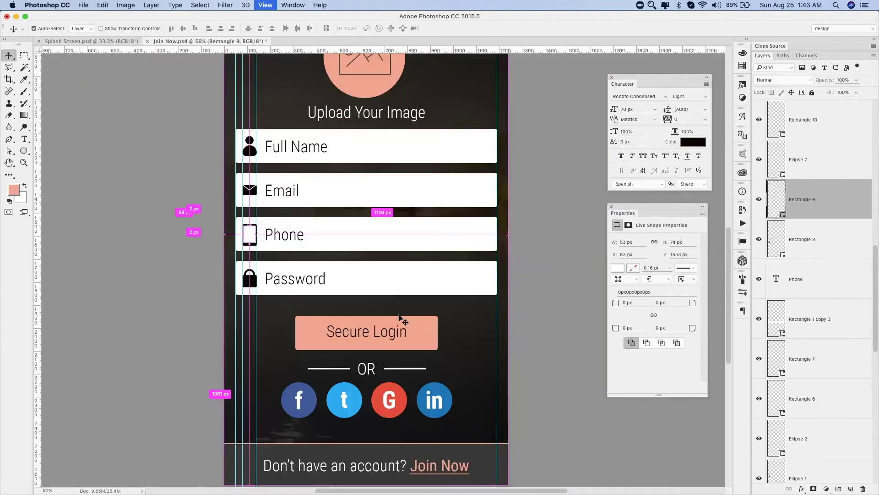
{"action": "double_click", "coordinate": [347, 330]}
{"action": "type", "text": "Join Now"}
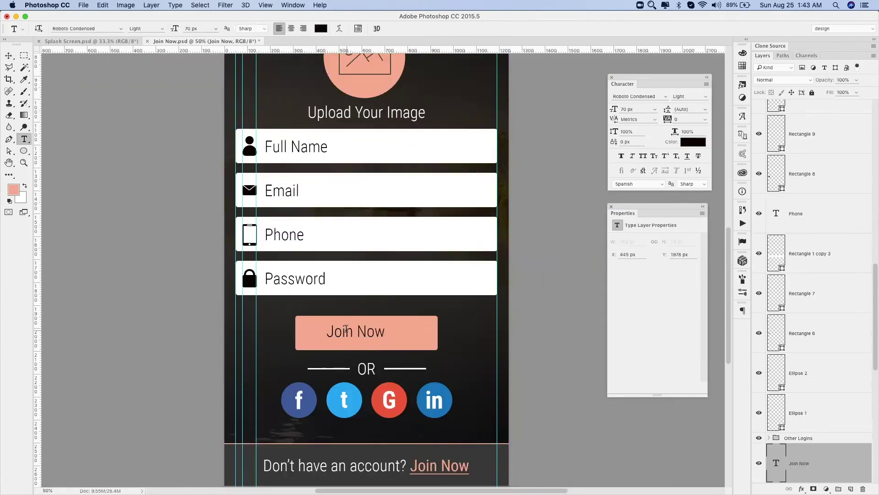
{"action": "left_click", "coordinate": [205, 9]}
{"action": "key", "text": "v"}
{"action": "key", "text": "ctrl+a"}
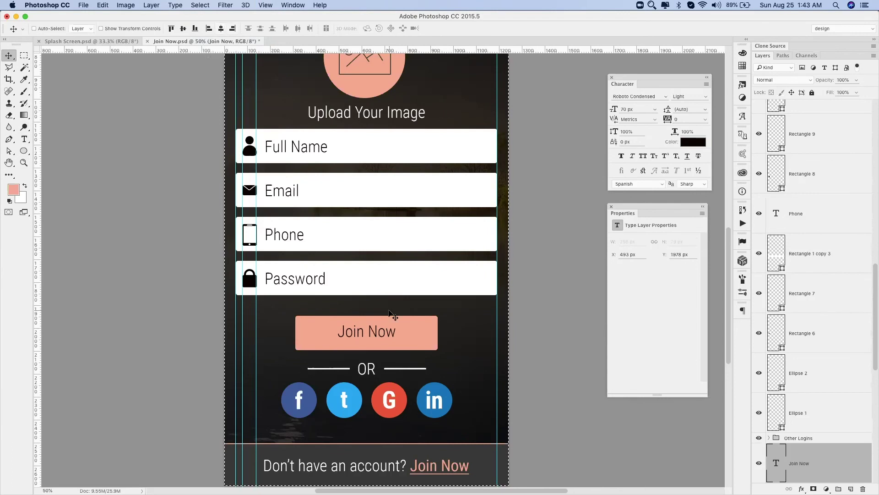
Add 'with' after OR in the divider text and push the right line outward.
{"action": "scroll", "coordinate": [389, 313], "scroll_direction": "up", "scroll_amount": 3}
{"action": "key", "text": "ctrl+1"}
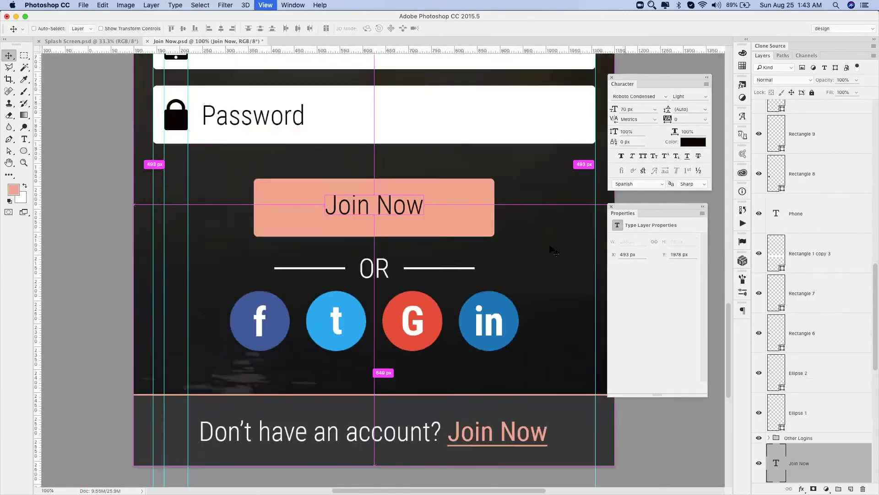
{"action": "scroll", "coordinate": [554, 251], "scroll_direction": "down", "scroll_amount": 3}
{"action": "scroll", "coordinate": [412, 330], "scroll_direction": "up", "scroll_amount": 4}
{"action": "left_click_drag", "start_coordinate": [465, 335], "coordinate": [510, 336]}
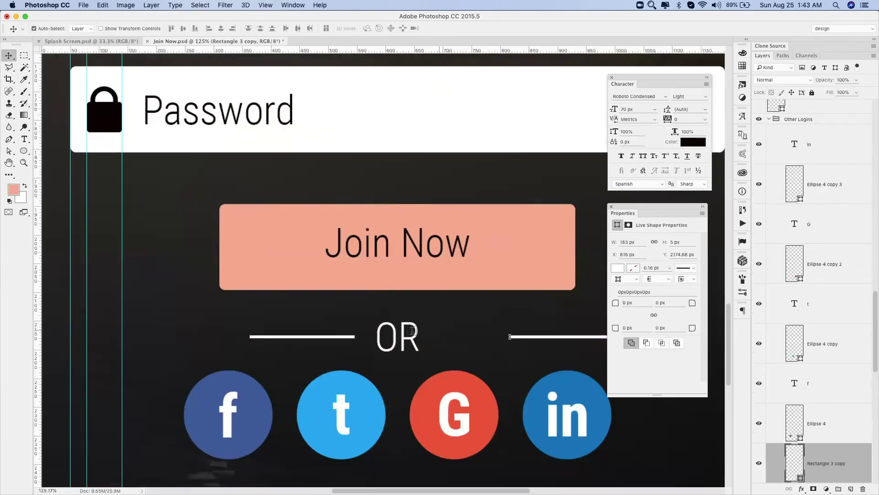
{"action": "key", "text": "t"}
{"action": "left_click", "coordinate": [413, 339]}
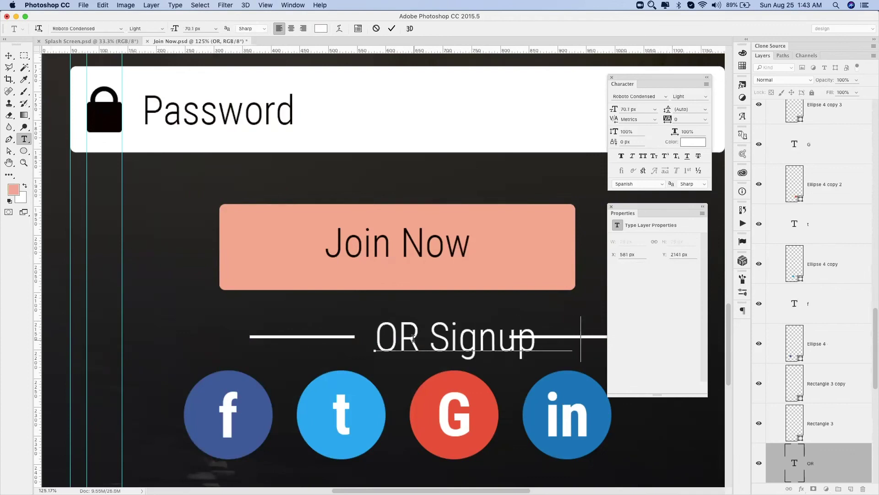
{"action": "type", "text": "with"}
{"action": "key", "text": "Escape"}
Spread the divider lines apart and shift the longer OR text left to fit.
{"action": "key", "text": "v"}
{"action": "left_click_drag", "start_coordinate": [351, 337], "coordinate": [225, 337]}
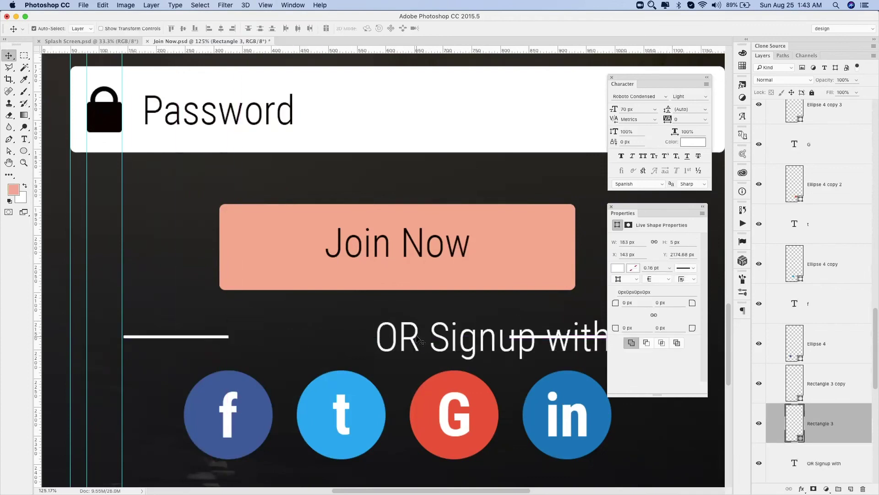
{"action": "left_click_drag", "start_coordinate": [418, 339], "coordinate": [322, 339]}
{"action": "left_click", "coordinate": [201, 5]}
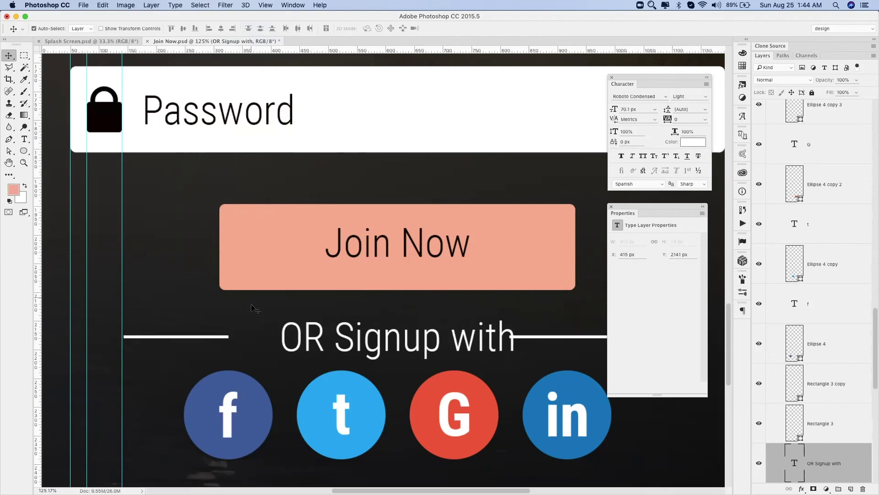
{"action": "key", "text": "super+minus"}
{"action": "left_click", "coordinate": [462, 300]}
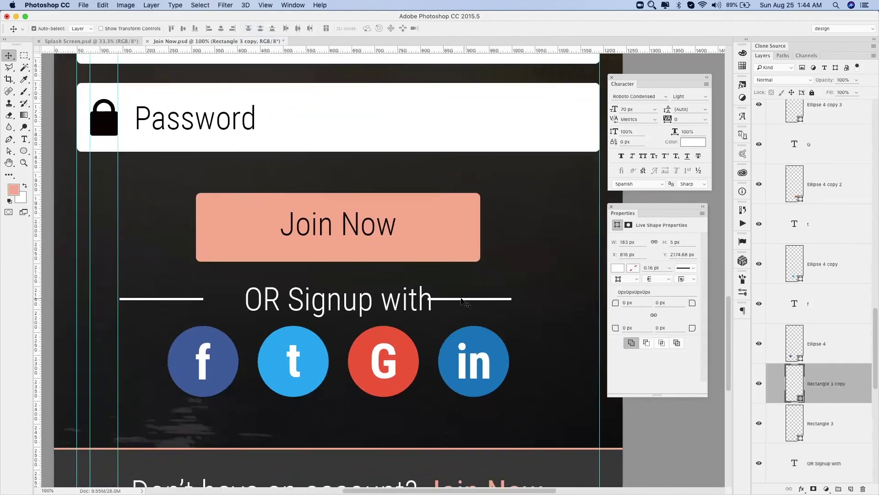
{"action": "left_click_drag", "start_coordinate": [482, 299], "coordinate": [506, 300]}
Set the divider text to 50 px All Caps and move both lines closer to it.
{"action": "left_click", "coordinate": [407, 302]}
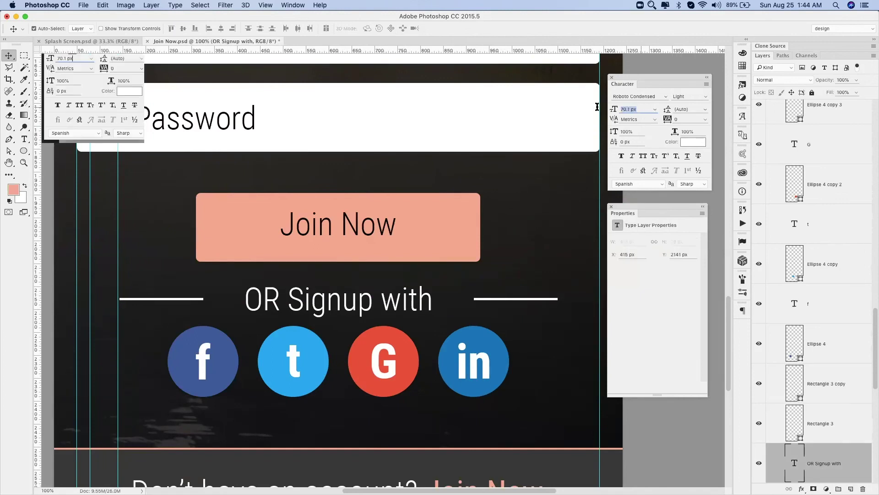
{"action": "type", "text": "50"}
{"action": "key", "text": "Return"}
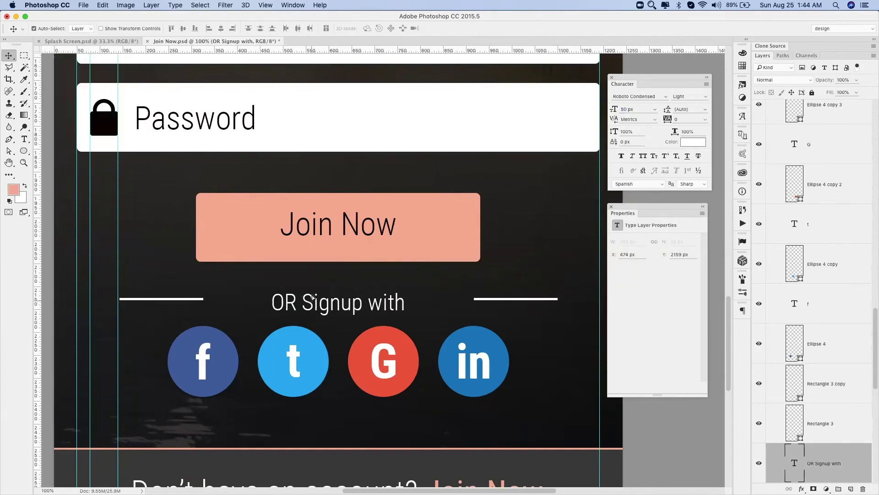
{"action": "key", "text": "super+shift+k"}
{"action": "left_click_drag", "start_coordinate": [193, 300], "coordinate": [228, 299]}
{"action": "mouse_move", "coordinate": [485, 306]}
{"action": "left_mouse_down"}
{"action": "mouse_move", "coordinate": [442, 306]}
{"action": "mouse_move", "coordinate": [451, 299]}
{"action": "left_mouse_up"}
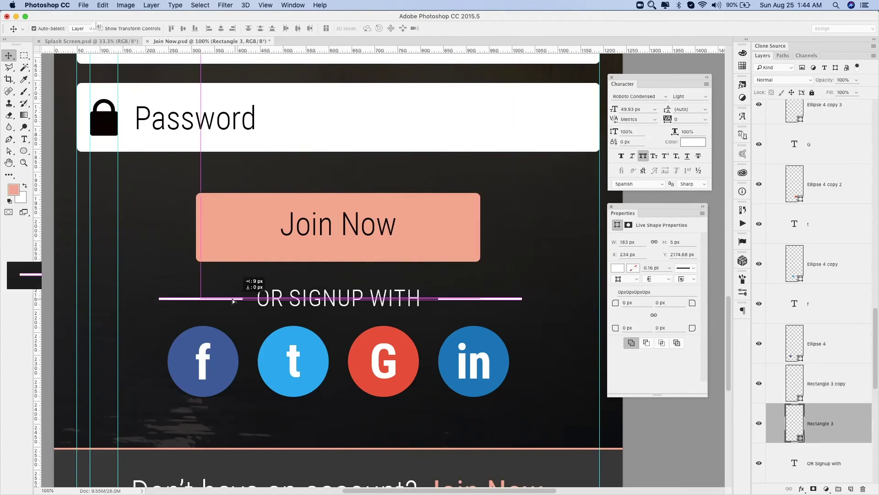
{"action": "left_click", "coordinate": [339, 298]}
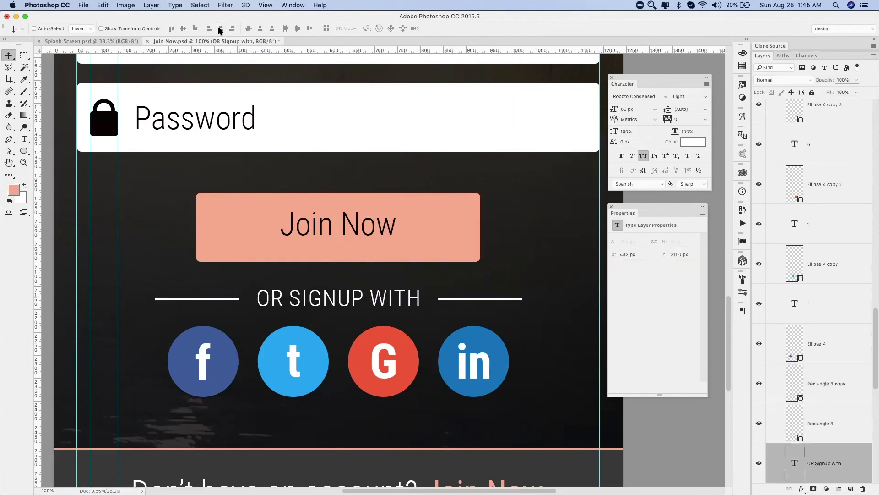
Change the footer to 'Already have an account? Login Now' and center it horizontally.
{"action": "key", "text": "super+minus"}
{"action": "key", "text": "t"}
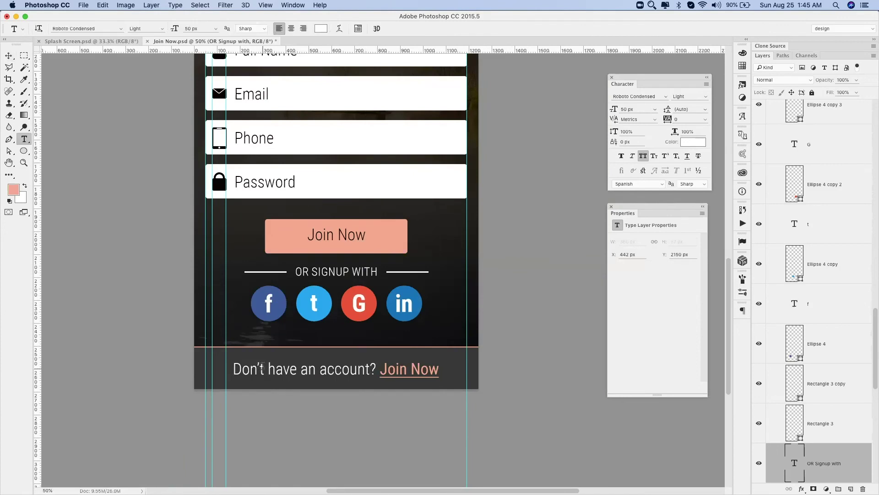
{"action": "double_click", "coordinate": [262, 366]}
{"action": "type", "text": "Already"}
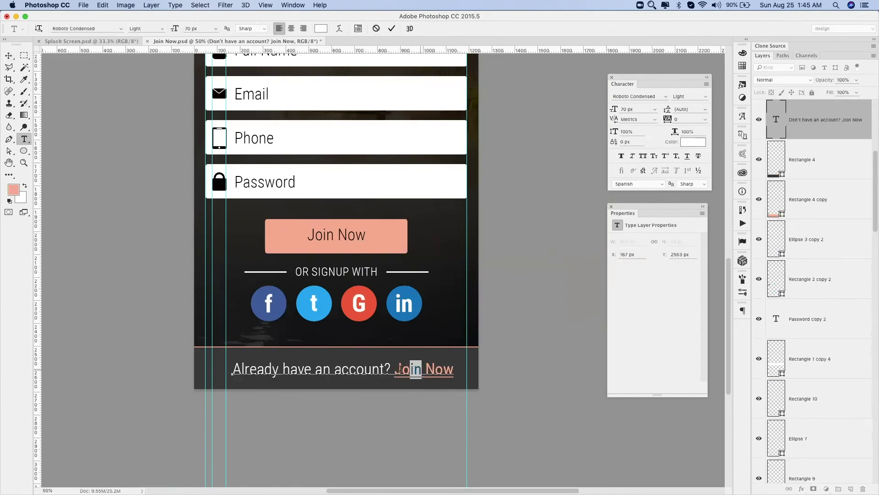
{"action": "key", "text": "super+Return"}
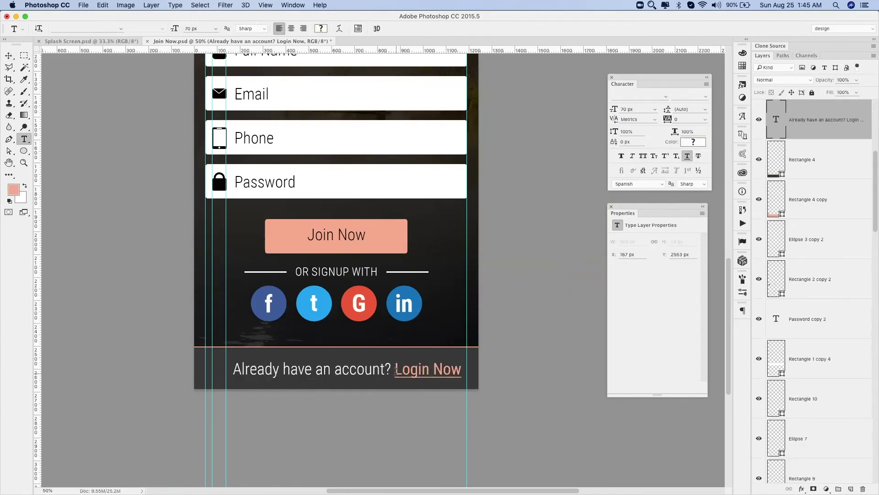
{"action": "left_click", "coordinate": [9, 56]}
{"action": "left_click", "coordinate": [200, 5]}
{"action": "left_click", "coordinate": [204, 16]}
{"action": "left_click", "coordinate": [220, 29]}
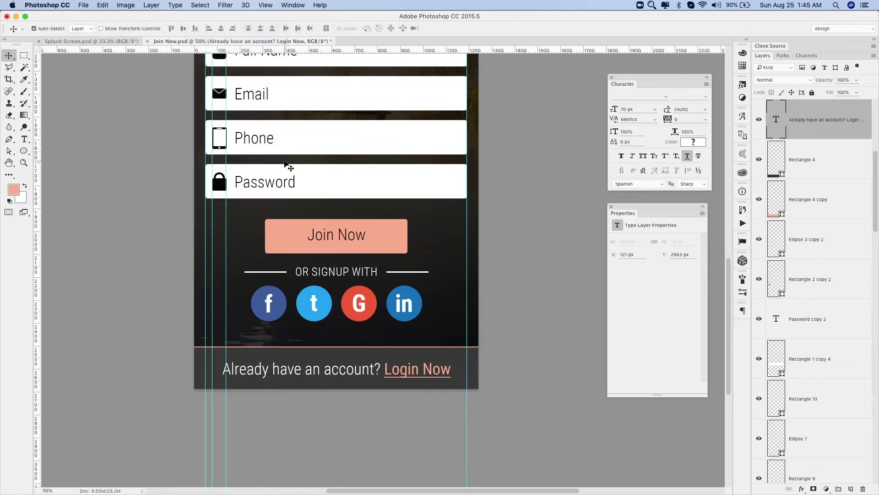
Fit the whole artboard in view, save the document, and hide the guides.
{"action": "left_click", "coordinate": [337, 236]}
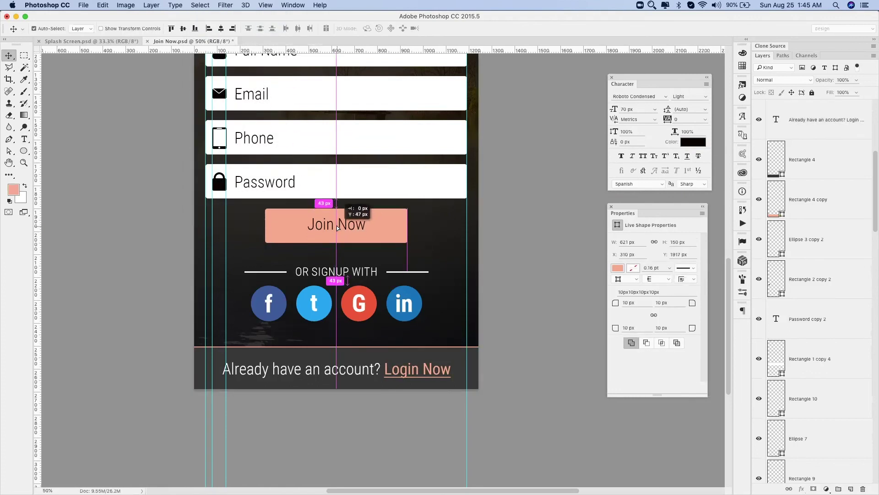
{"action": "key", "text": "super+0"}
{"action": "key", "text": "super+s"}
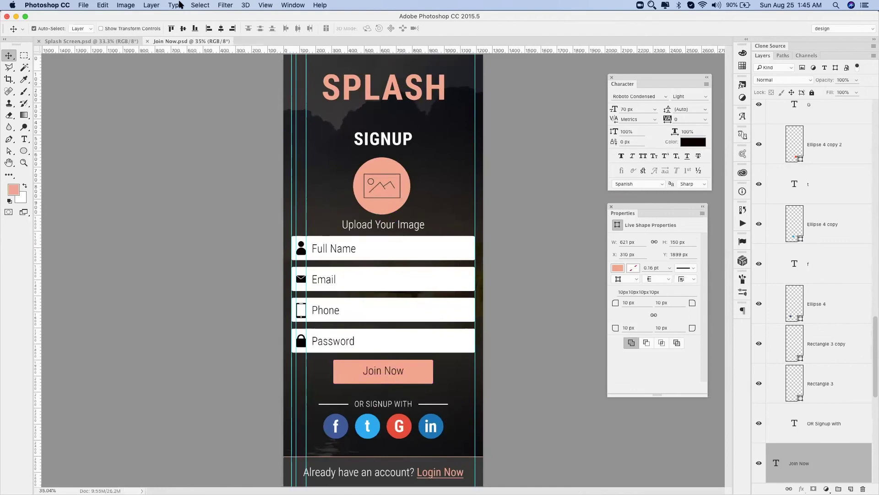
{"action": "key", "text": "super+semicolon"}
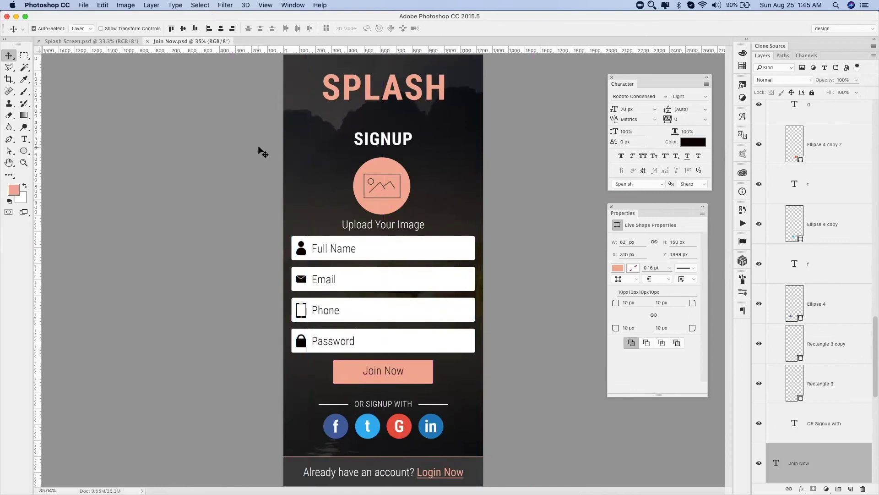